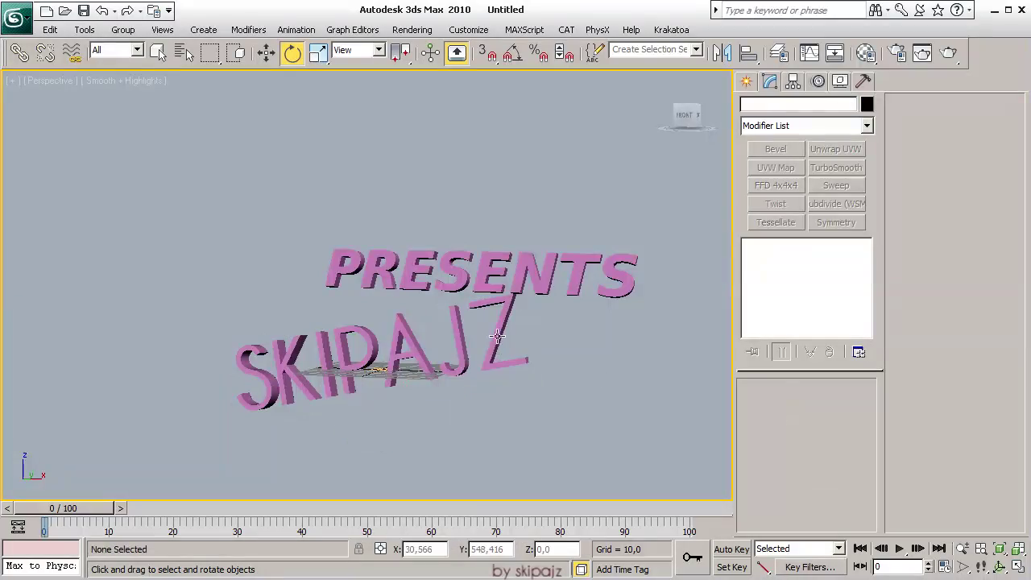
Select Text01 and open Particle View, narrowed and with the depot and description panels hidden
click(427, 350)
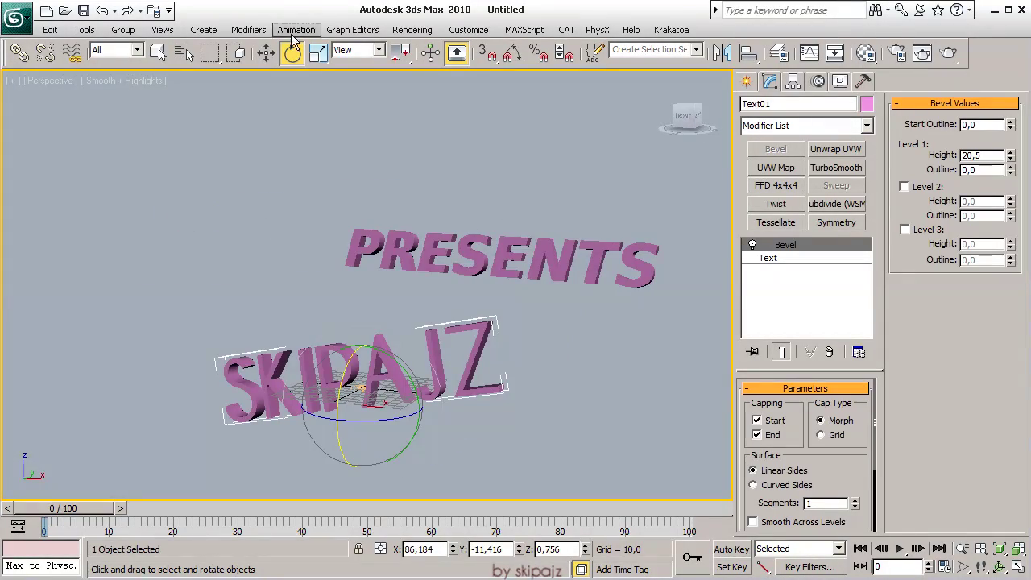
click(352, 30)
click(370, 181)
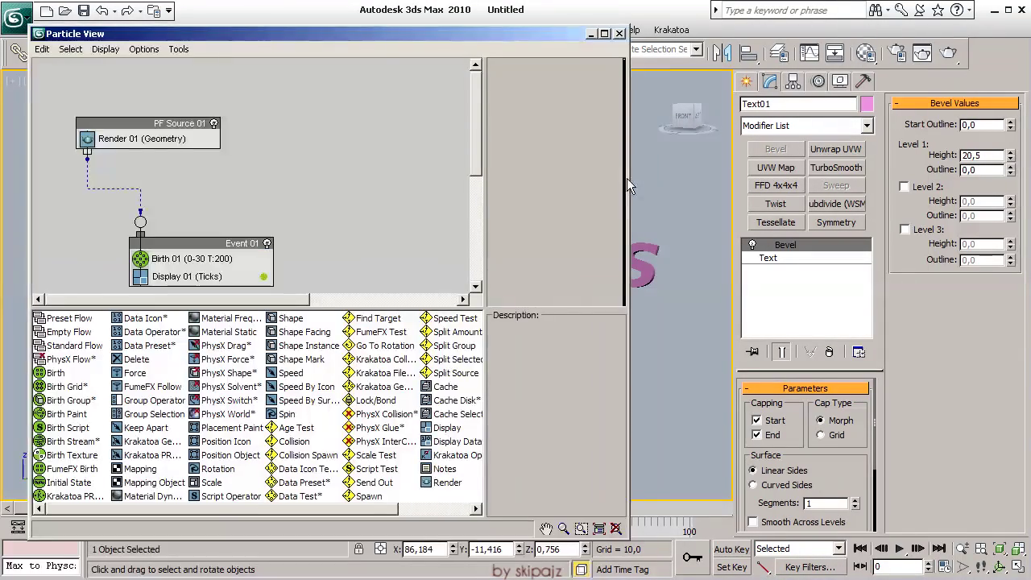
drag(630, 186, 532, 186)
click(104, 50)
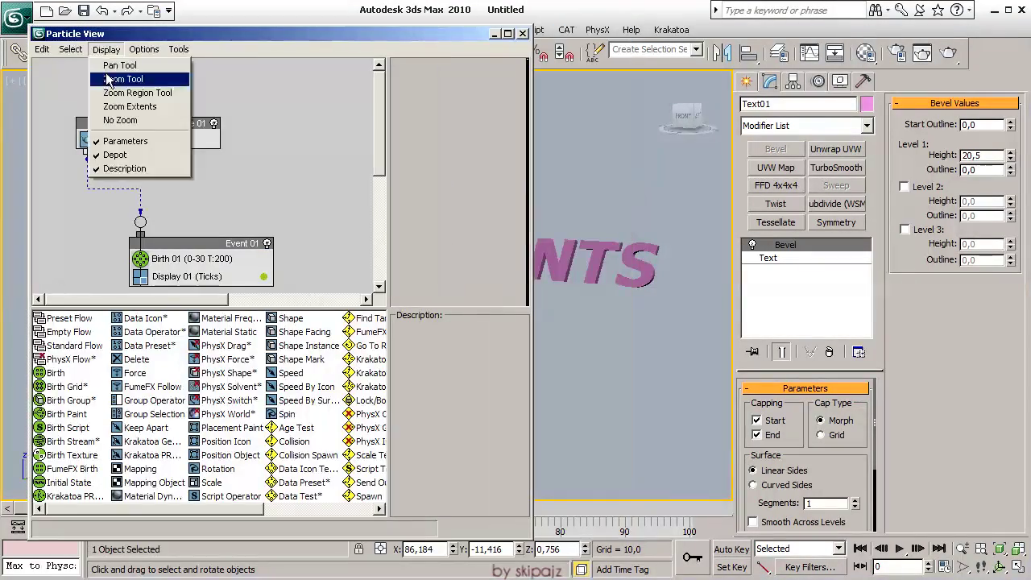
click(178, 153)
Insert a Position Object operator into Event 01 with Text01 as its emitter
right_click(211, 245)
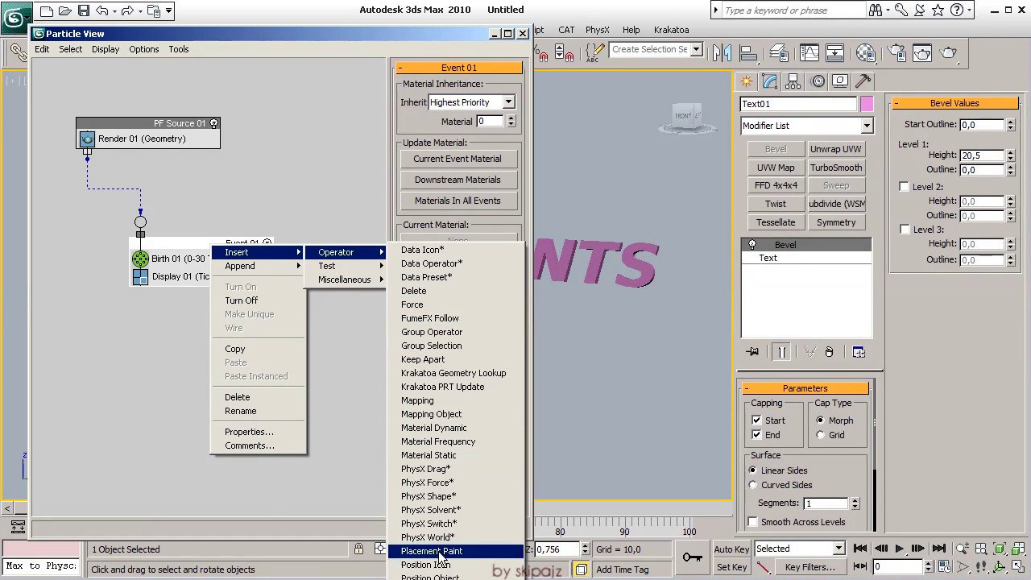
click(430, 577)
click(423, 238)
drag(400, 34, 732, 48)
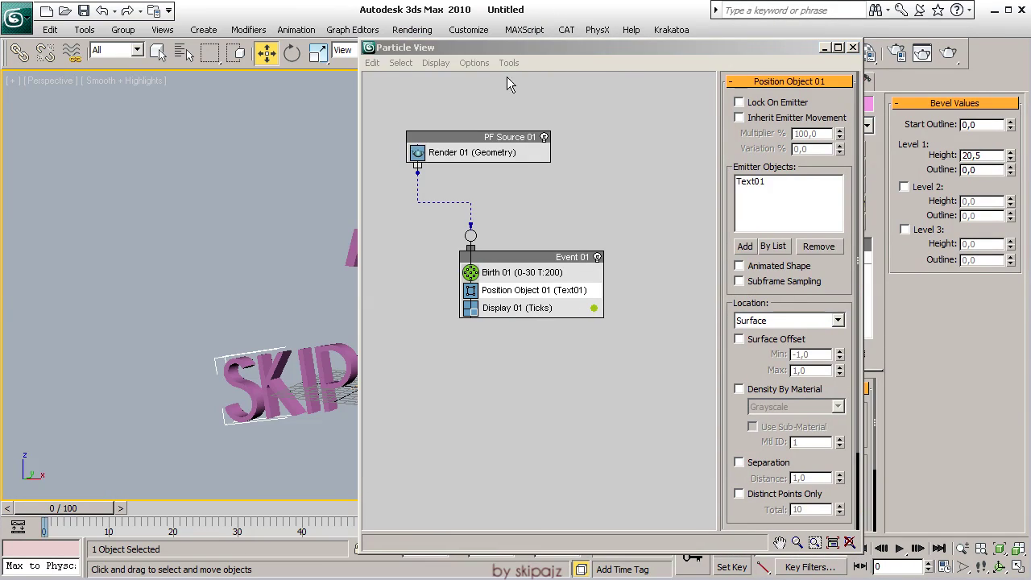
drag(507, 48, 666, 48)
Go to frame 29 and inspect Display 01's particle colour without changing it
drag(61, 507, 238, 507)
right_click(295, 304)
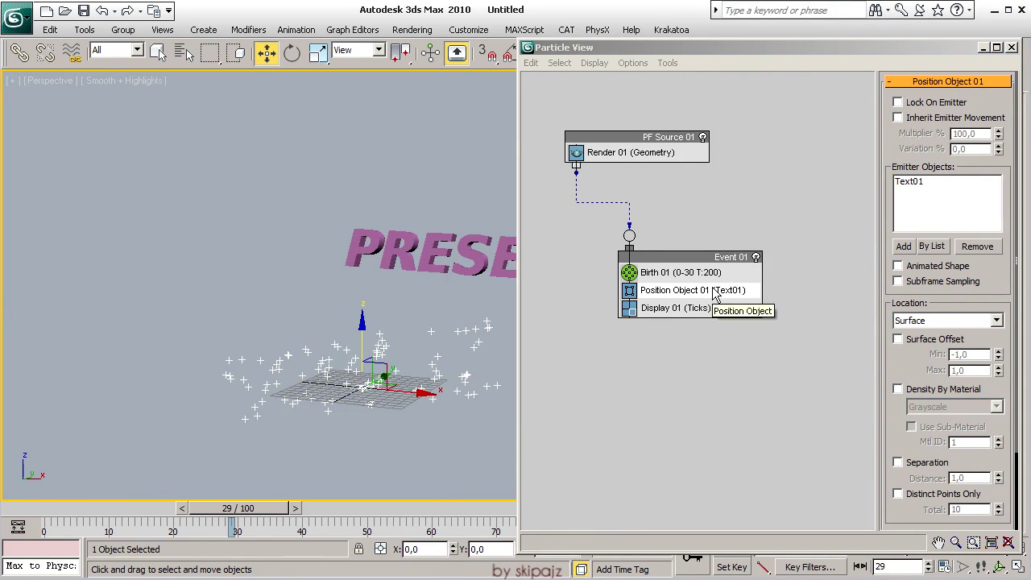
click(675, 308)
click(752, 308)
click(349, 126)
Show Event 01 particles as Dots and bring up PF Source 01's settings
click(957, 104)
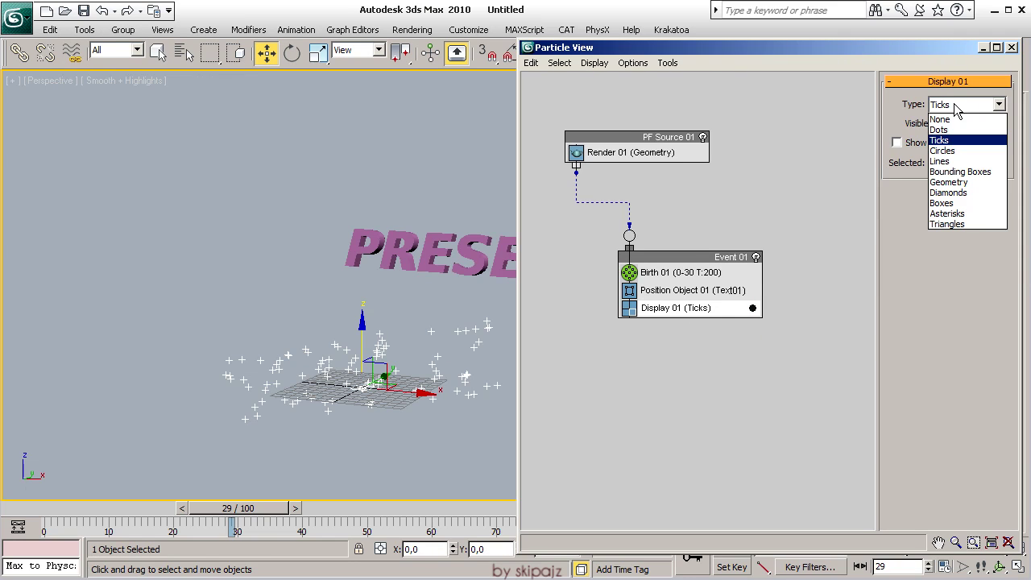
click(939, 130)
click(645, 137)
scroll(935, 246, up, 1)
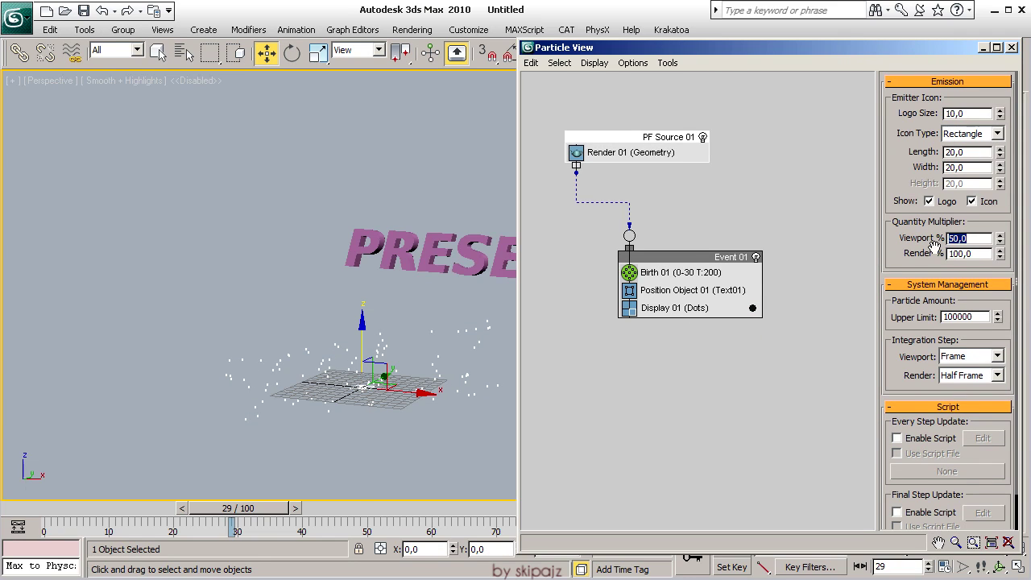
Set the Birth 01 particle amount to 5000
click(681, 272)
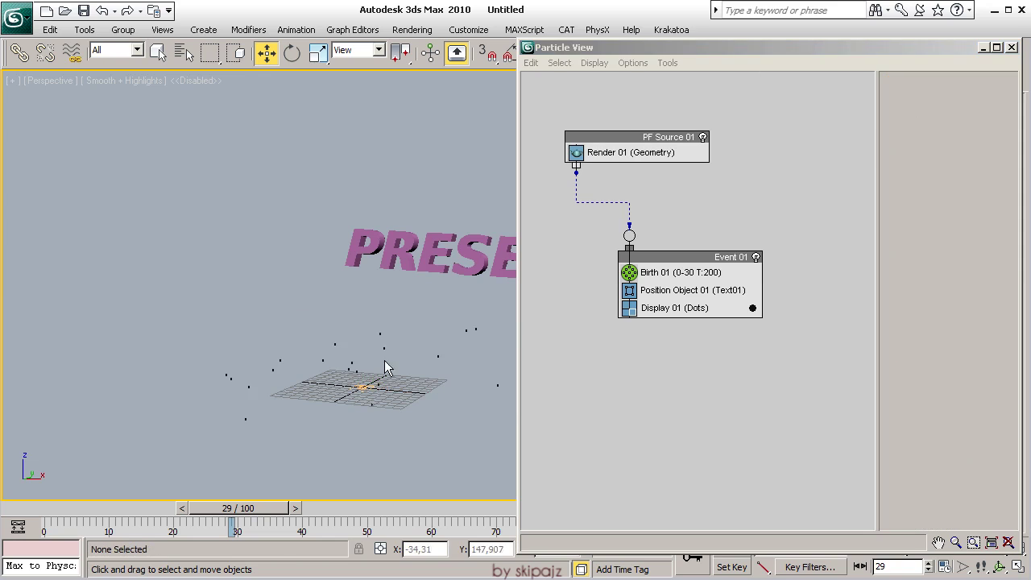
text(00)
key(Return)
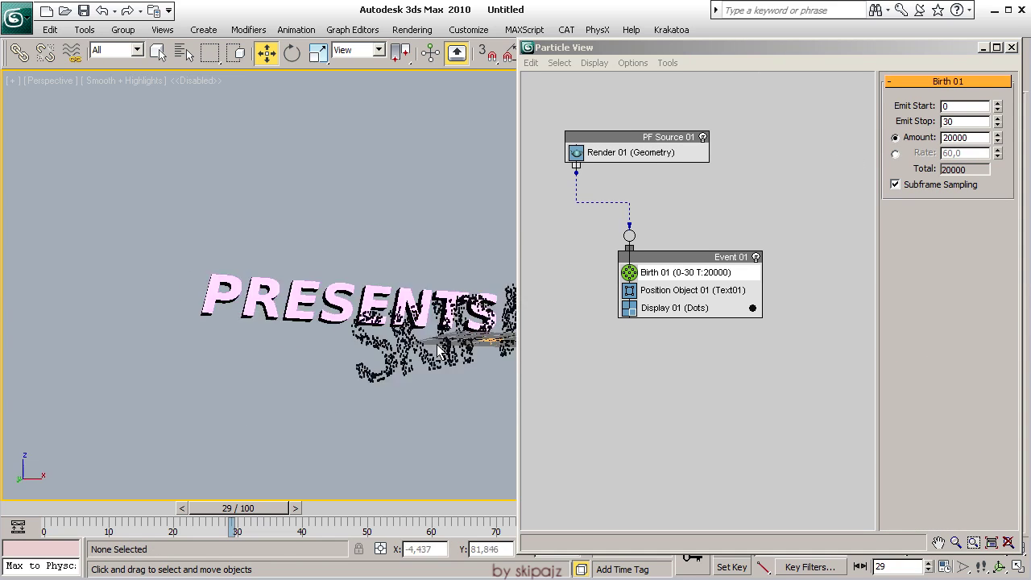
click(954, 137)
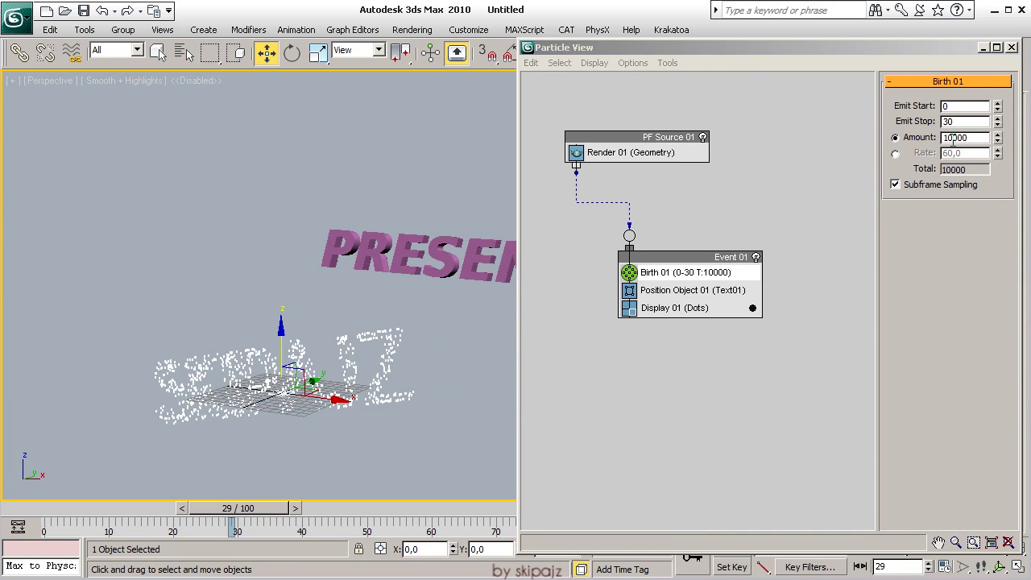
middle_drag(442, 325, 339, 313)
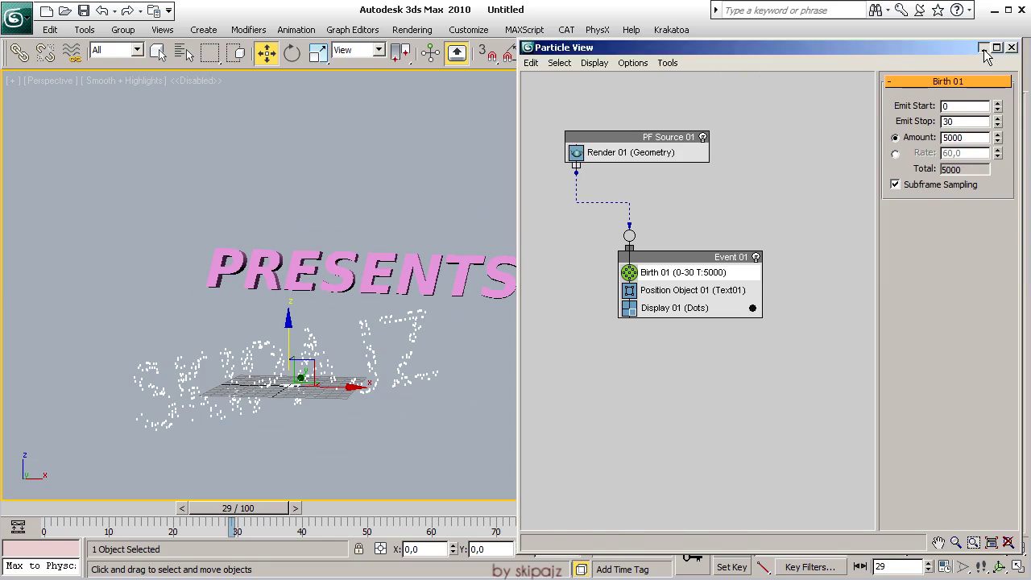
Close Particle View and choose the Deflector space warp for creation
click(984, 48)
click(849, 107)
click(806, 130)
click(774, 150)
Draw Deflector01 around the text in Top view and lower it beneath the text
key(t)
drag(227, 241, 542, 329)
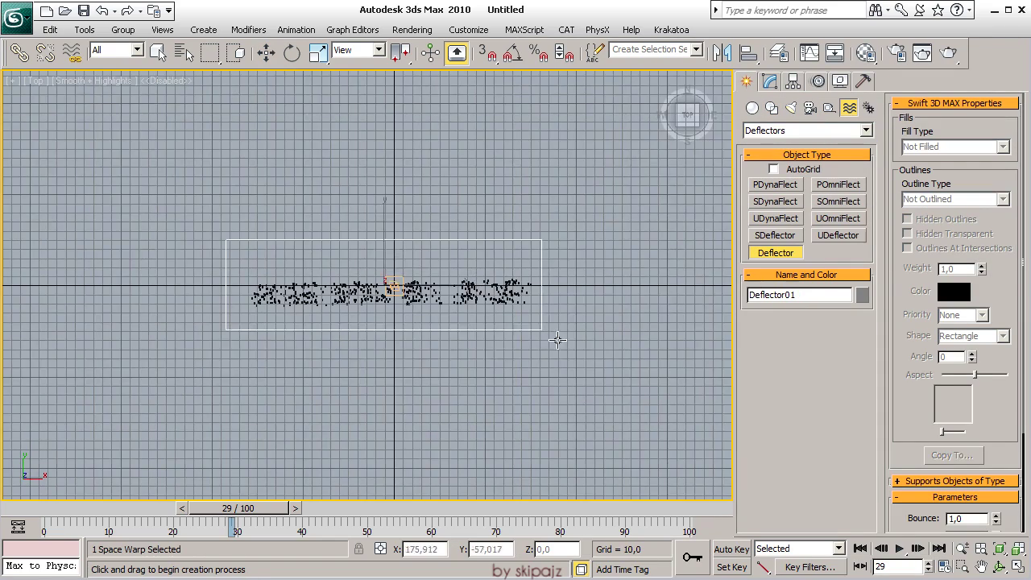
key(p)
key(w)
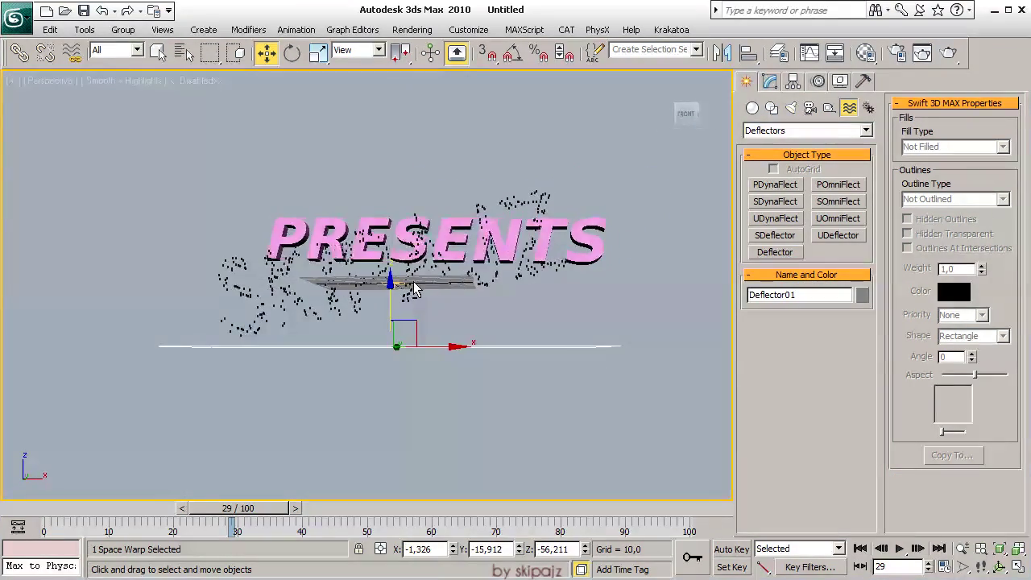
drag(414, 290, 404, 303)
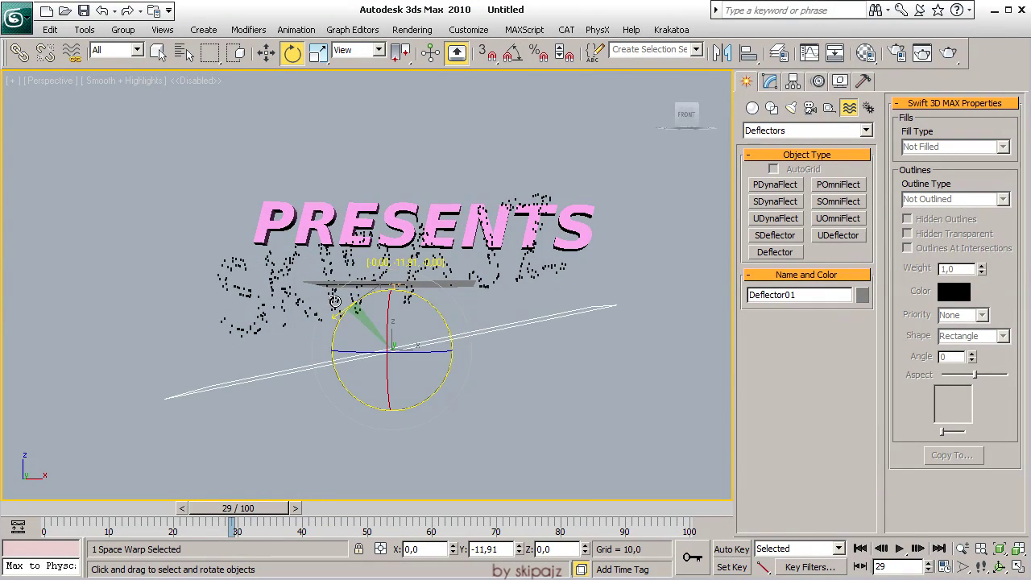
Switch to Local coordinates and scrub the timeline to check the deflector's animated tilt
click(355, 49)
click(346, 100)
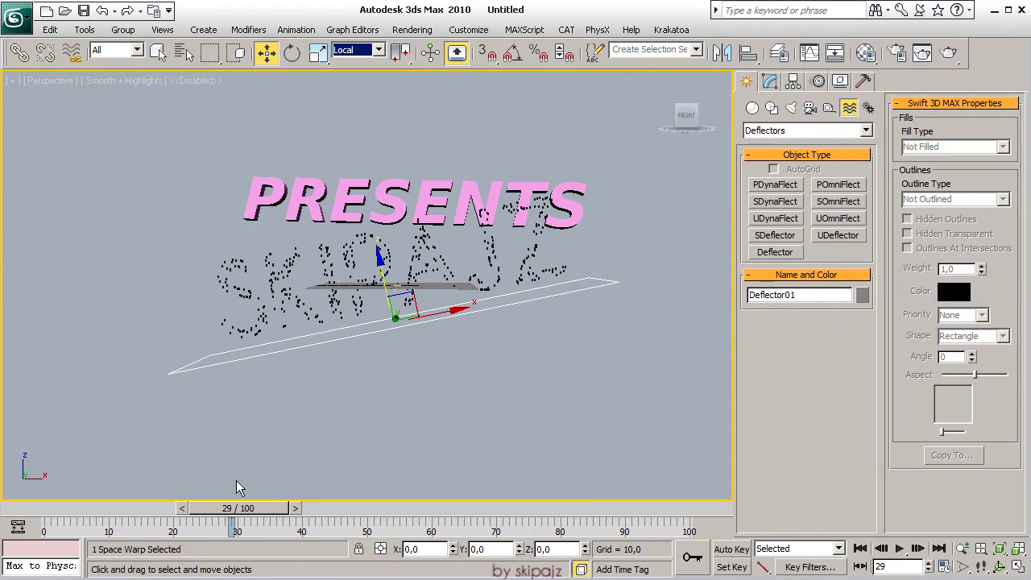
drag(229, 509, 136, 509)
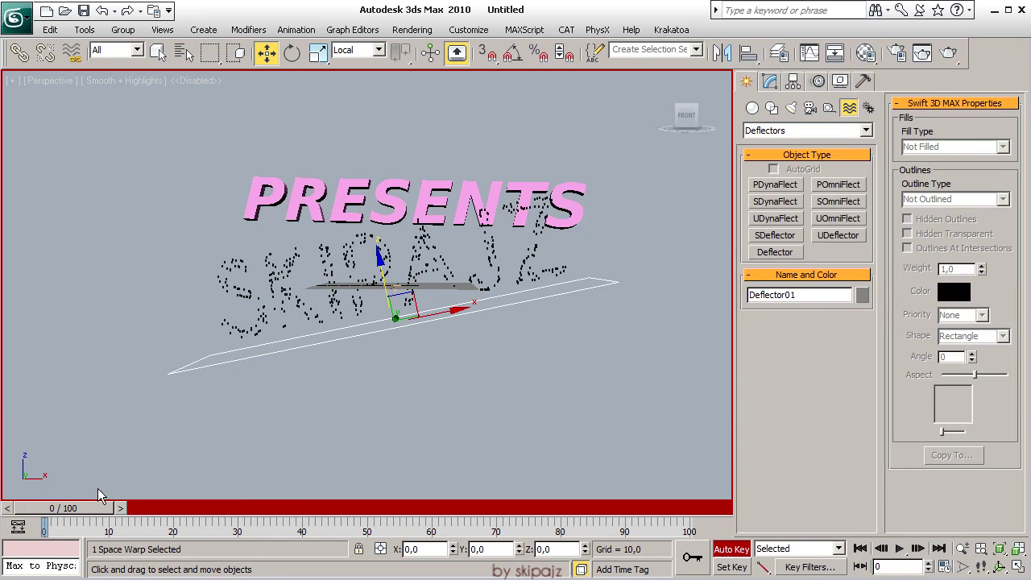
mouse_move(165, 528)
mouse_down()
mouse_move(119, 516)
mouse_move(147, 516)
mouse_up()
Turn off Auto Key and add a Collision test on Deflector01 at the end of Event 01
key(n)
key(6)
right_click(664, 257)
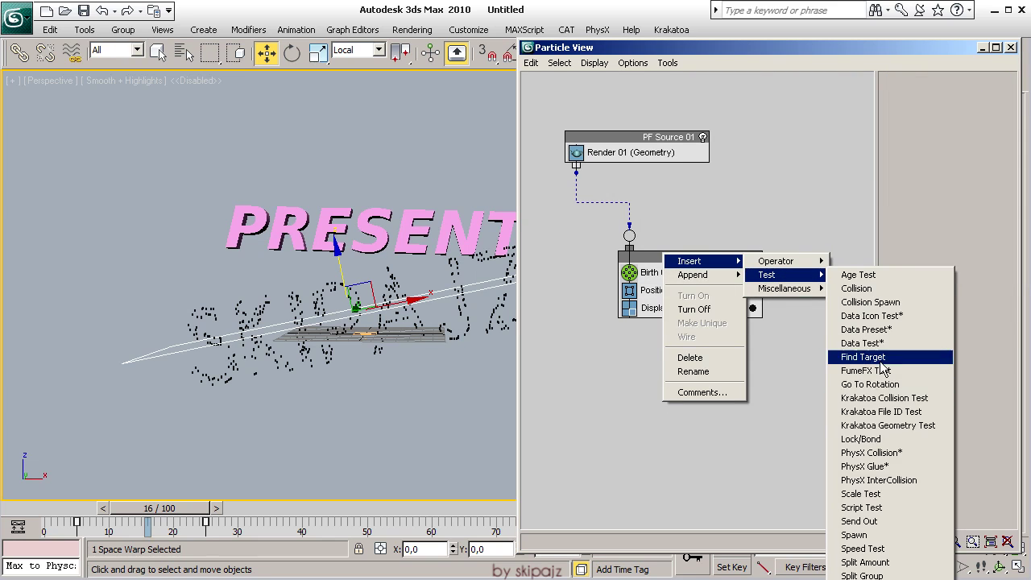
click(858, 226)
drag(661, 290, 654, 335)
click(668, 325)
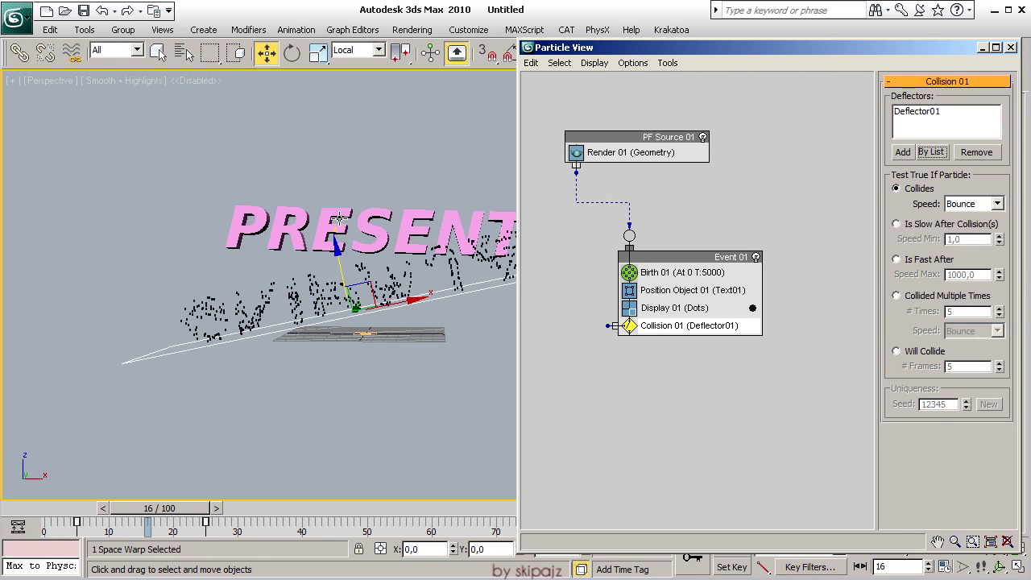
drag(147, 516, 142, 515)
Create a new Display event wired from the Collision test and open its colour setting
right_click(657, 409)
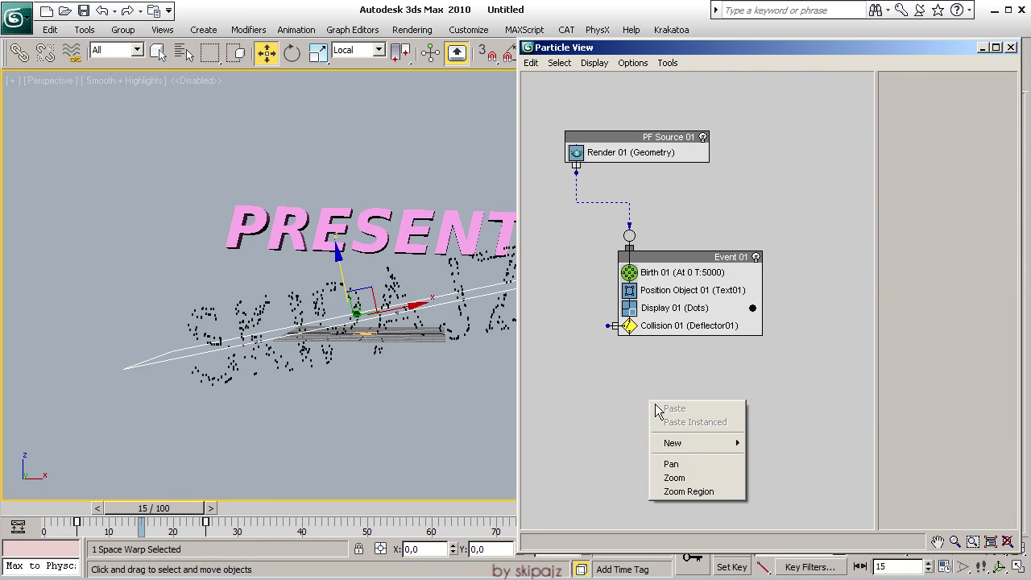
click(895, 543)
drag(608, 326, 624, 368)
click(671, 404)
mouse_move(189, 509)
mouse_down()
mouse_move(125, 512)
mouse_move(230, 529)
mouse_move(226, 509)
mouse_up()
key(w)
click(747, 404)
Make Display 02 red and show Event 02 particles as Dots
drag(121, 49, 74, 48)
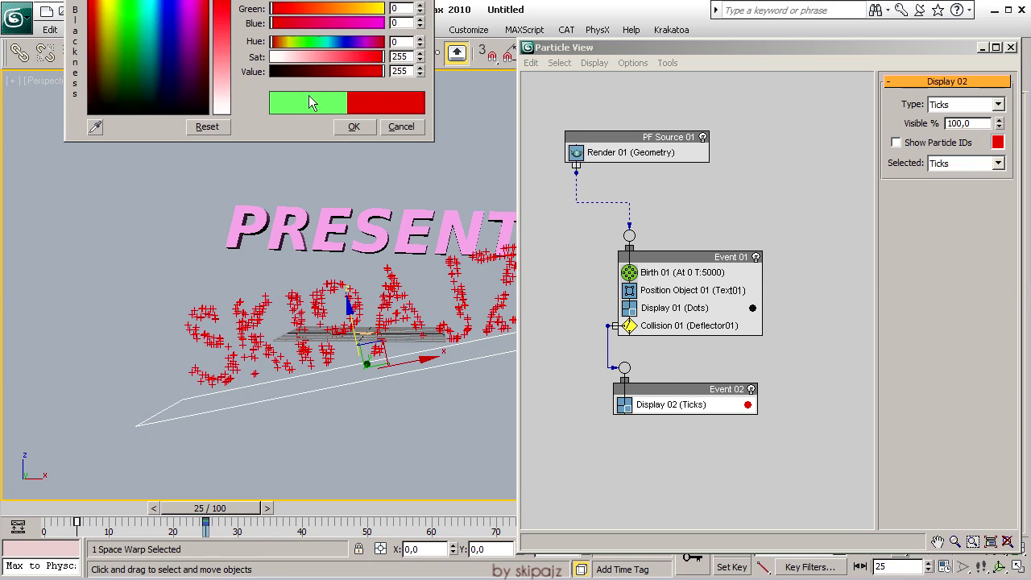
click(353, 127)
drag(222, 516, 167, 515)
click(997, 104)
click(940, 123)
middle_drag(643, 495, 617, 439)
Add a Find Target test below Display 02 targeting the Text02 mesh
right_click(645, 331)
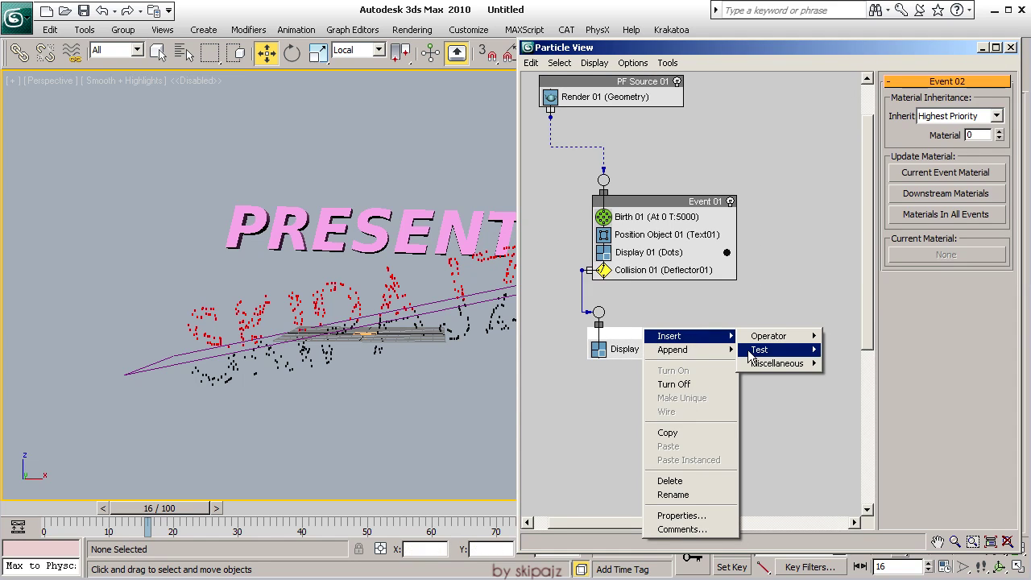
click(856, 432)
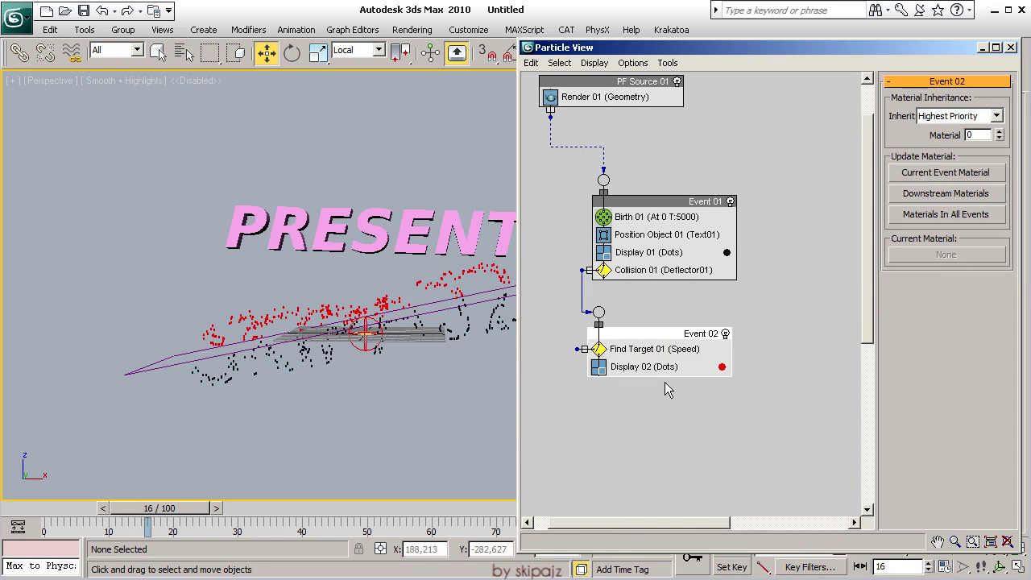
drag(645, 349, 645, 377)
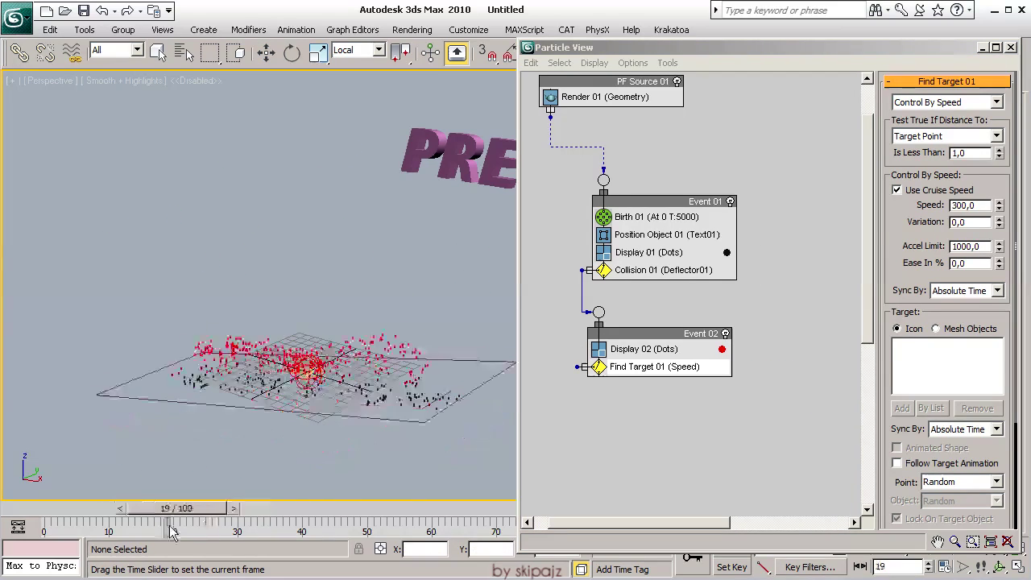
drag(151, 516, 242, 508)
click(936, 328)
click(903, 408)
click(483, 165)
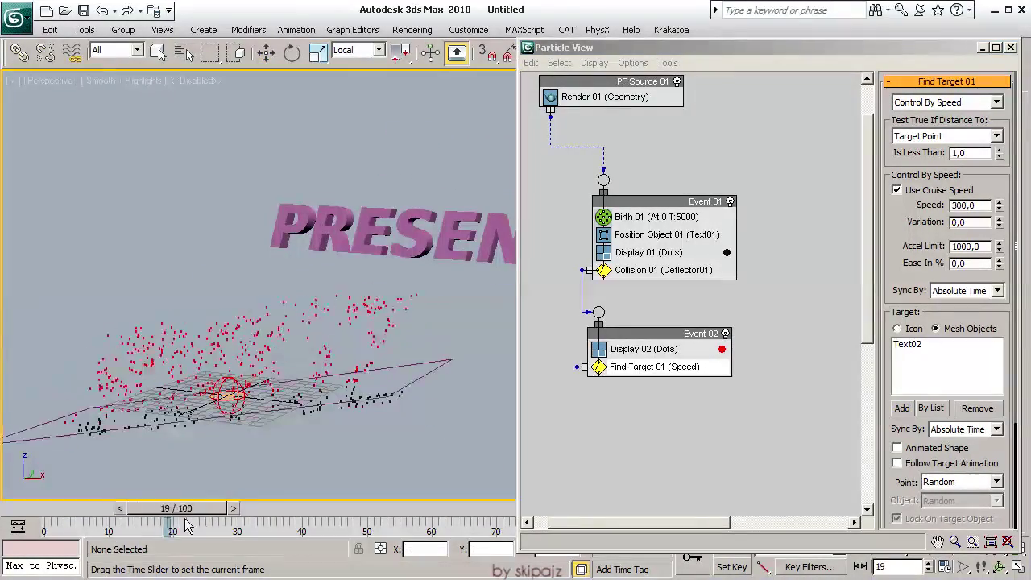
right_click(637, 451)
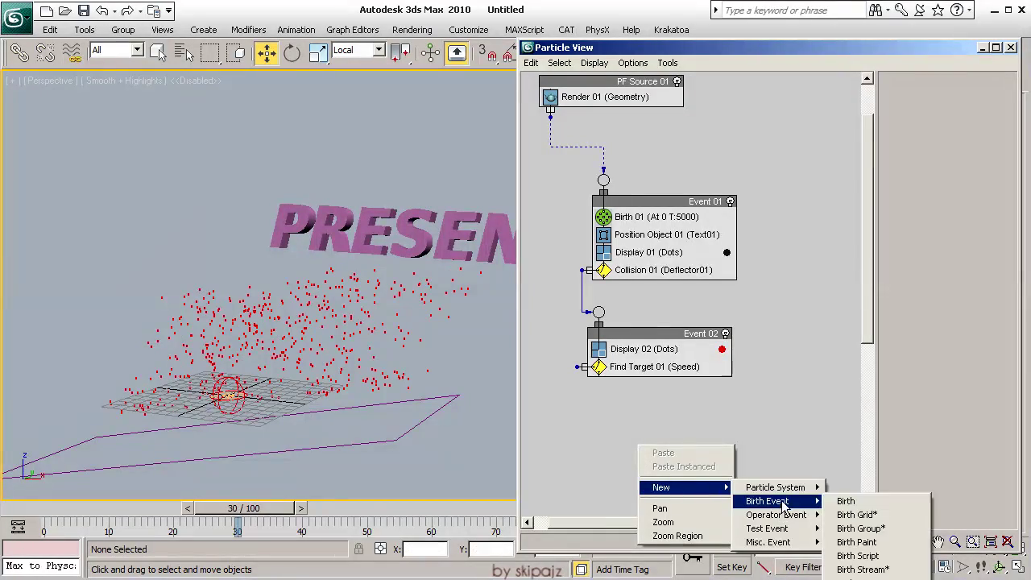
Create Event 03 with a Lock/Bond operator, wired from Find Target
click(871, 359)
drag(709, 450, 628, 442)
drag(578, 366, 573, 385)
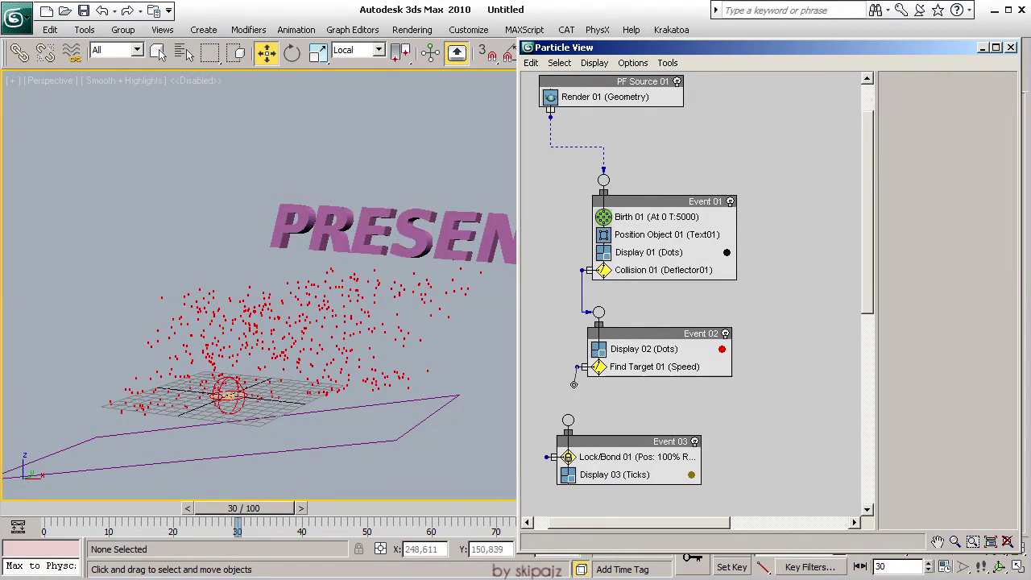
click(613, 457)
click(900, 151)
click(386, 234)
drag(242, 508, 303, 524)
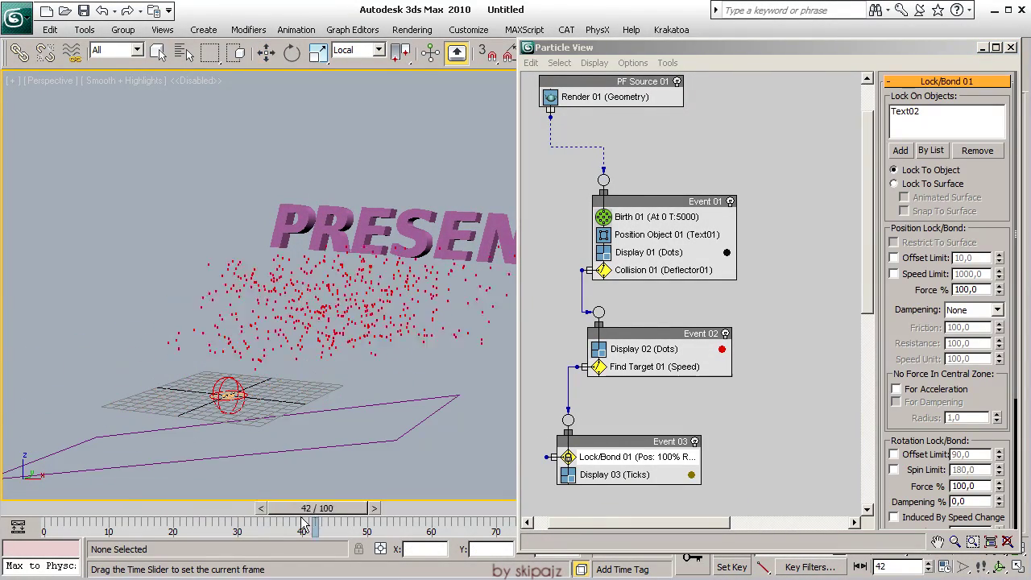
Set Lock/Bond 01 to Lock To Surface with Snap To Surface off, and preview
click(896, 184)
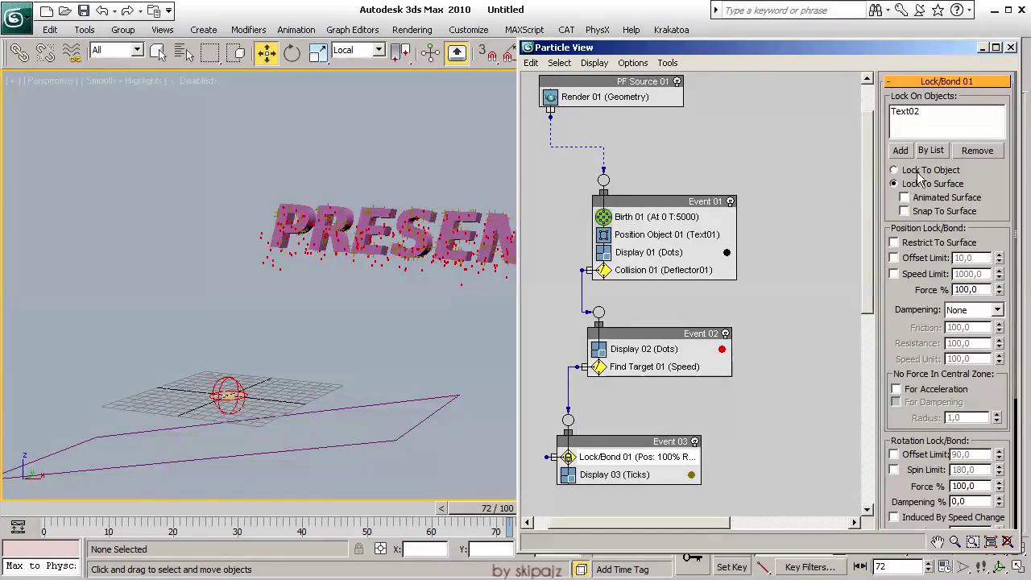
click(904, 211)
drag(483, 508, 398, 503)
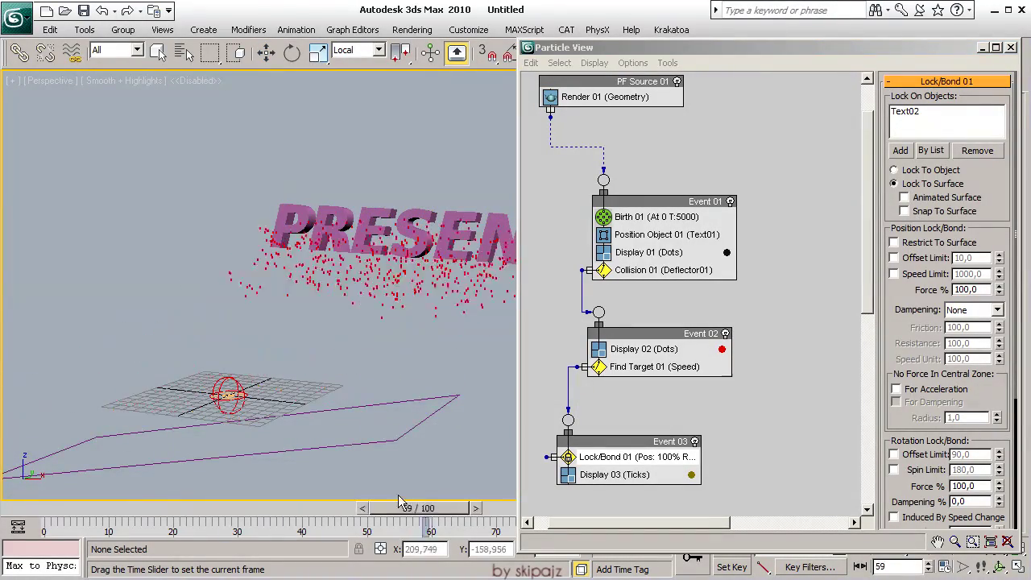
mouse_move(306, 516)
mouse_down()
mouse_move(173, 511)
mouse_move(676, 507)
mouse_up()
Set Display 03 type to Dots and choose the Wind force space warp
click(1012, 48)
key(6)
click(613, 474)
click(967, 104)
click(959, 118)
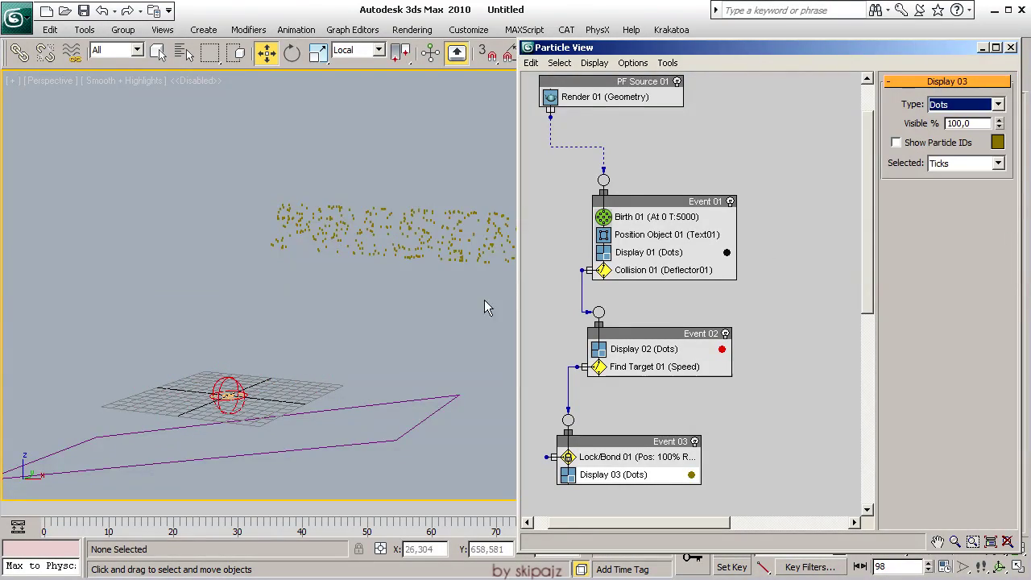
click(1011, 47)
click(805, 132)
click(806, 144)
Place the Wind01 icon in the scene and open its parameters
click(840, 233)
drag(274, 361, 302, 372)
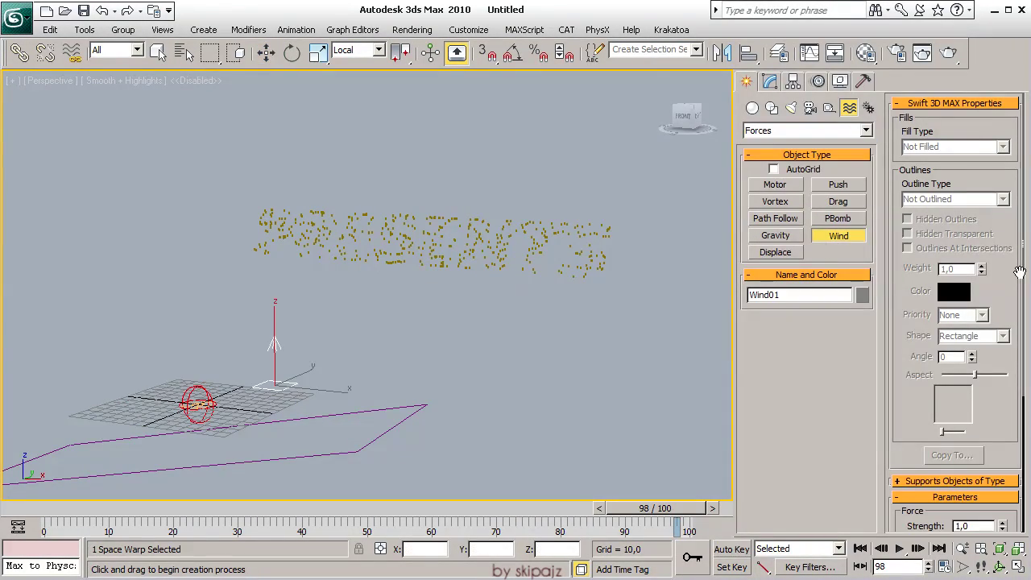
click(769, 80)
click(961, 168)
Insert a Force 01 operator into Event 02 driven by Wind01
key(6)
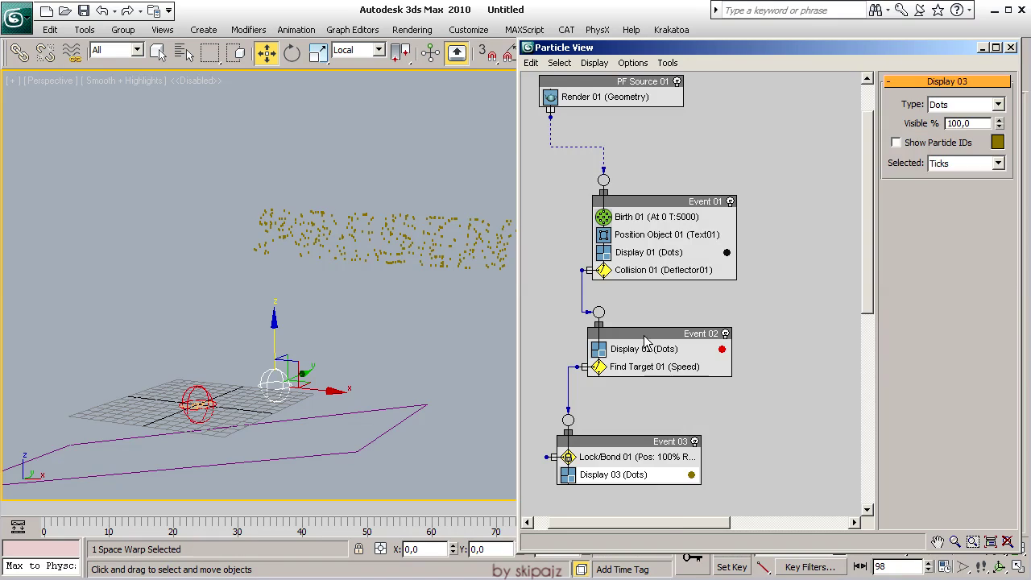
right_click(639, 333)
click(787, 401)
click(648, 352)
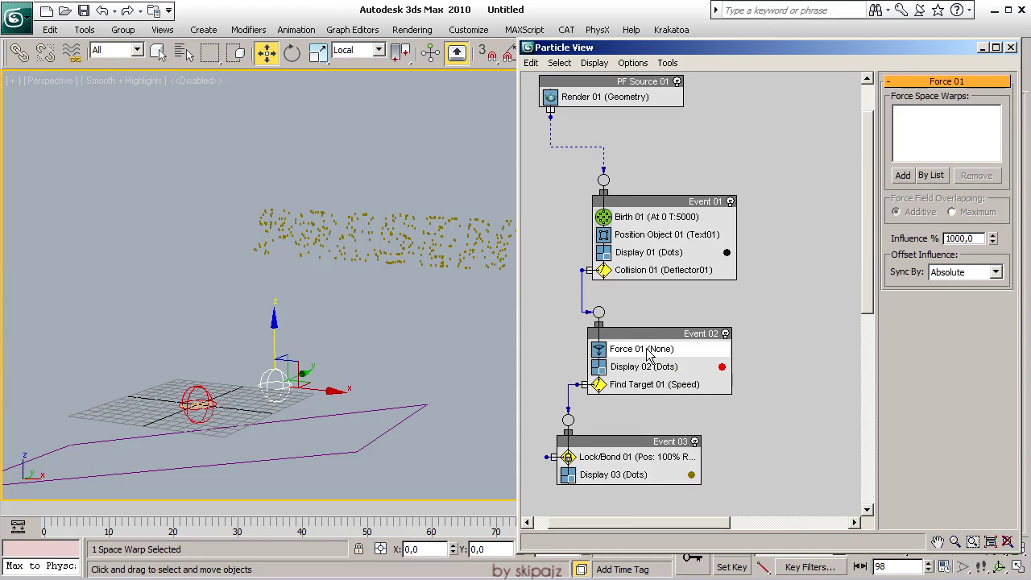
click(274, 385)
mouse_move(52, 509)
mouse_down()
mouse_move(187, 508)
mouse_move(175, 509)
mouse_up()
key(6)
Switch Wind01 to Planar and lower Find Target 01's Accel Limit
click(915, 168)
key(6)
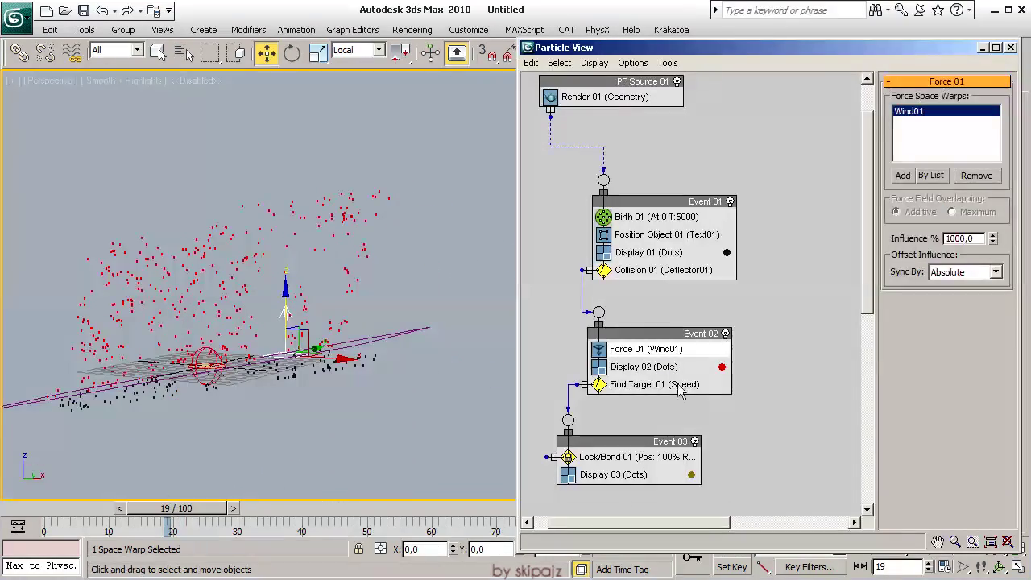
click(681, 387)
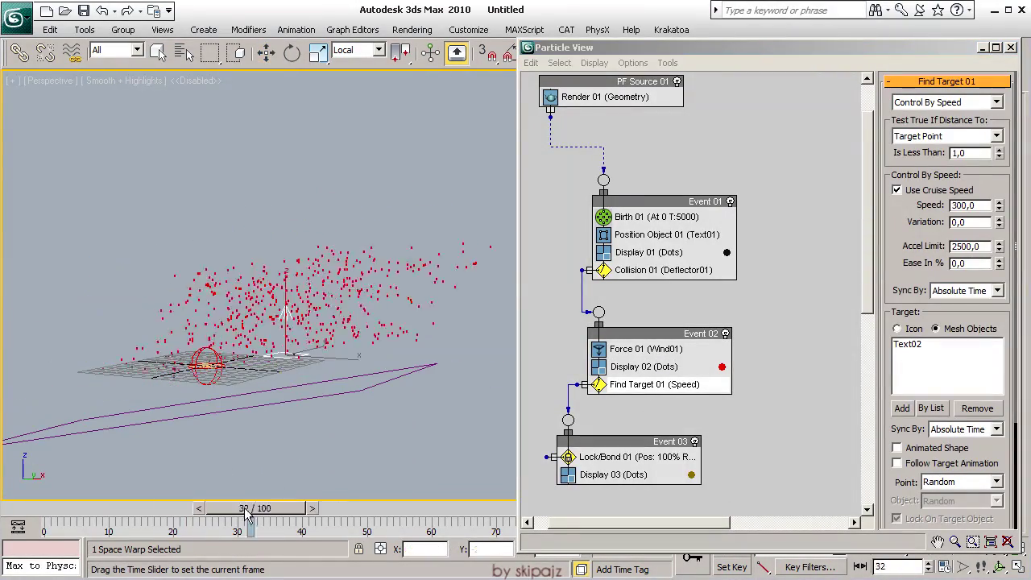
drag(175, 508, 385, 509)
drag(999, 246, 992, 314)
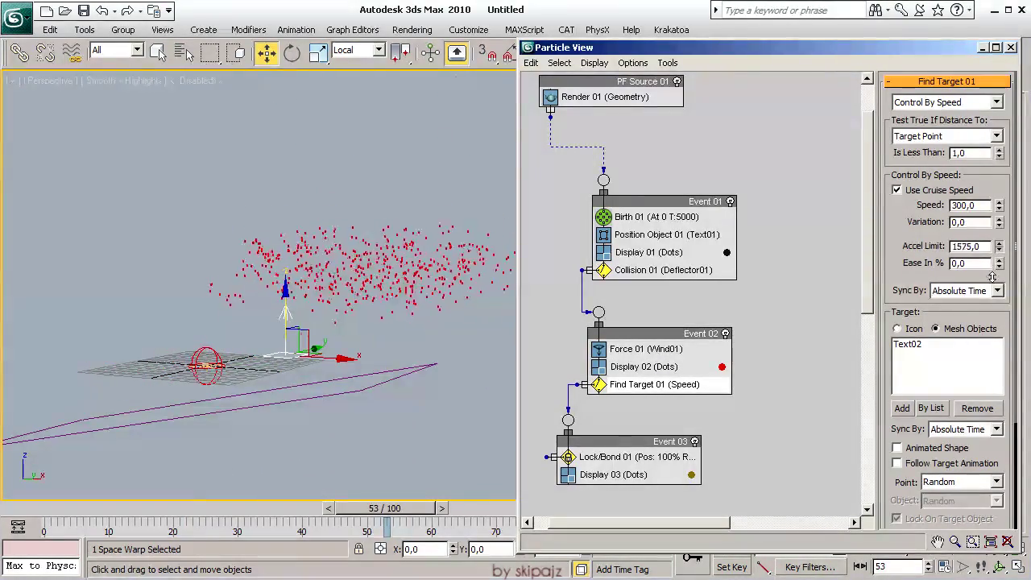
click(1011, 47)
drag(385, 508, 664, 508)
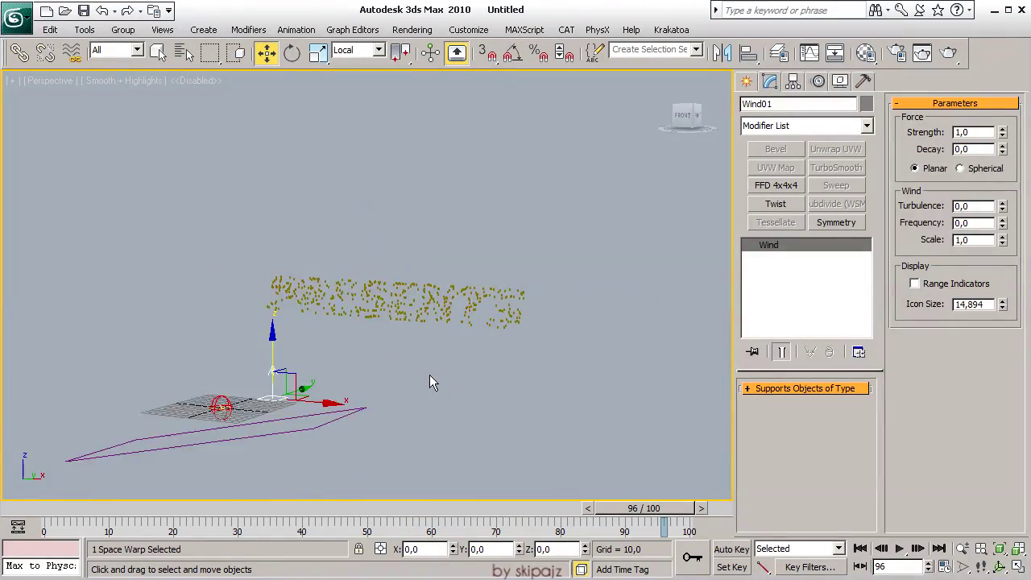
Set Wind01 to Spherical, Strength 0, Turbulence 2,93, Frequency 0,2, Scale 0,02
mouse_move(274, 520)
mouse_down()
mouse_move(656, 520)
mouse_move(48, 520)
mouse_move(341, 520)
mouse_up()
key(w)
mouse_move(363, 322)
alt+middle_down()
mouse_move(250, 369)
mouse_move(242, 354)
alt+middle_up()
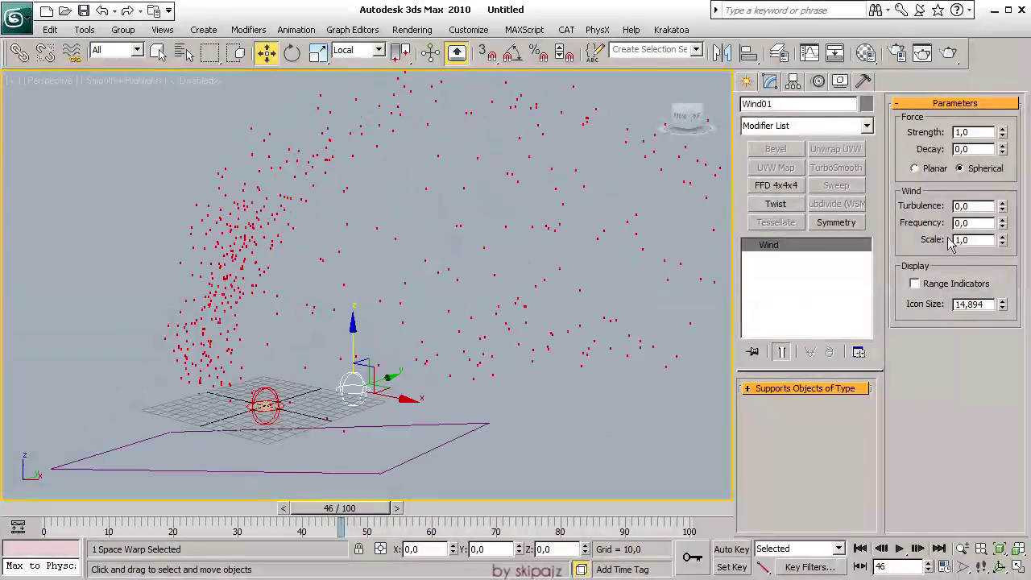
key(6)
click(667, 222)
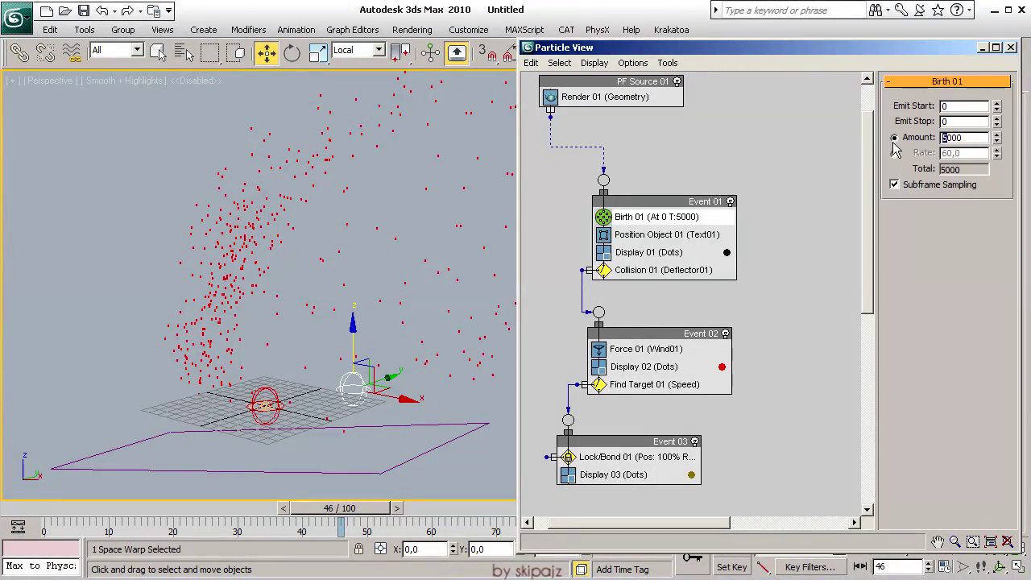
alt+middle_drag(374, 348, 473, 225)
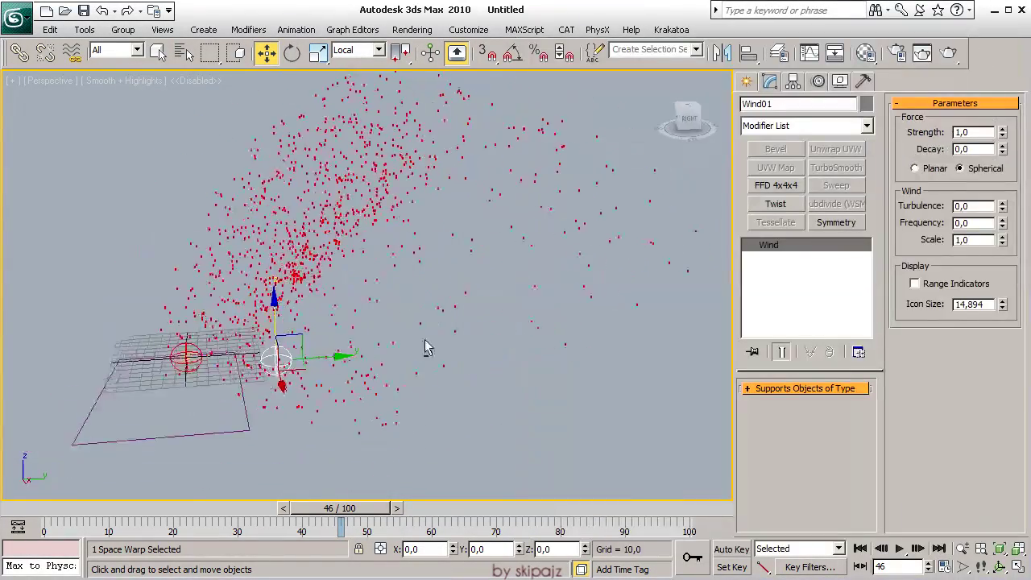
key(Tab)
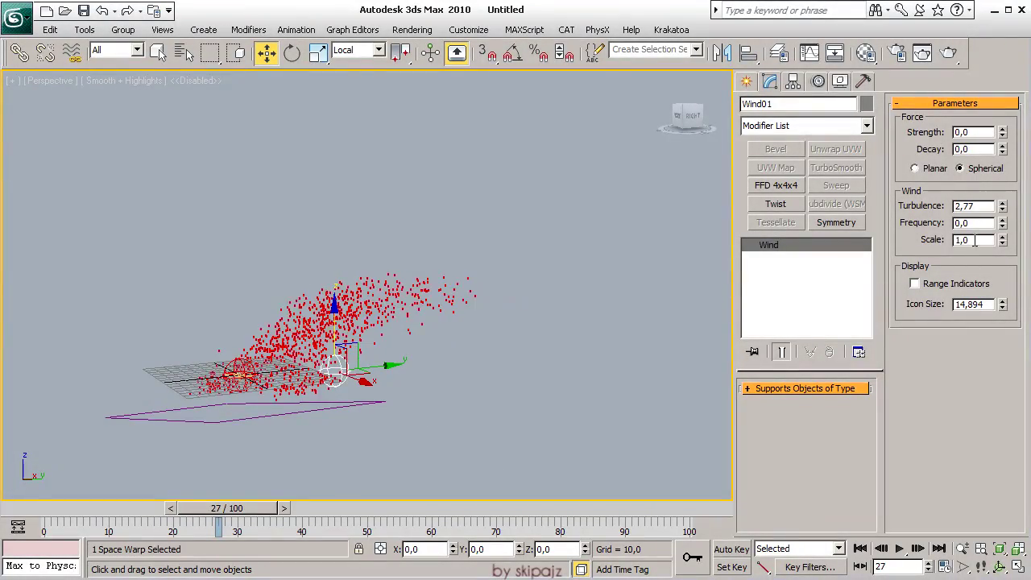
Set the animation End Time to 150 frames and check the settled text near frame 118
drag(218, 520, 288, 520)
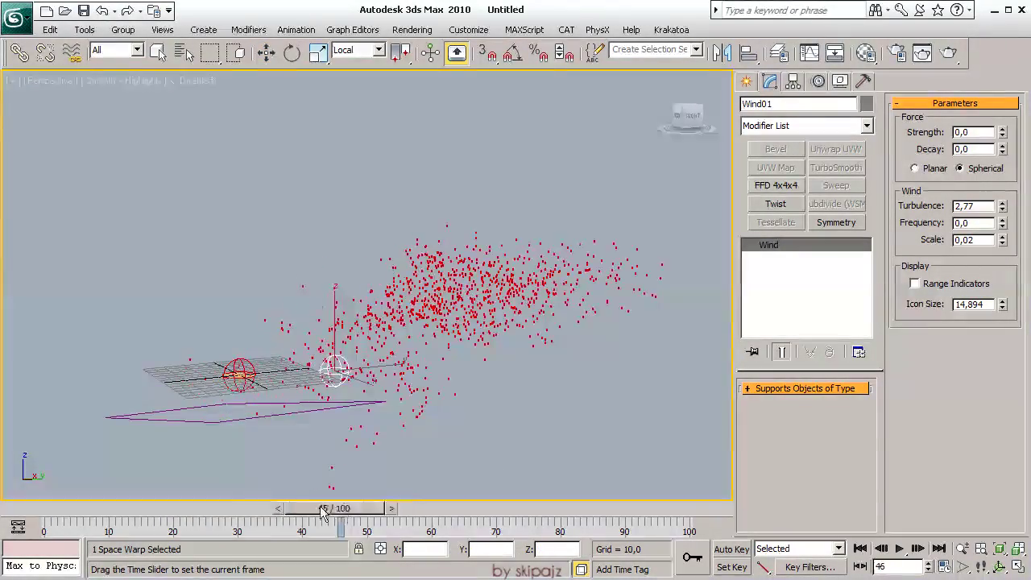
key(w)
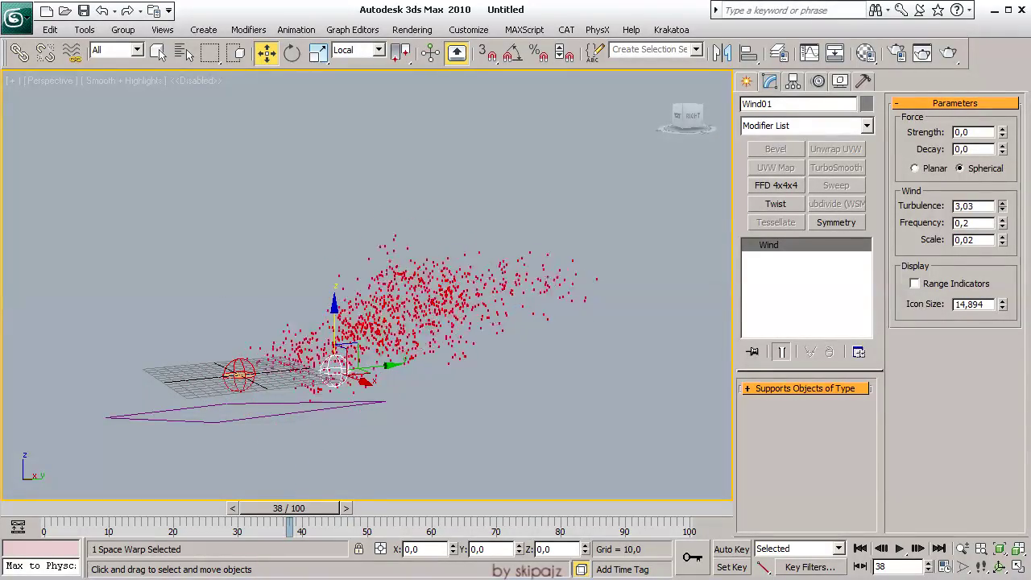
drag(697, 111, 660, 137)
mouse_move(291, 508)
mouse_down()
mouse_move(635, 490)
mouse_move(241, 508)
mouse_up()
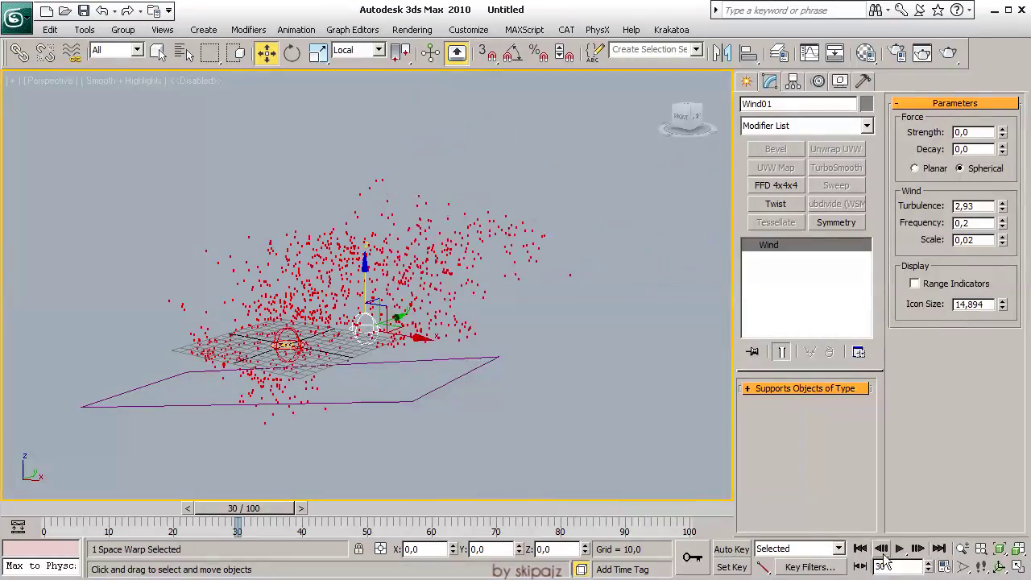
text(150)
key(Return)
mouse_move(172, 507)
mouse_down()
mouse_move(633, 510)
mouse_move(293, 508)
mouse_up()
drag(514, 511, 510, 513)
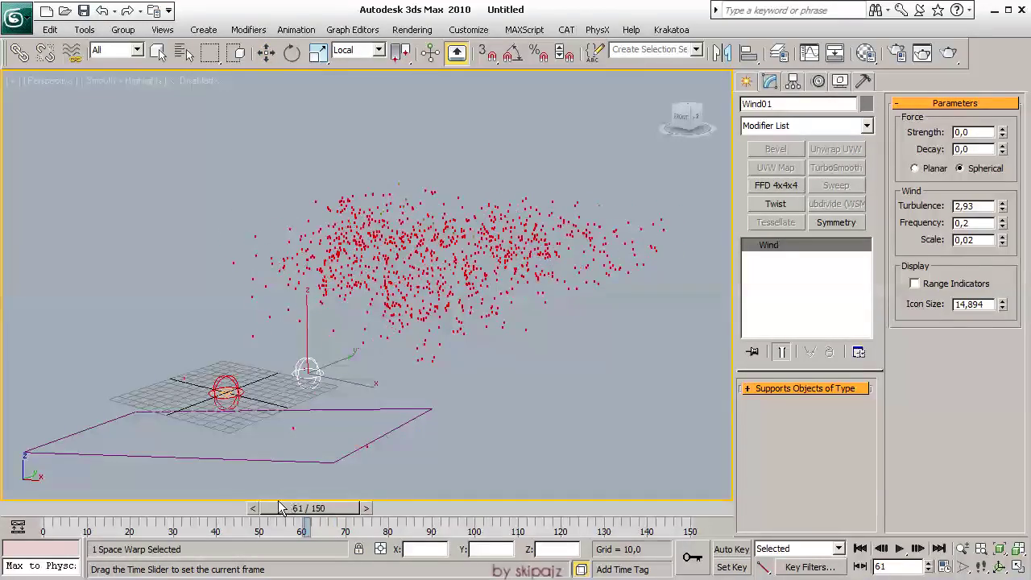
With Auto Key on, key Wind01 at frame 61 to Frequency 0,287 and Scale 0,022
key(n)
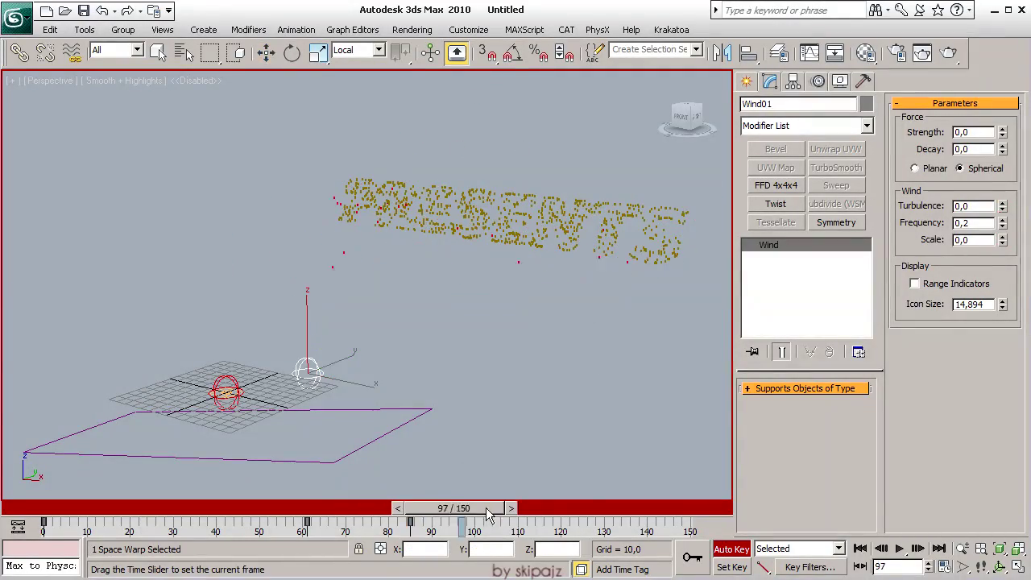
drag(488, 514, 387, 515)
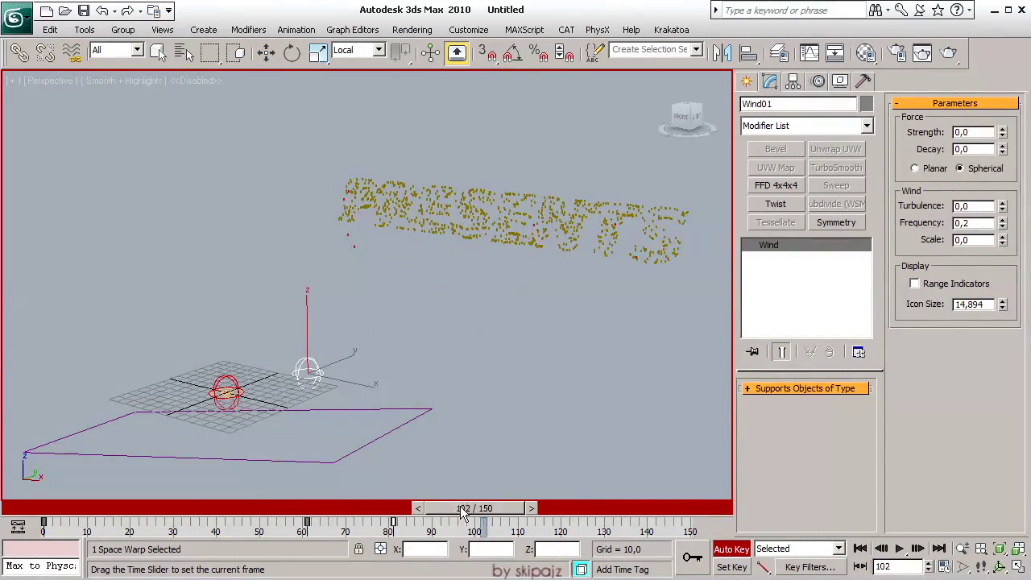
mouse_move(463, 514)
mouse_down()
mouse_move(207, 514)
mouse_move(441, 505)
mouse_move(242, 509)
mouse_move(339, 510)
mouse_move(300, 510)
mouse_up()
key(w)
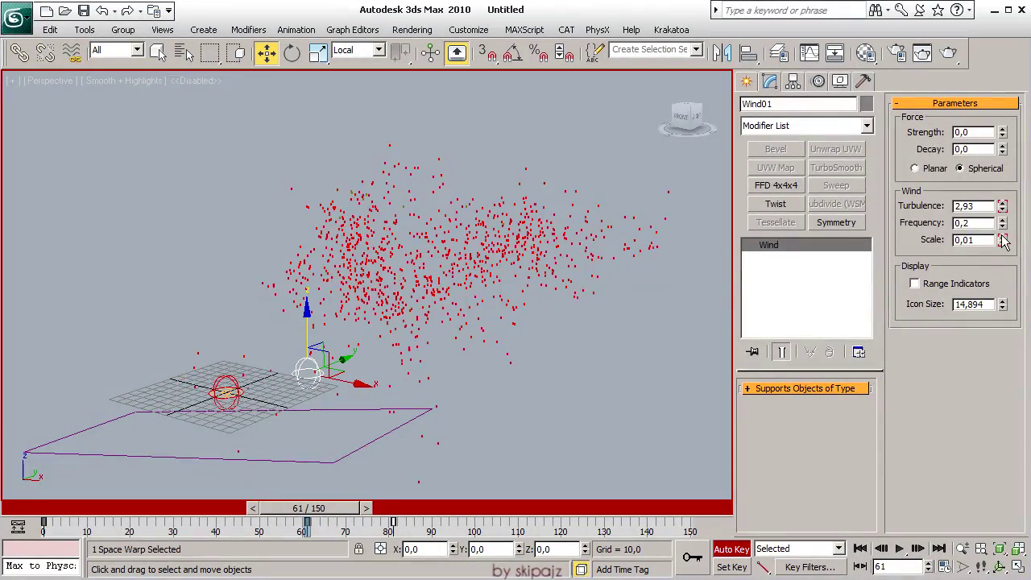
drag(1003, 240, 1003, 217)
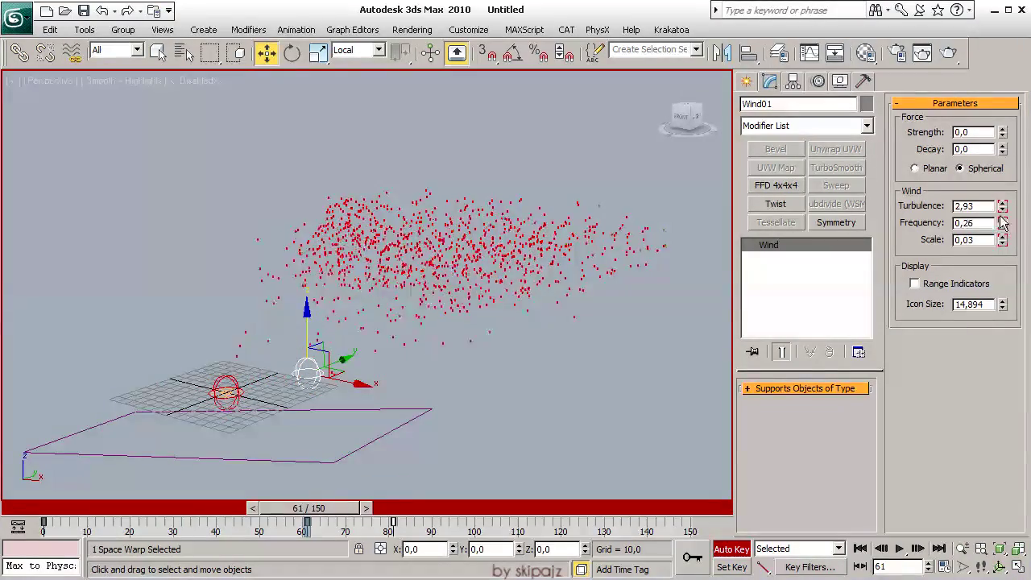
mouse_move(311, 509)
mouse_down()
mouse_move(218, 510)
mouse_move(334, 510)
mouse_move(85, 510)
mouse_move(230, 510)
mouse_move(115, 510)
mouse_up()
alt+middle_drag(323, 362, 241, 339)
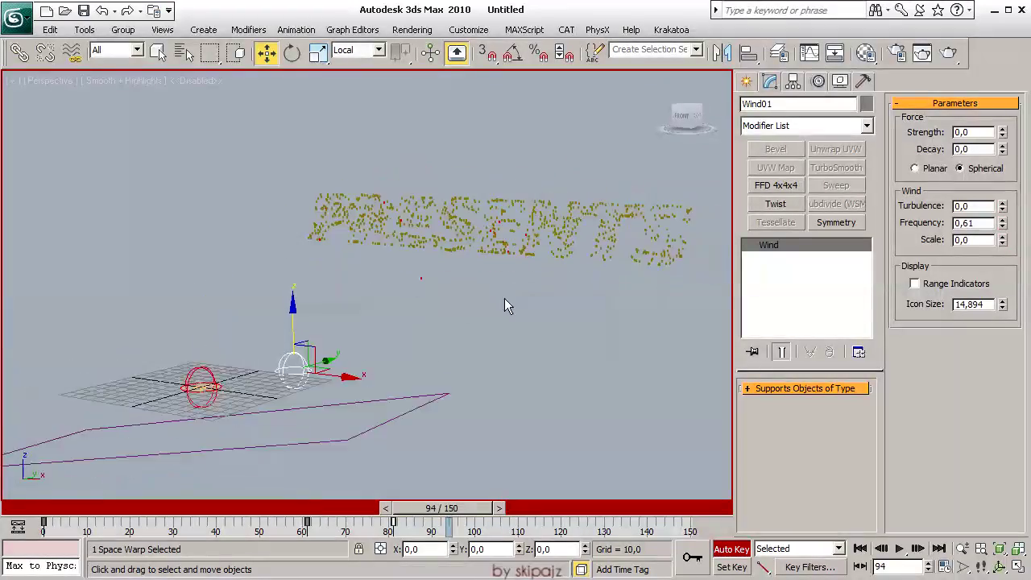
Save the scene, overwriting the existing scene file
key(ctrl+s)
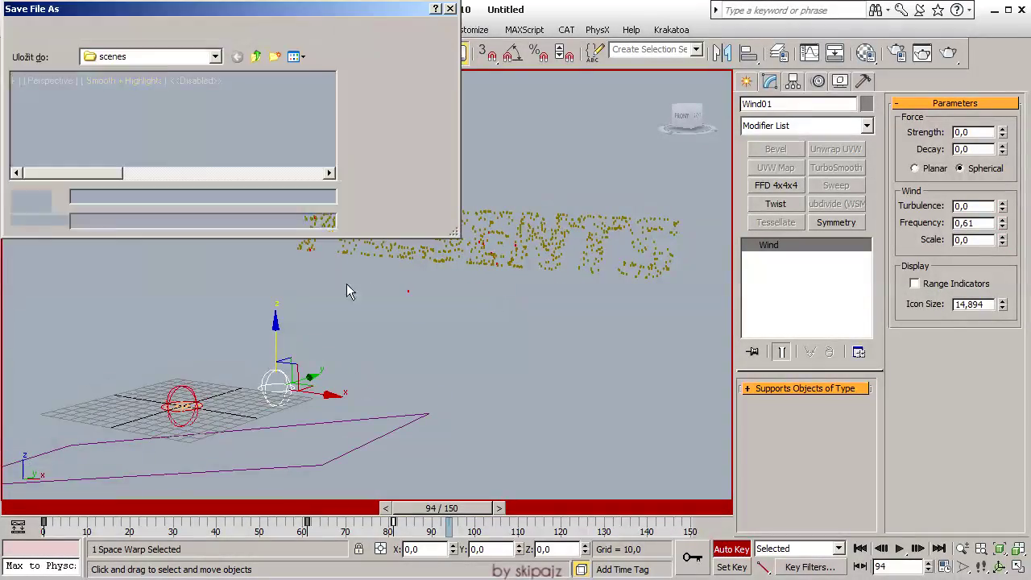
key(Return)
click(400, 347)
Make Krakatoa the production renderer in Render Setup
key(F10)
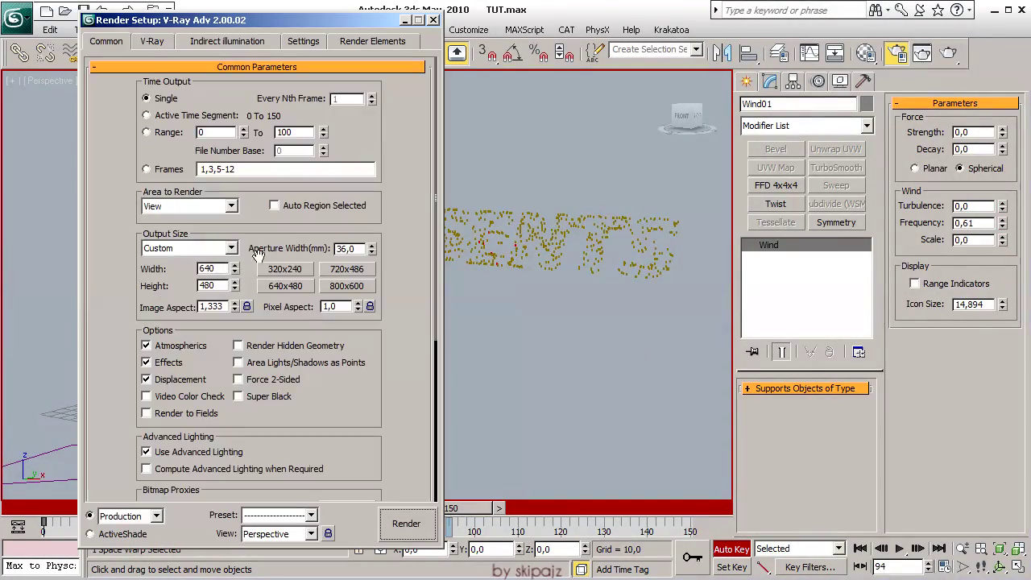
scroll(123, 140, down, 3)
scroll(328, 305, down, 6)
click(339, 424)
click(172, 187)
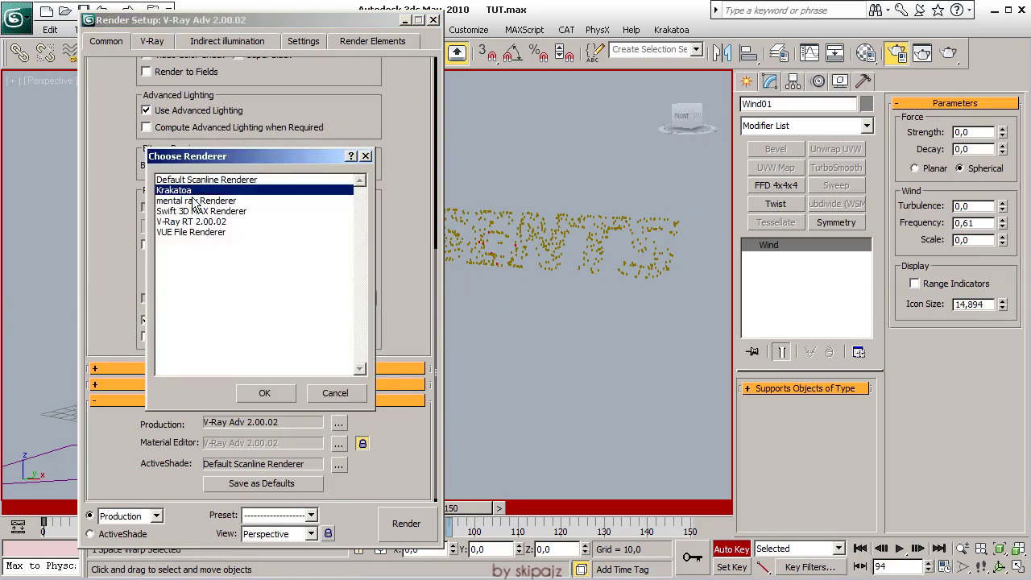
click(261, 395)
click(339, 18)
In the Krakatoa floater, override the particle colour with white
click(671, 29)
click(691, 87)
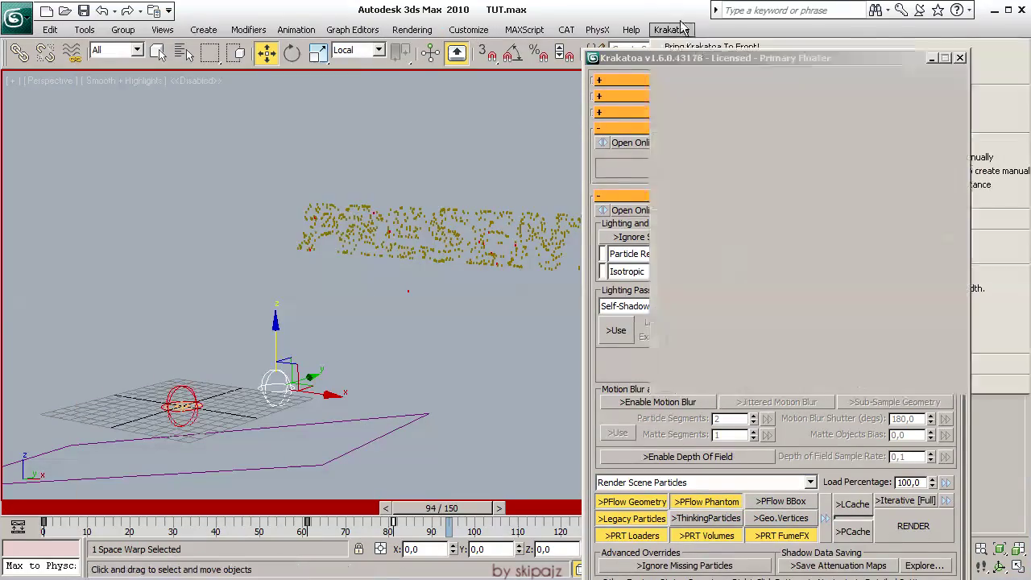
click(691, 85)
click(688, 69)
click(568, 151)
click(640, 151)
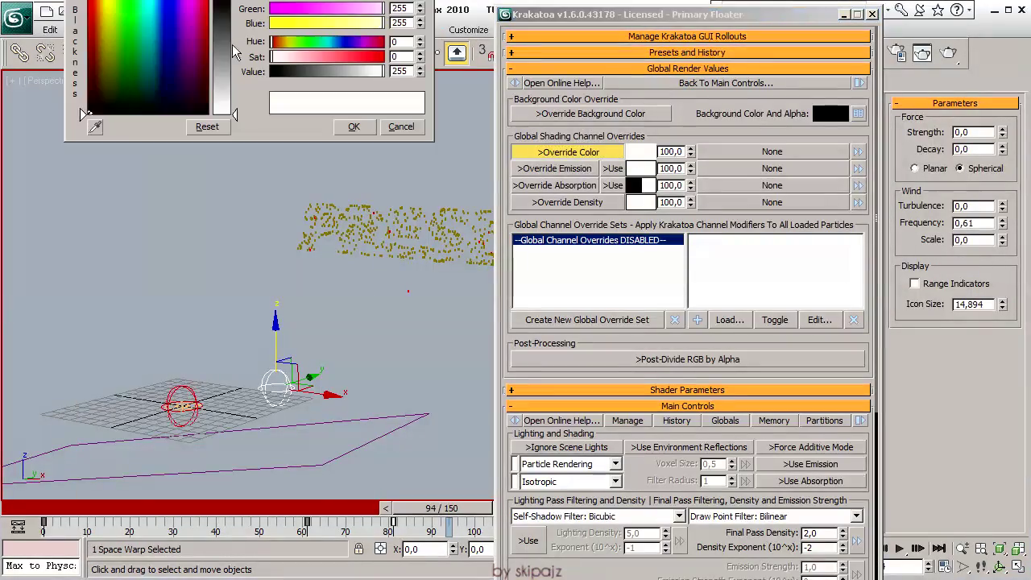
click(402, 126)
Use a separate 0.2 lighting pass density, then bring up Particle View
scroll(532, 234, down, 5)
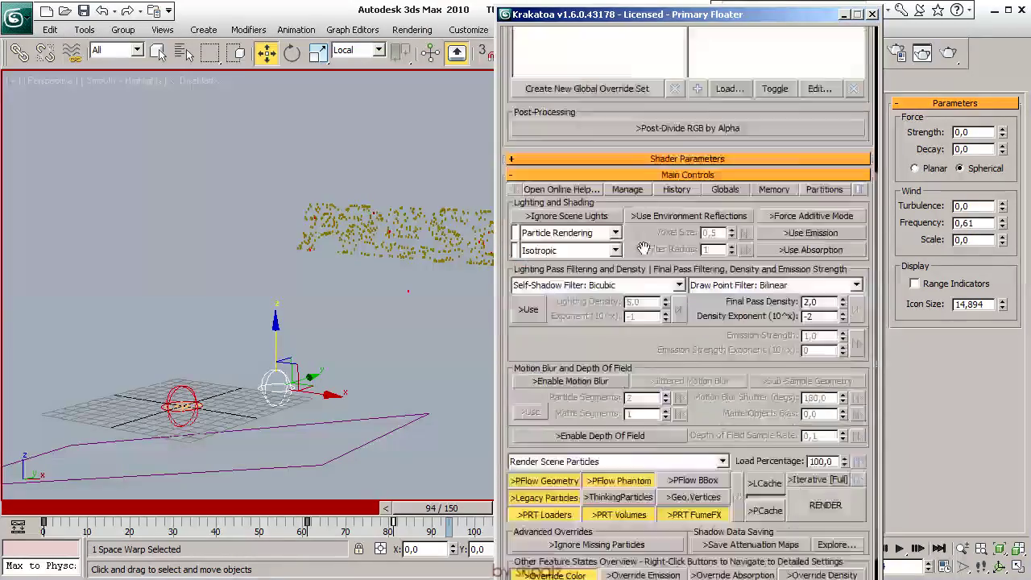
scroll(532, 233, down, 1)
click(528, 220)
scroll(660, 198, up, 1)
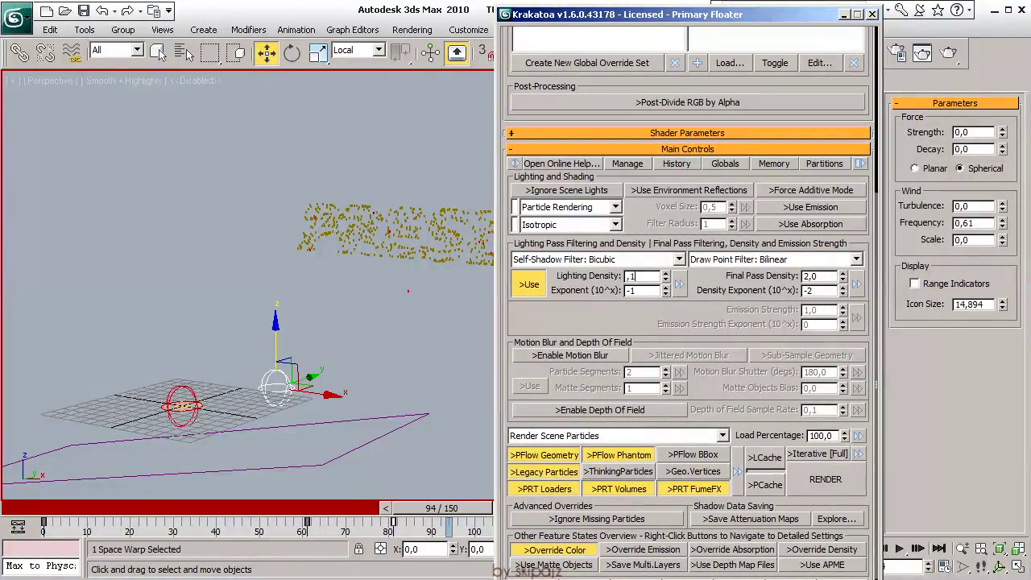
click(842, 16)
key(6)
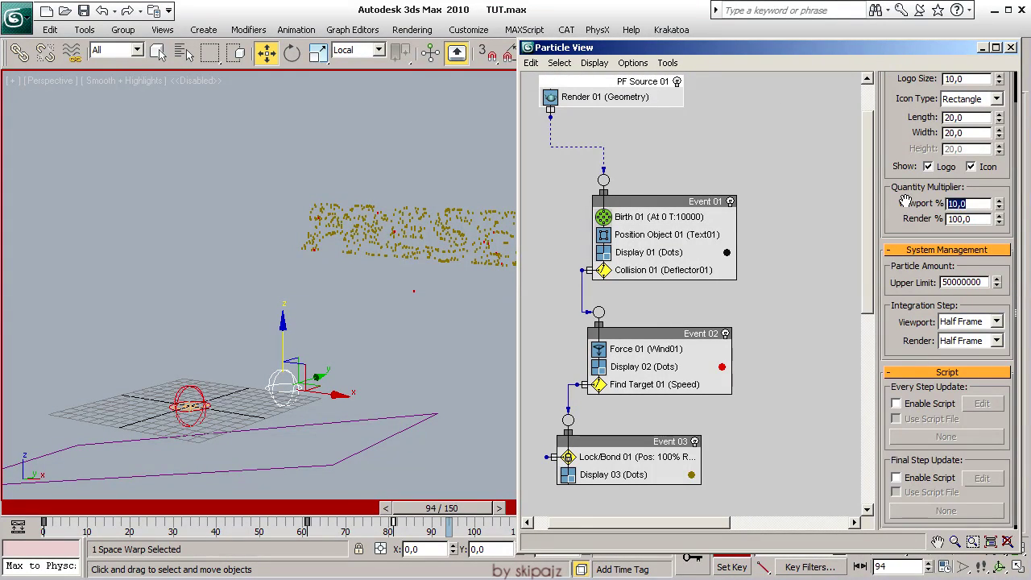
Set Birth 01 to 1350000 particles at 0.005% viewport display, then scrub to an earlier frame
click(659, 217)
text(135000)
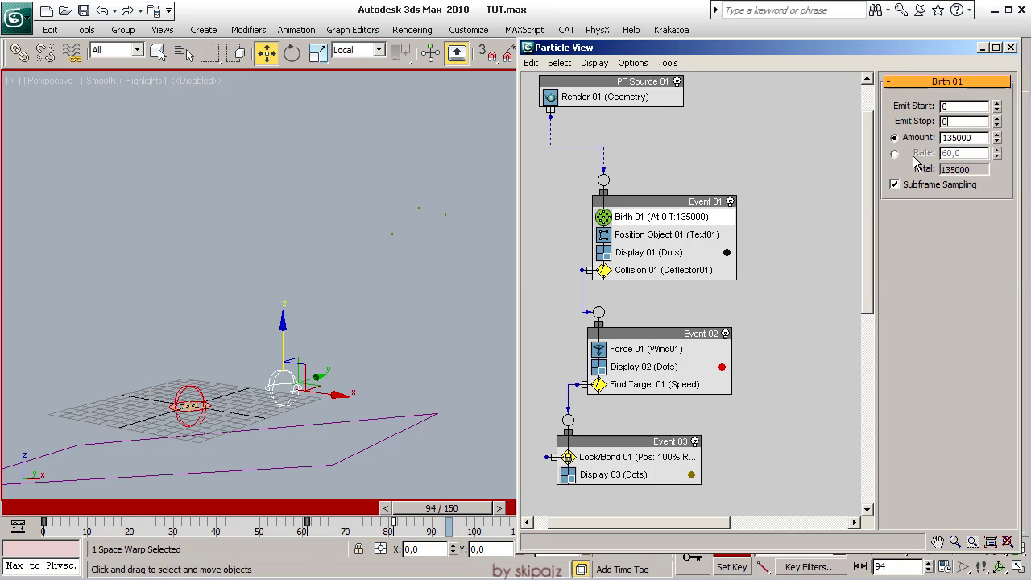
click(637, 83)
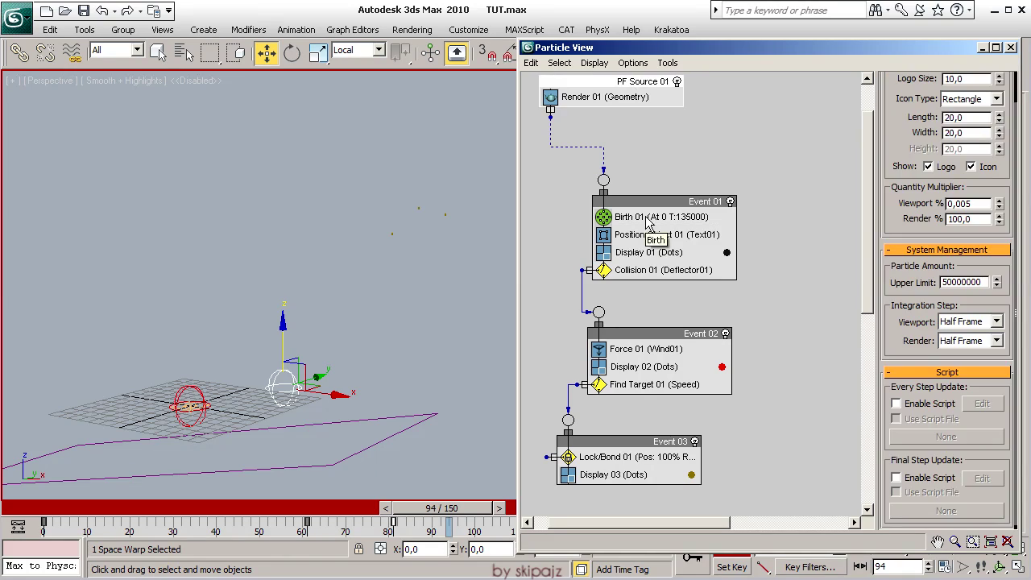
click(652, 203)
click(659, 216)
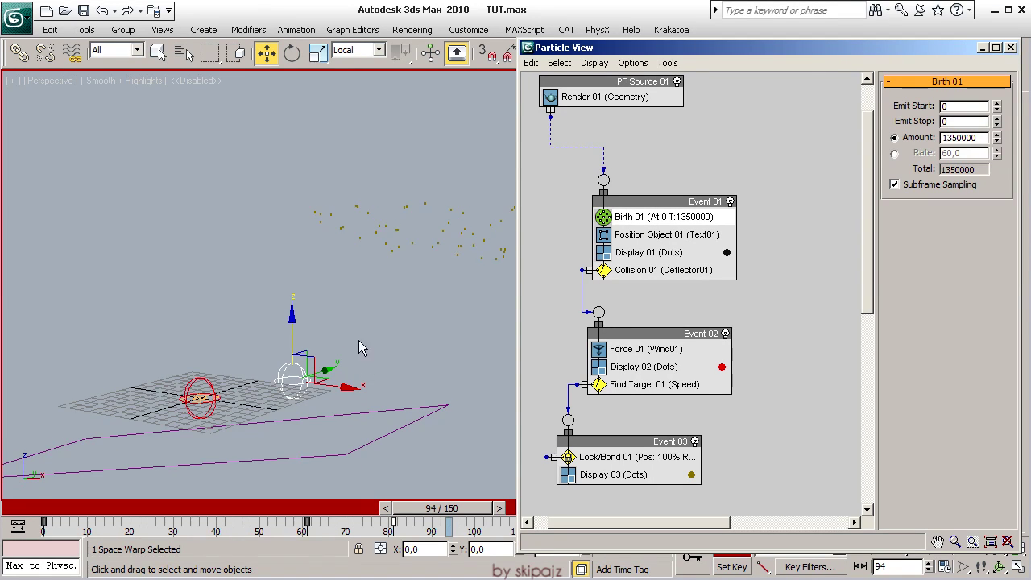
drag(441, 507, 129, 516)
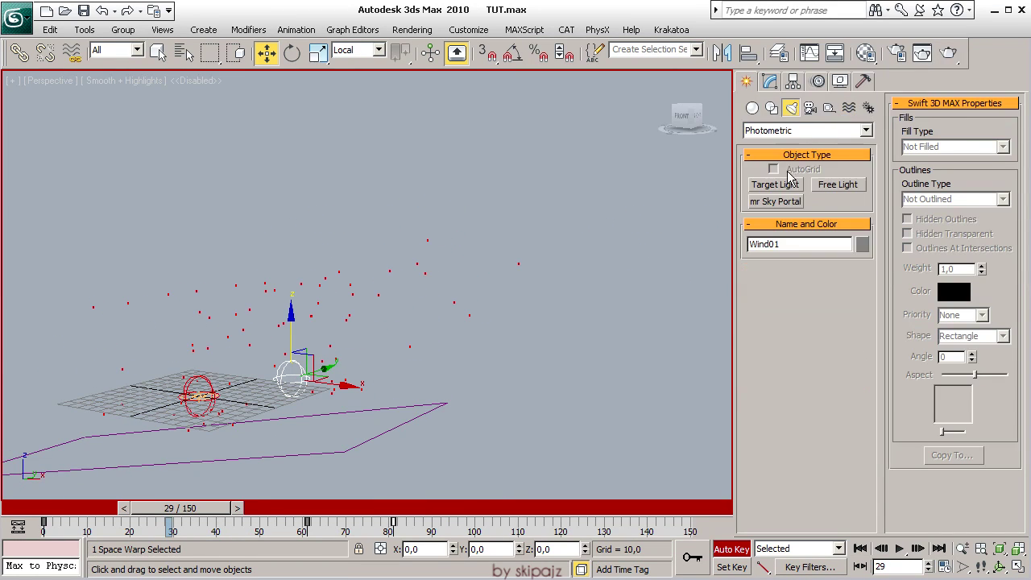
Render the current frame and close the render window
key(shift+q)
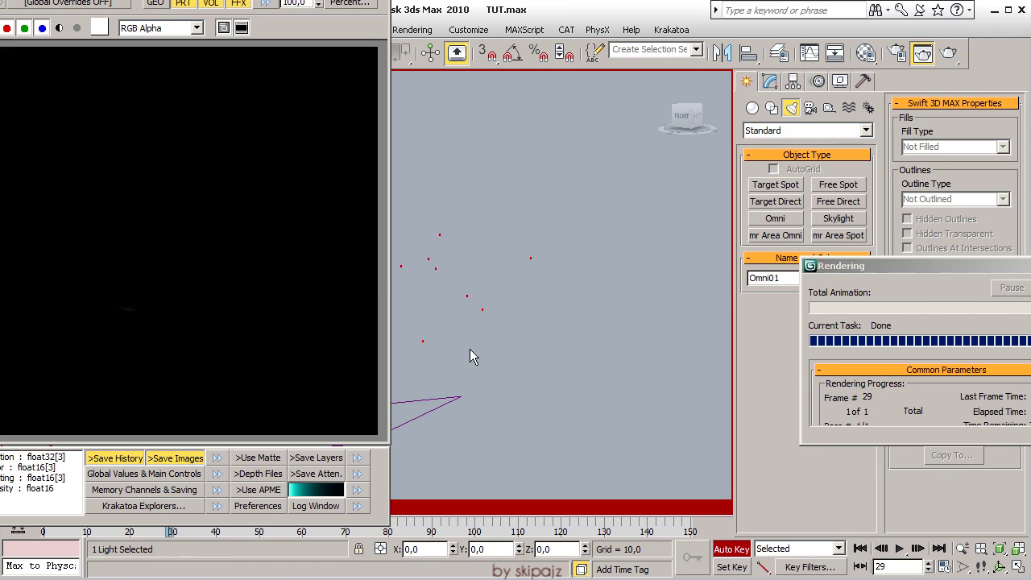
scroll(505, 234, up, 1)
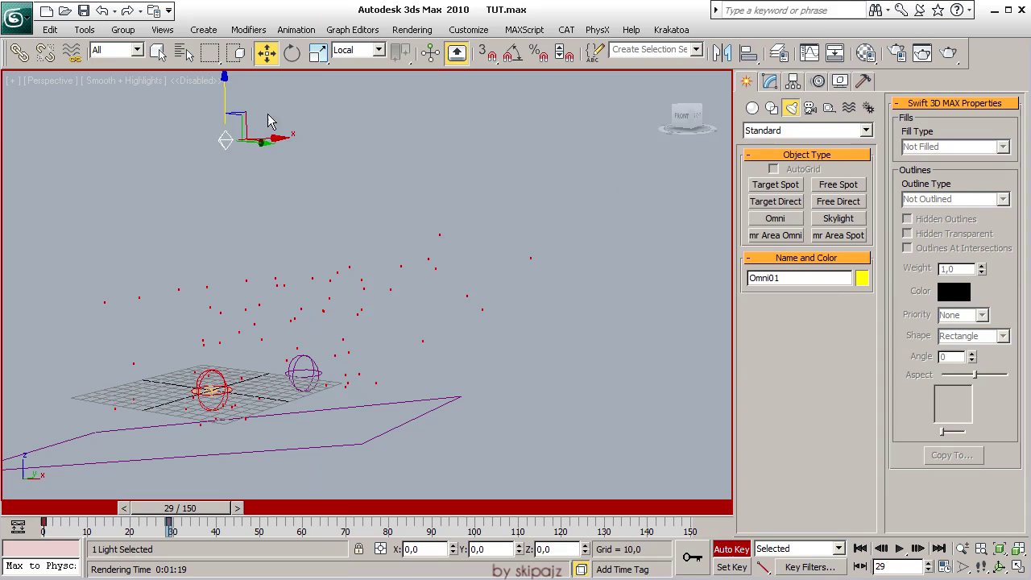
click(769, 80)
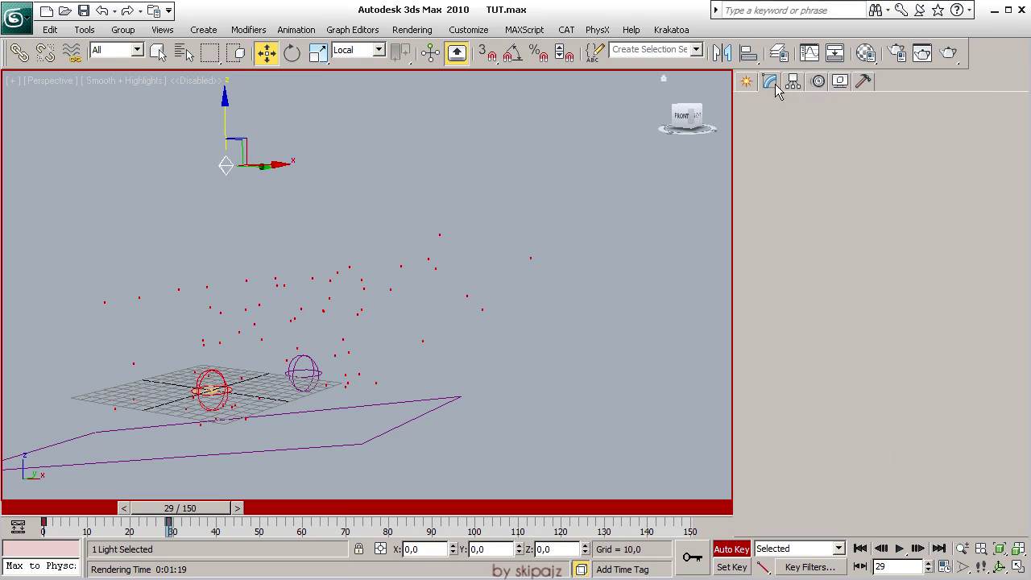
Give the omni light an orange colour in its Intensity/Color/Attenuation settings
click(955, 103)
click(931, 129)
key(Escape)
click(954, 104)
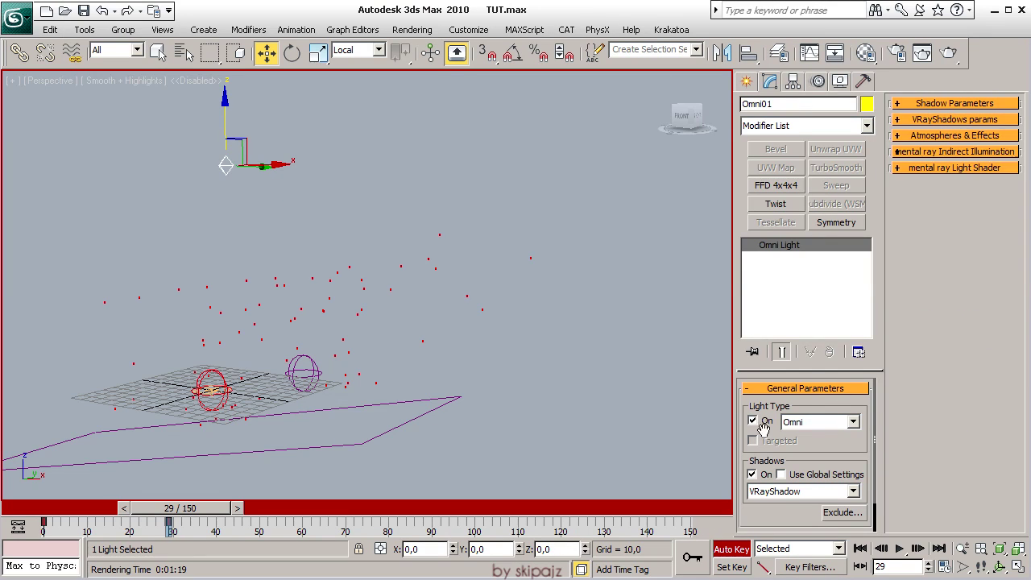
click(822, 391)
click(998, 123)
click(355, 102)
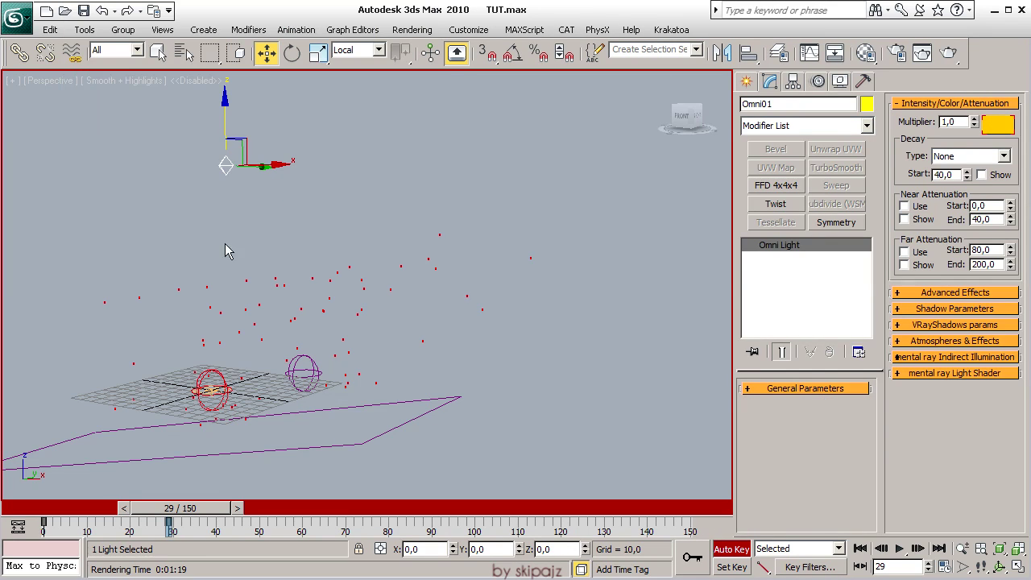
Enable Krakatoa absorption with a magenta absorption colour
click(671, 30)
click(657, 71)
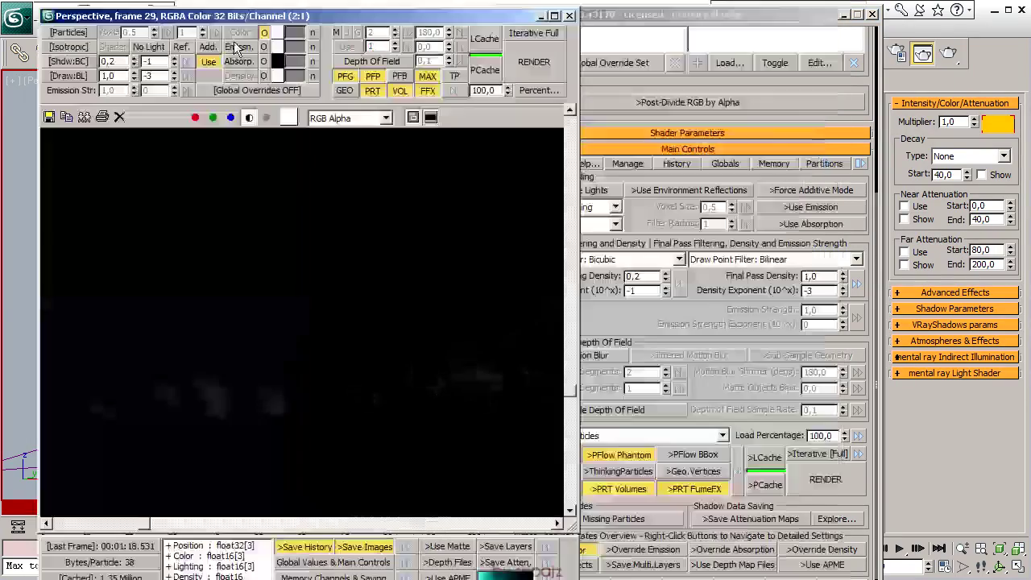
click(242, 62)
click(277, 61)
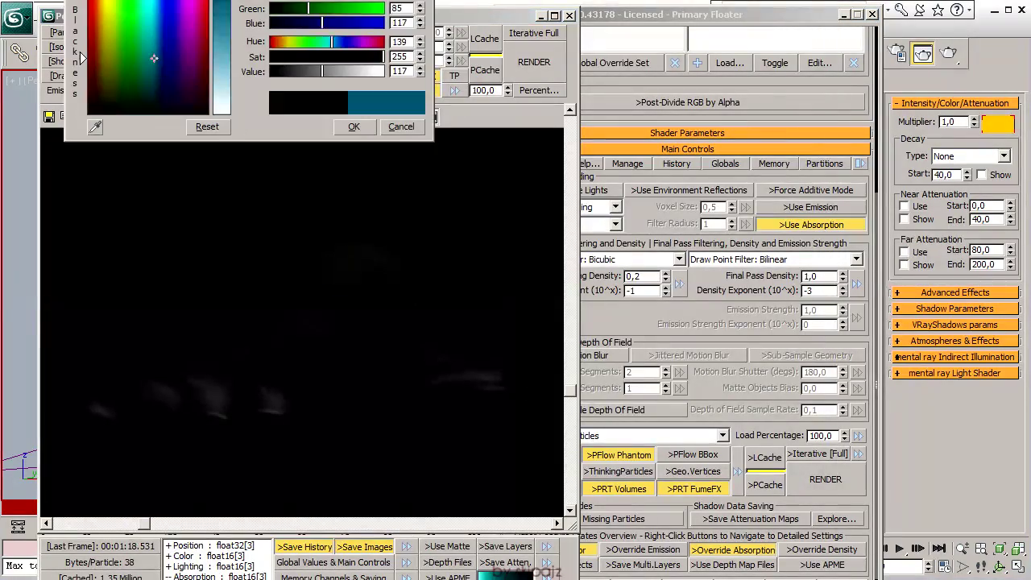
drag(322, 57, 378, 58)
click(346, 126)
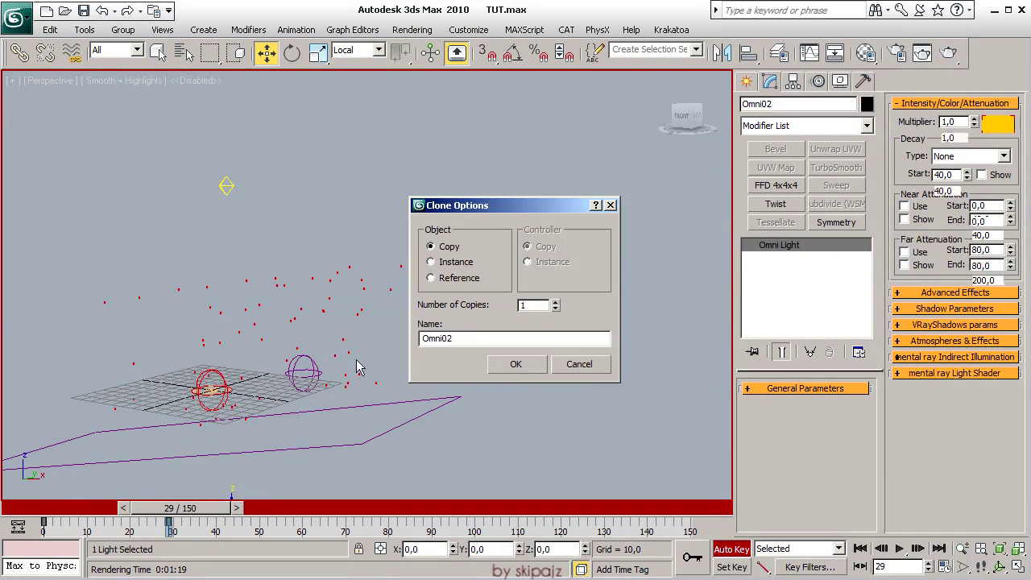
Cancel the light clone, turn off Auto Key and colour Omni02 blue
key(Escape)
key(n)
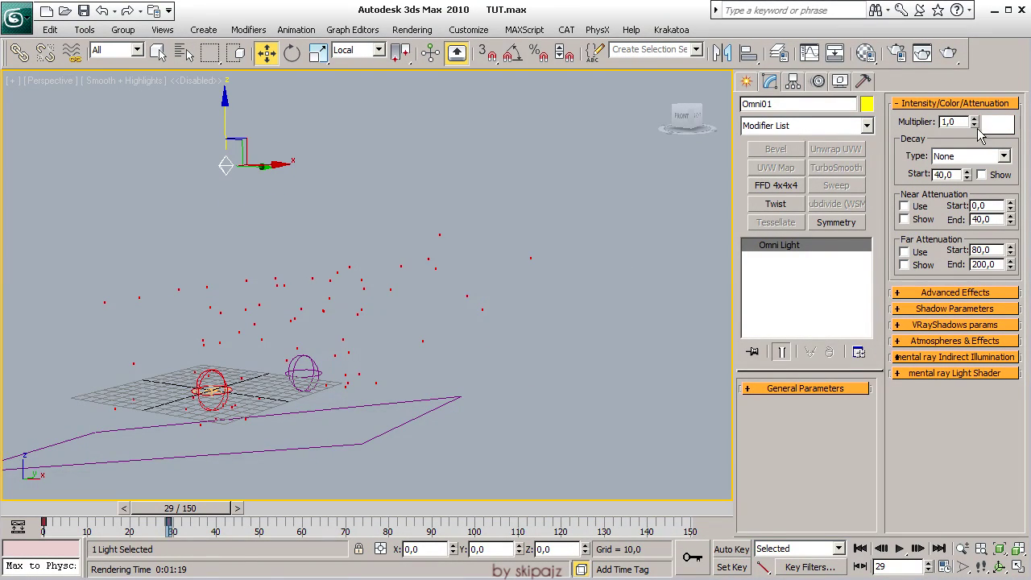
click(998, 124)
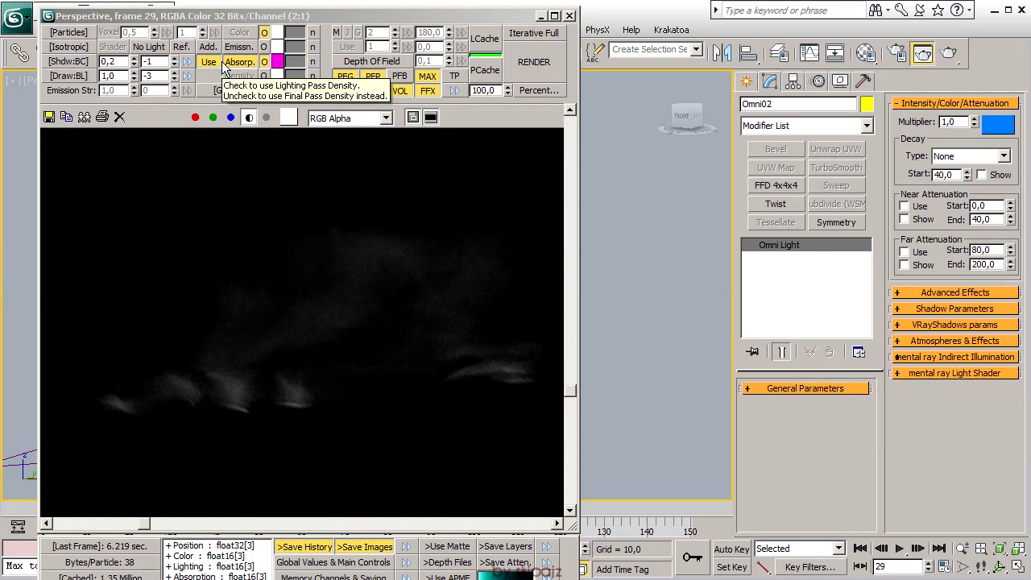
drag(689, 128, 452, 12)
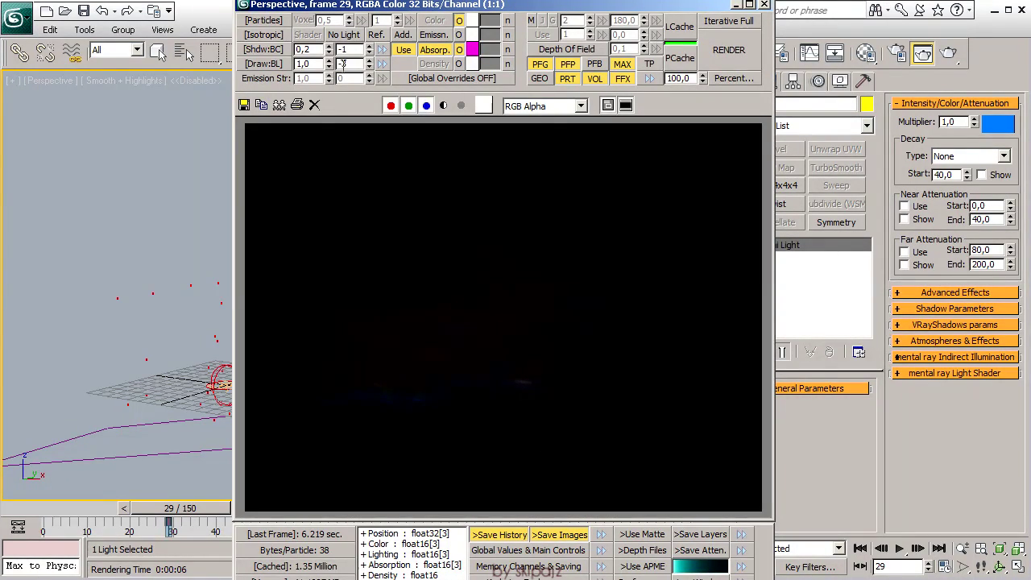
Re-render frame 29 with shadow density 0.1 and draw density exponent -2
click(713, 65)
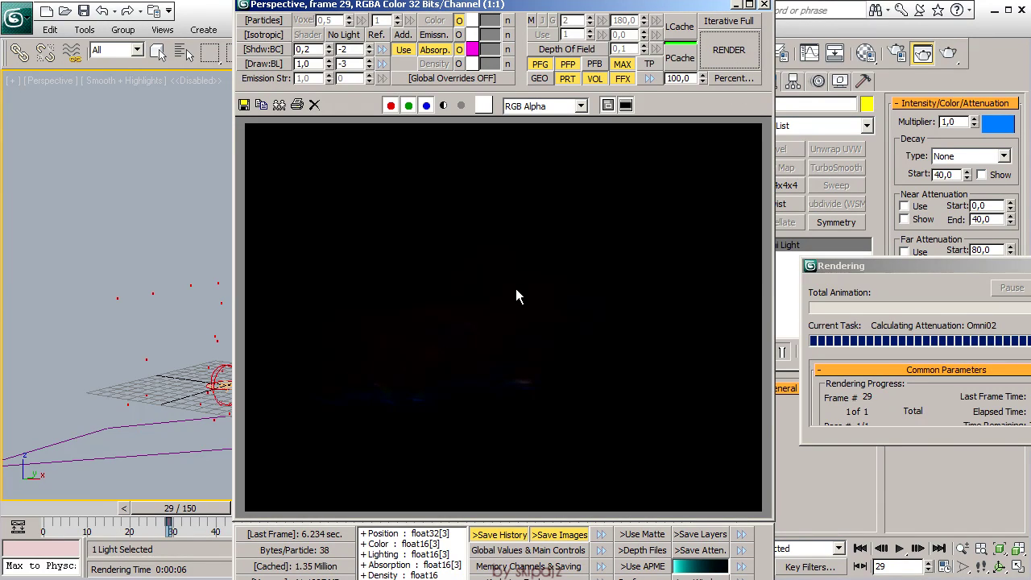
click(330, 53)
click(721, 60)
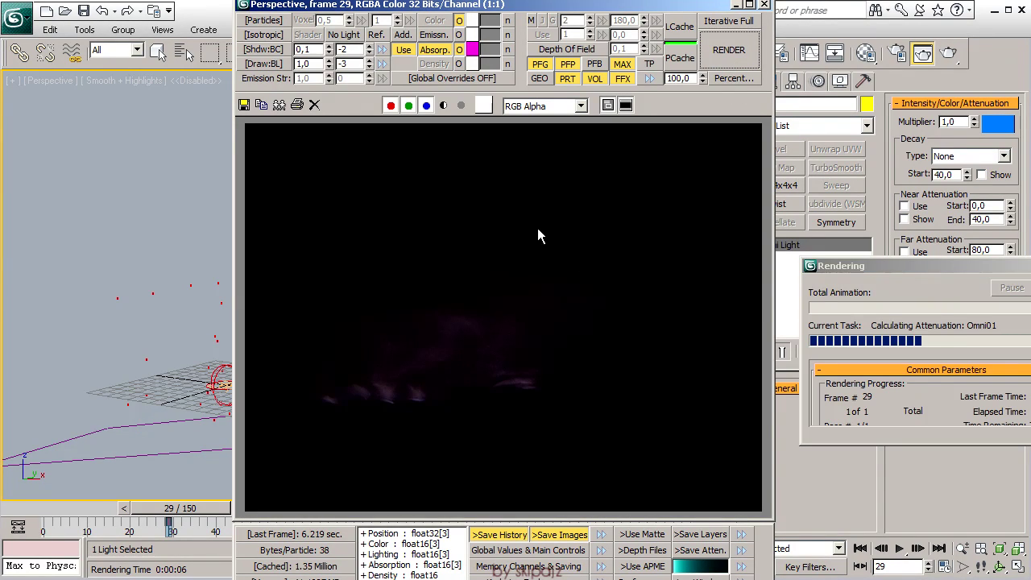
click(370, 61)
click(729, 49)
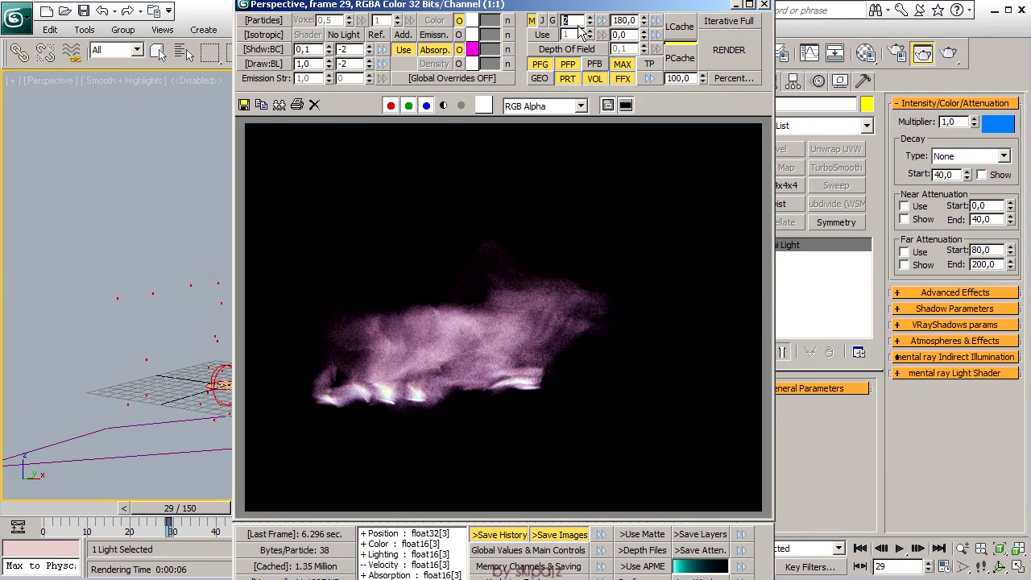
click(578, 20)
text(5)
Set the output size to HDTV (video) and adjust the absorption colour
key(F10)
click(105, 251)
click(92, 471)
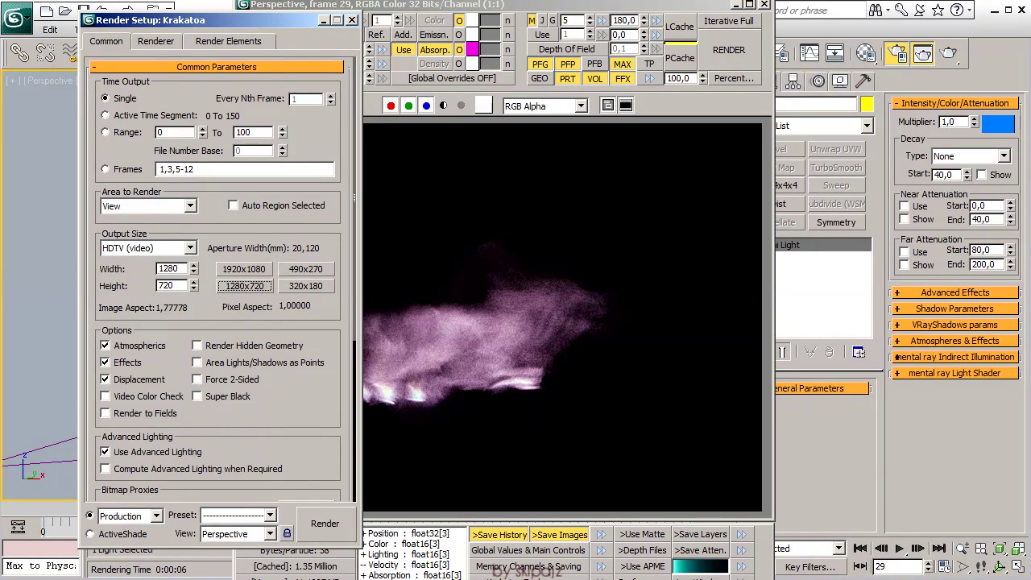
key(F10)
click(470, 50)
click(357, 127)
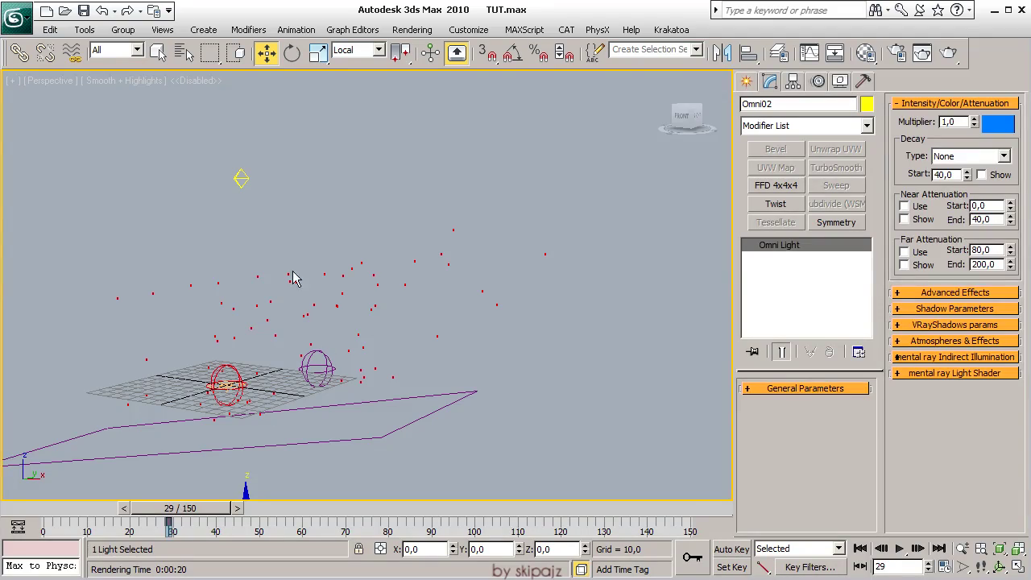
Set the Krakatoa particle override colour to pale green
click(672, 29)
click(709, 44)
scroll(723, 317, up, 5)
click(635, 120)
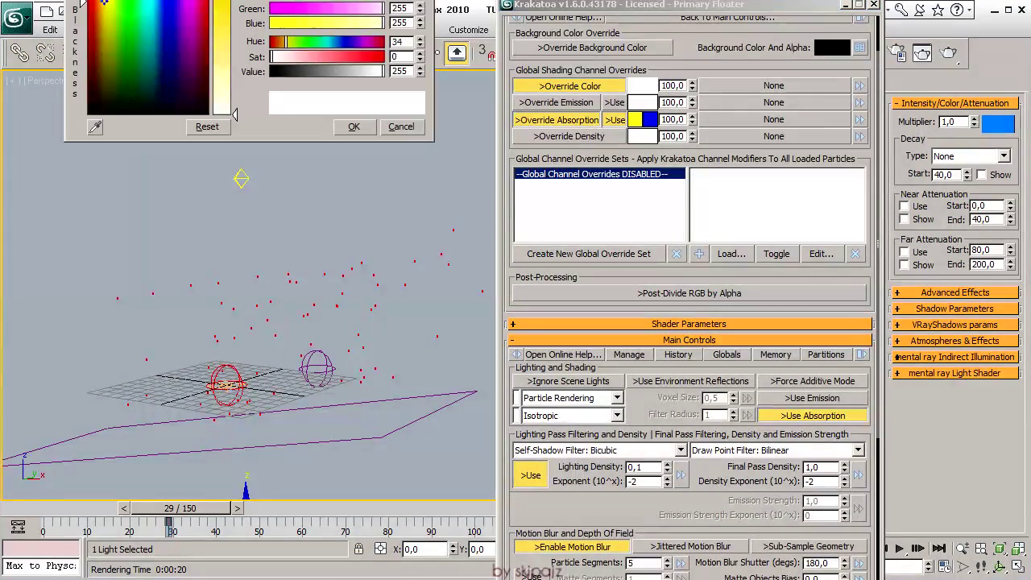
click(354, 127)
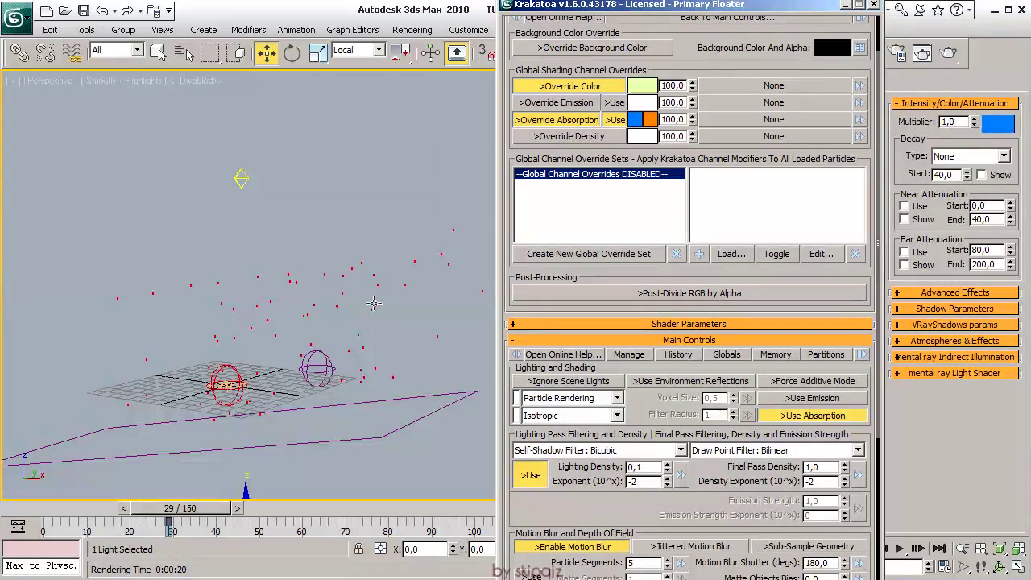
scroll(730, 302, up, 1)
scroll(818, 326, down, 6)
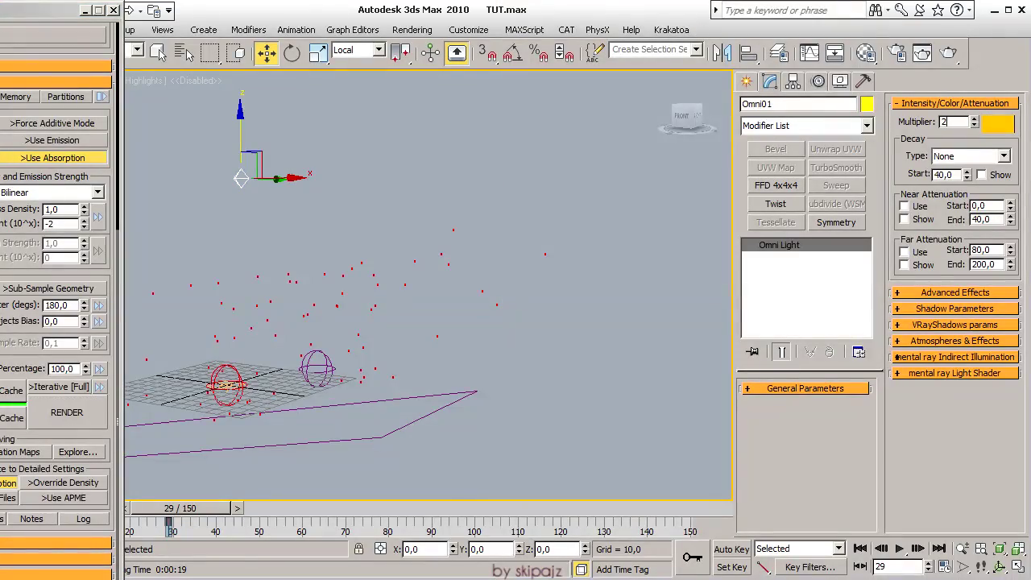
Copy the blue omni light as Omni03, make it red, and render with Krakatoa
alt+middle_drag(347, 338, 345, 258)
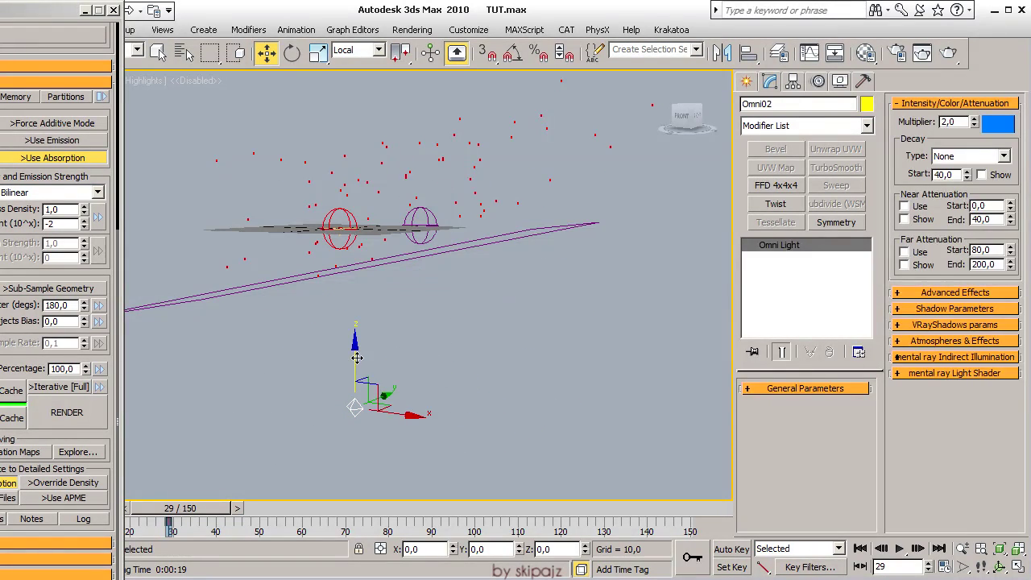
shift+drag(356, 357, 356, 97)
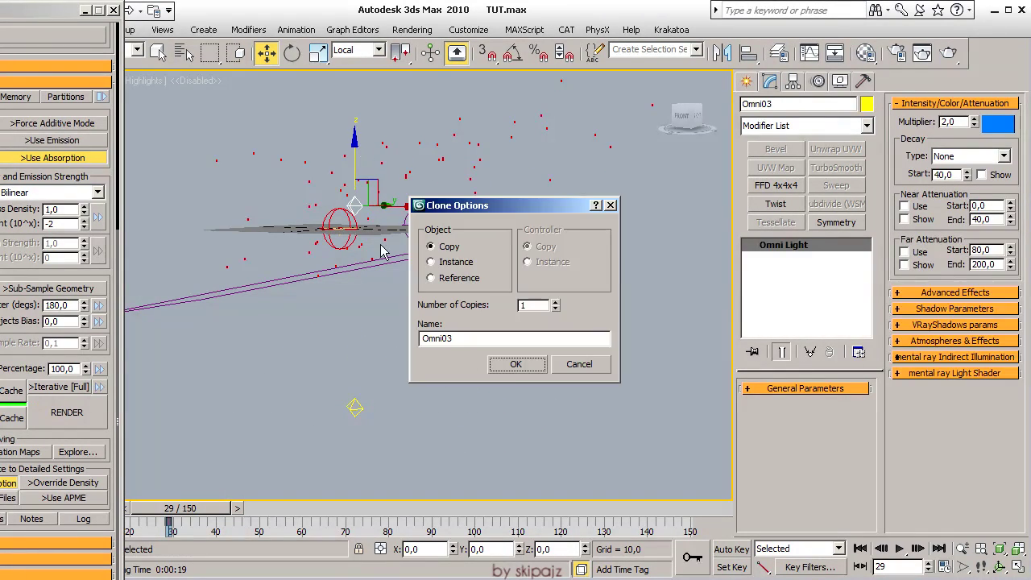
click(518, 366)
click(998, 122)
click(352, 126)
middle_drag(371, 315, 371, 235)
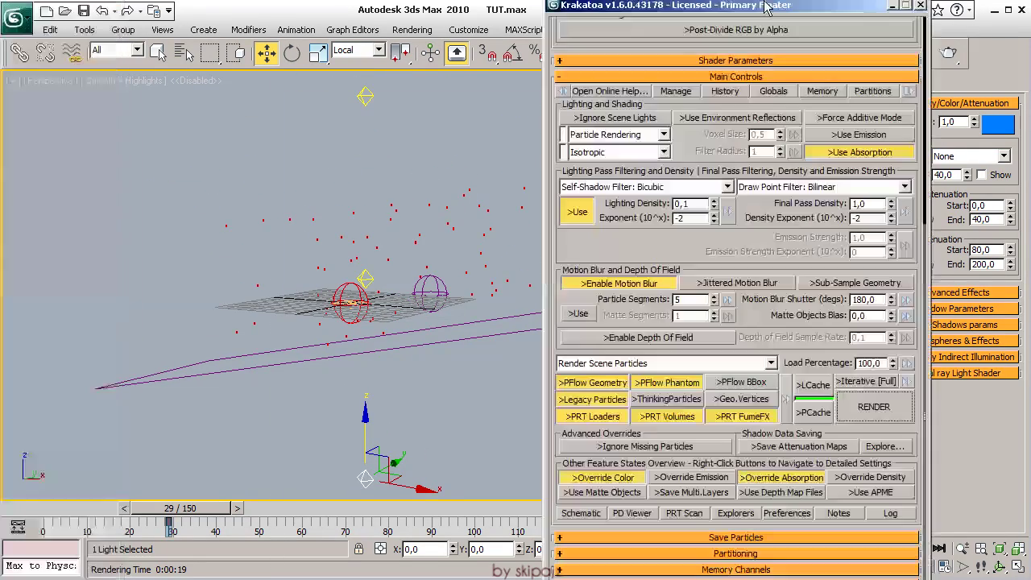
click(861, 410)
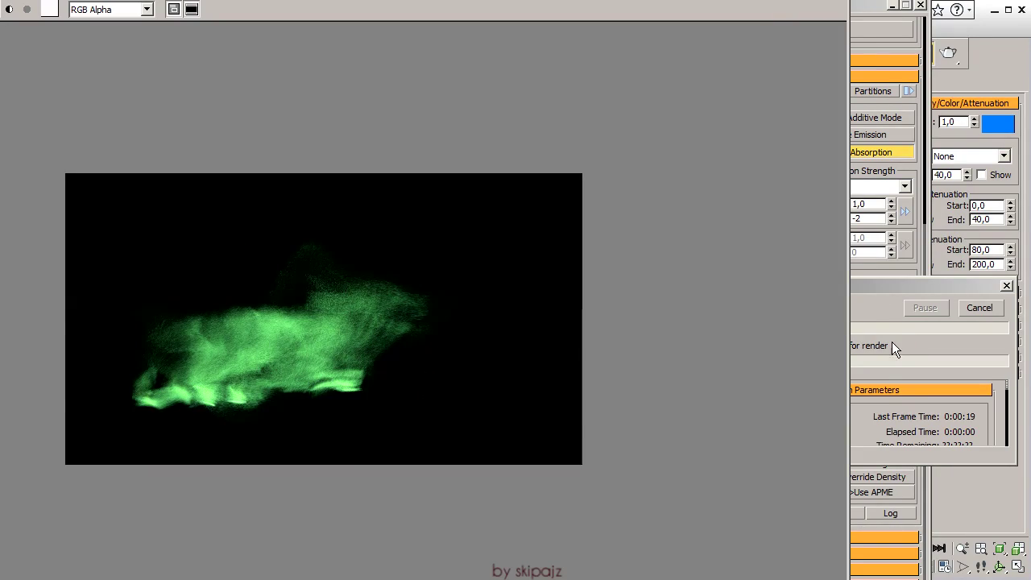
Re-render frame 29 twice and check the absorption colour swatch
click(892, 347)
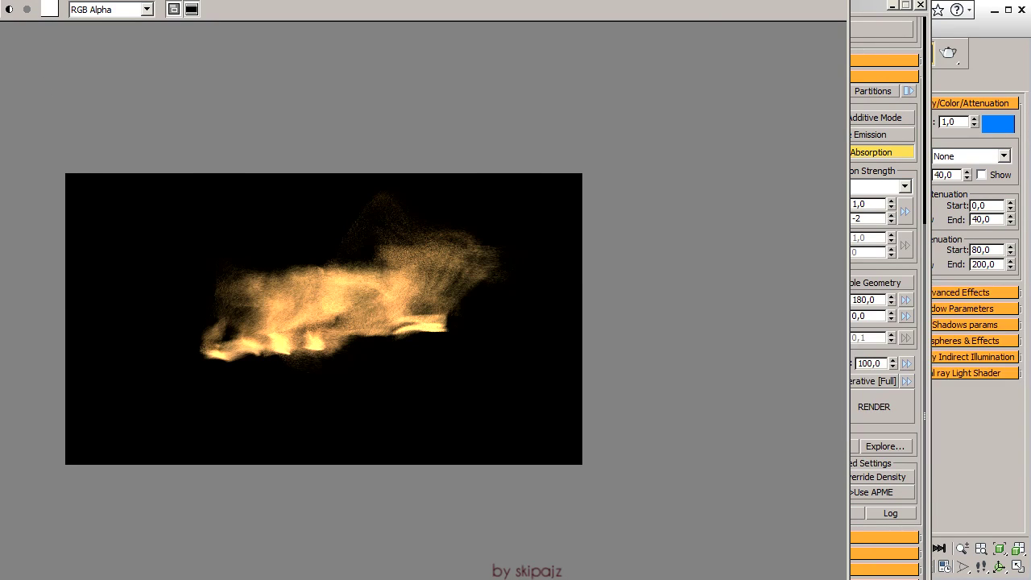
key(F9)
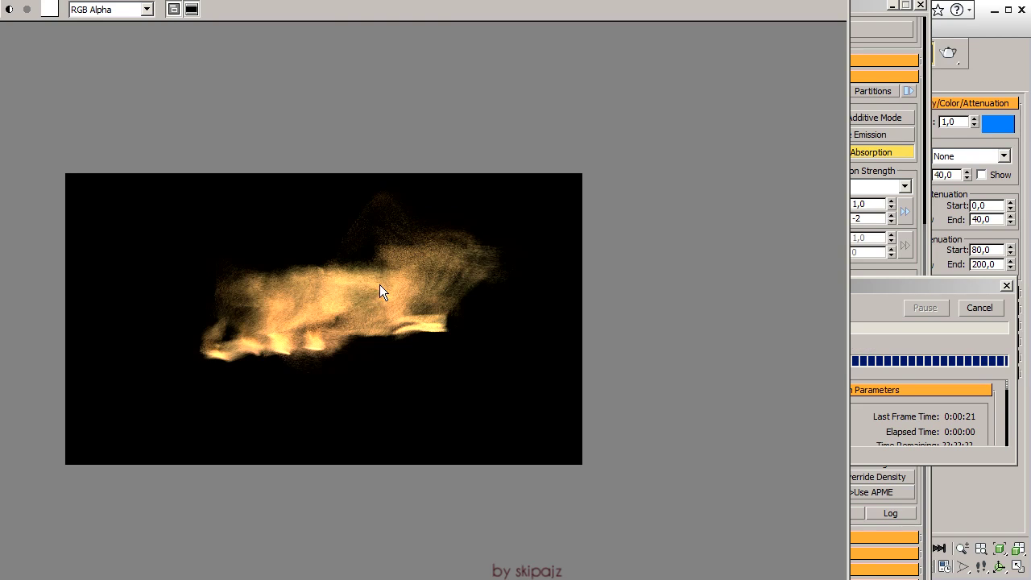
text(0,7)
key(F9)
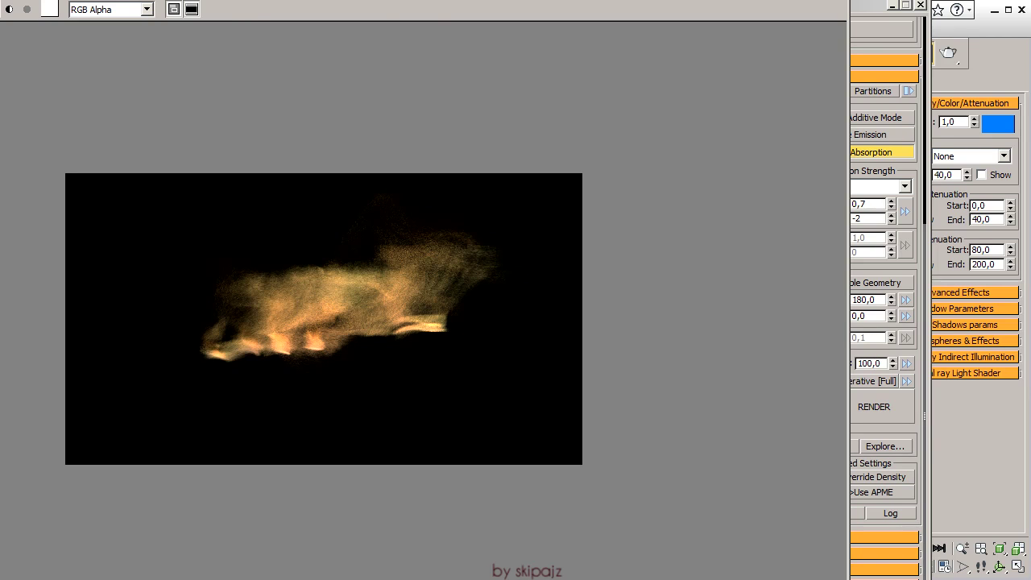
click(356, 129)
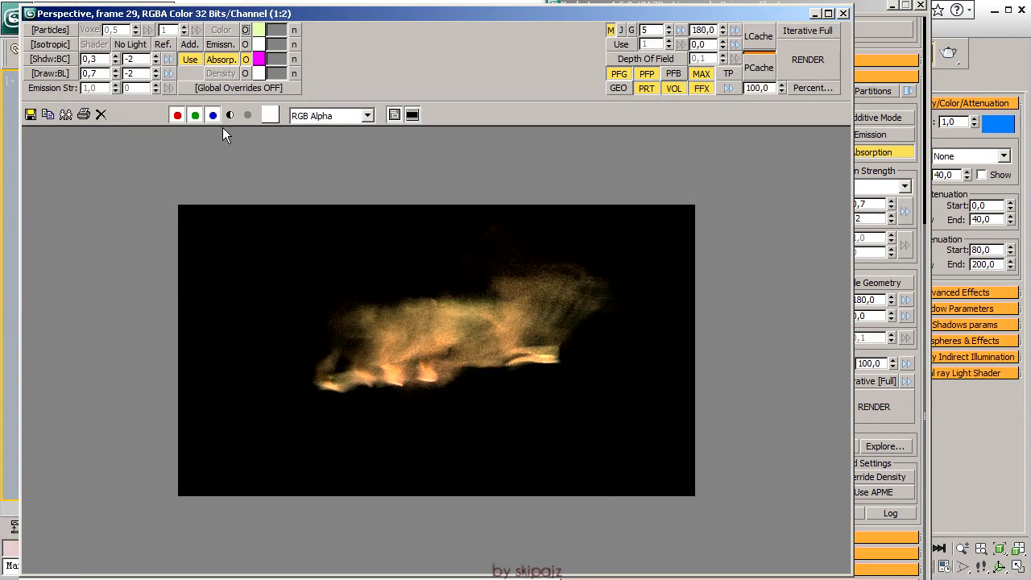
Switch Krakatoa to voxel rendering, render, and dismiss the resulting error
scroll(464, 317, up, 2)
middle_drag(464, 325, 365, 450)
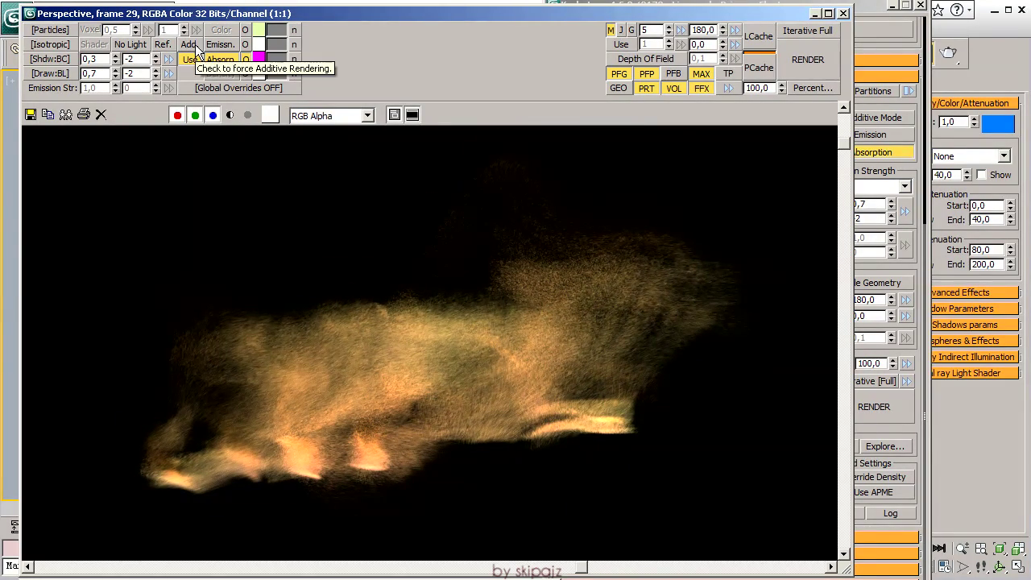
click(50, 30)
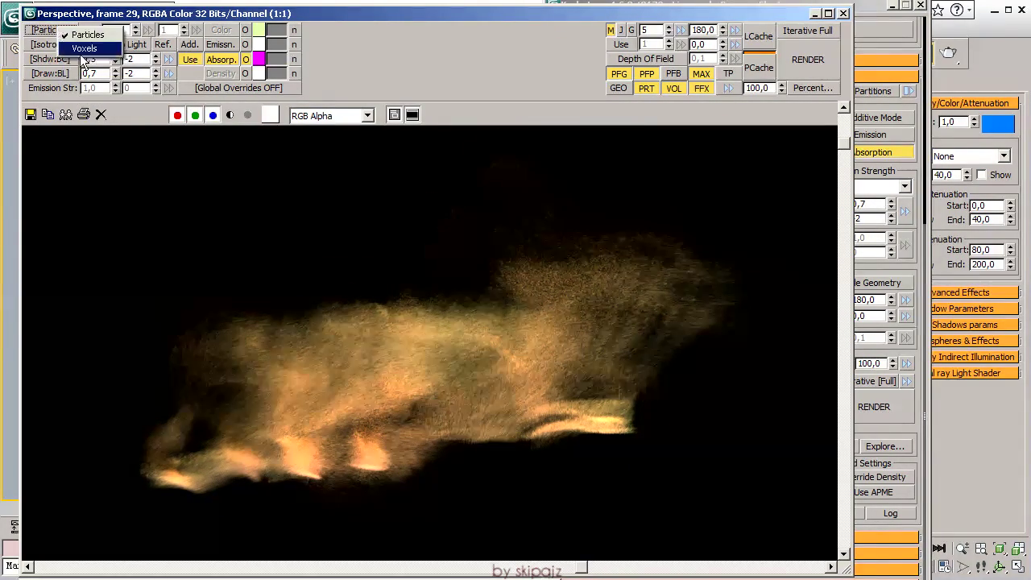
click(89, 46)
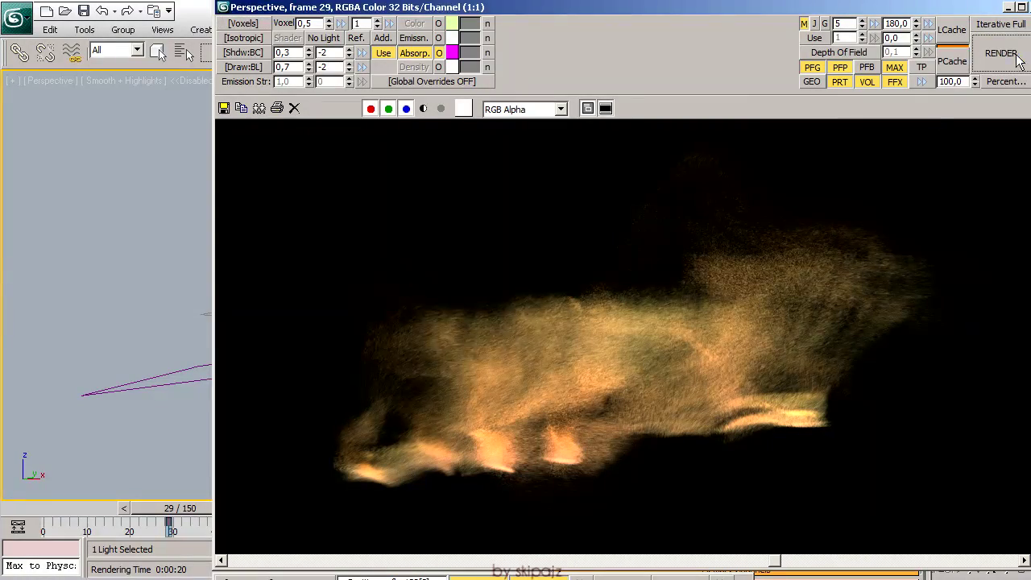
click(1002, 53)
click(435, 344)
Return to particle rendering, re-render frame 29 and close the render window
click(242, 24)
click(251, 35)
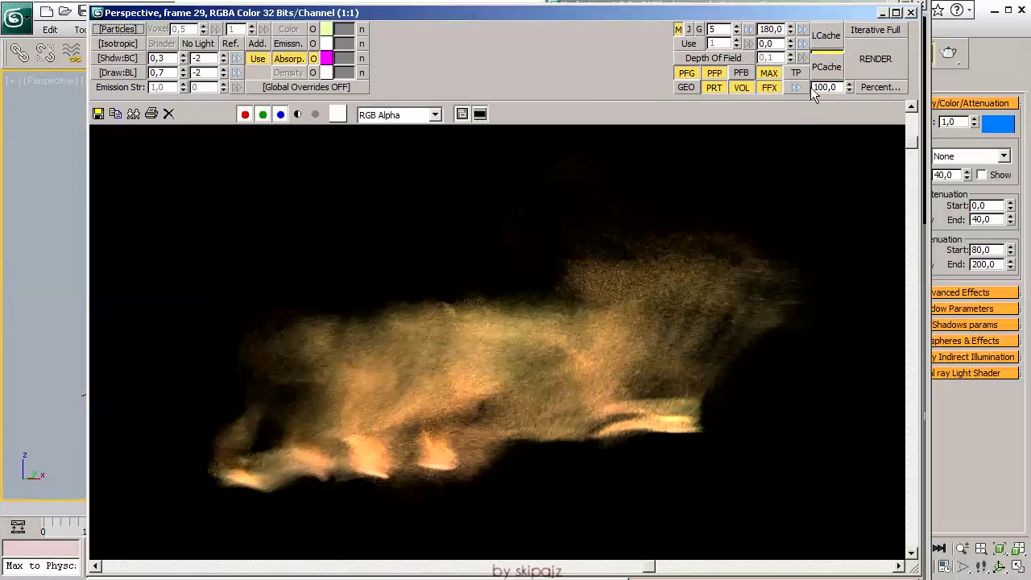
click(883, 55)
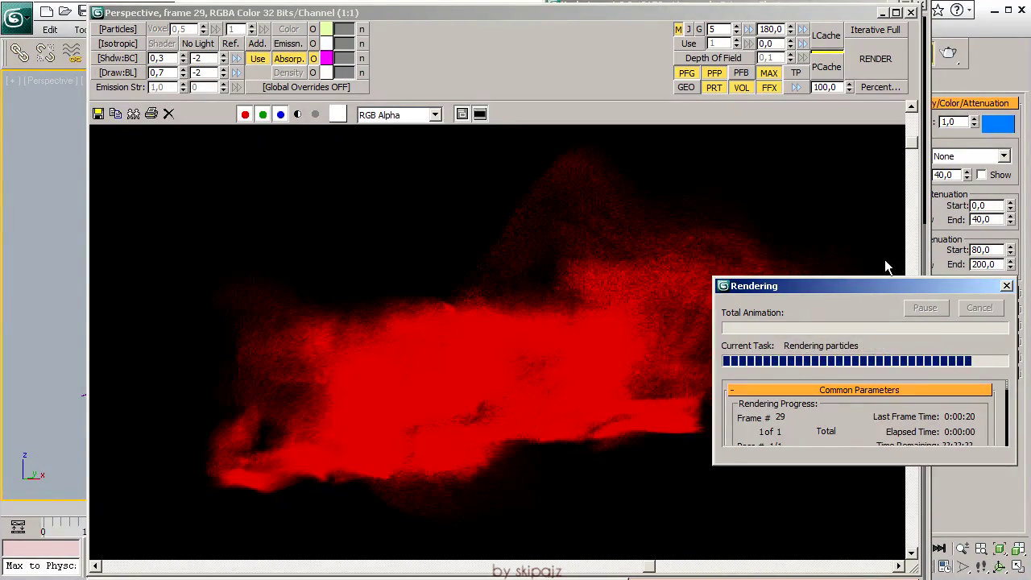
click(911, 12)
Move the blue omni light below the particles and render with absorption turned off
click(351, 485)
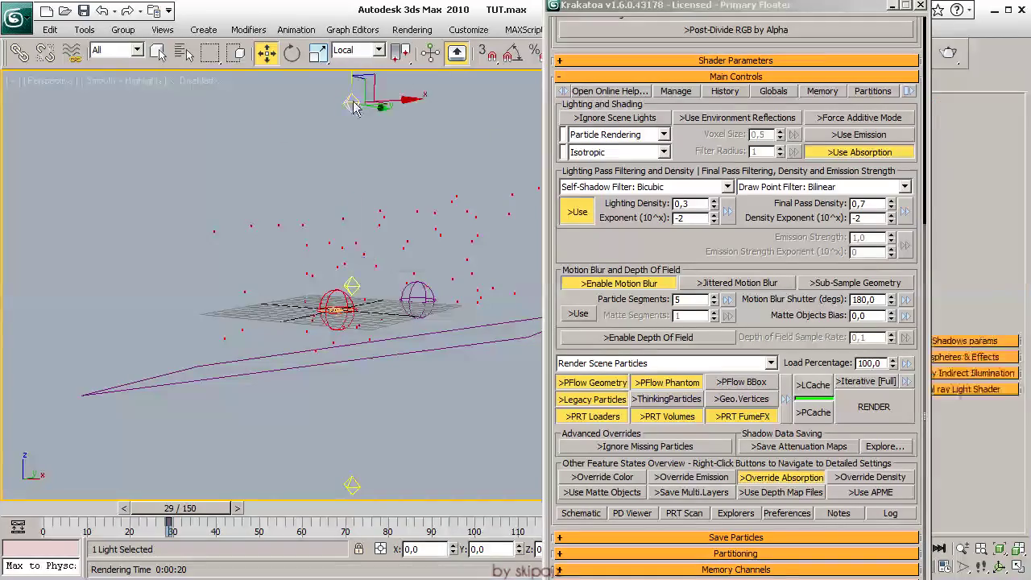
drag(353, 439, 353, 393)
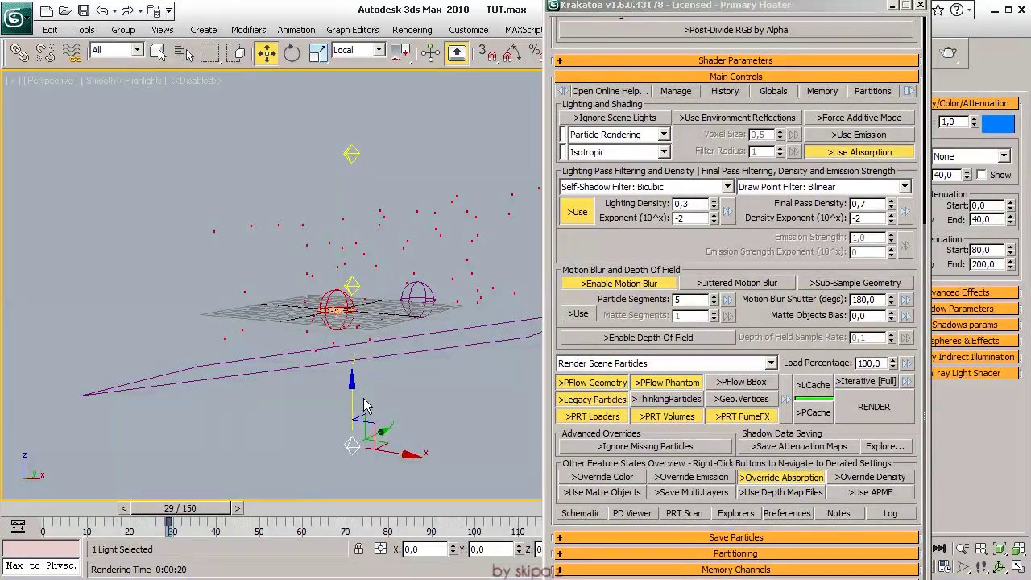
key(shift+q)
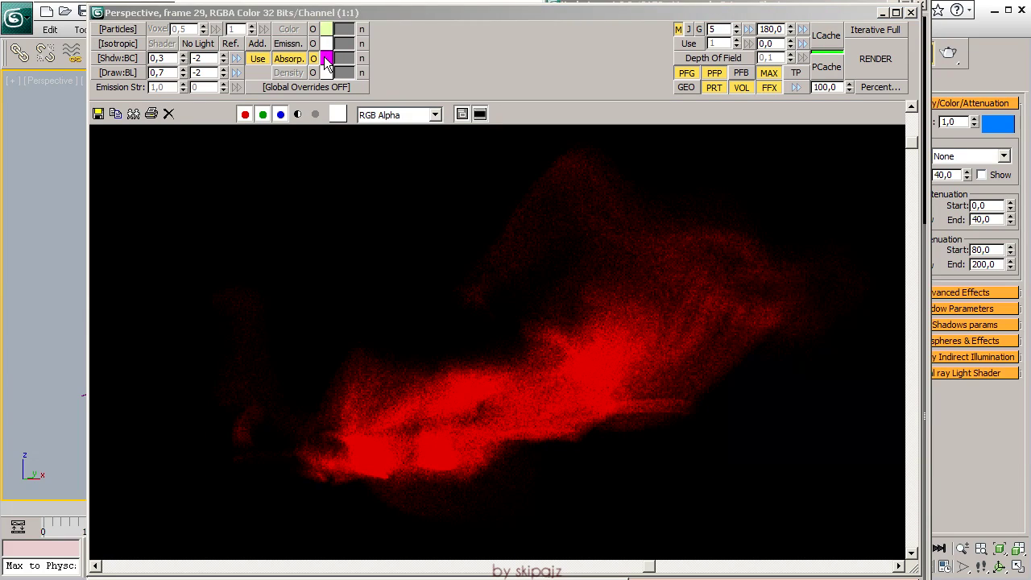
click(288, 58)
key(shift+q)
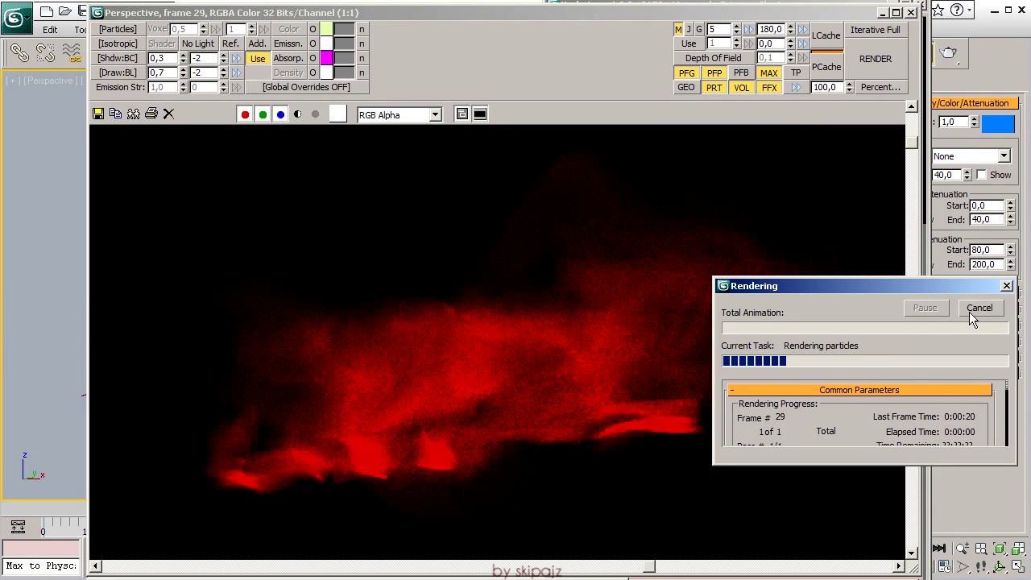
click(912, 12)
Reopen the Krakatoa floater with the blue light selected, render, and pick a white override colour
click(524, 242)
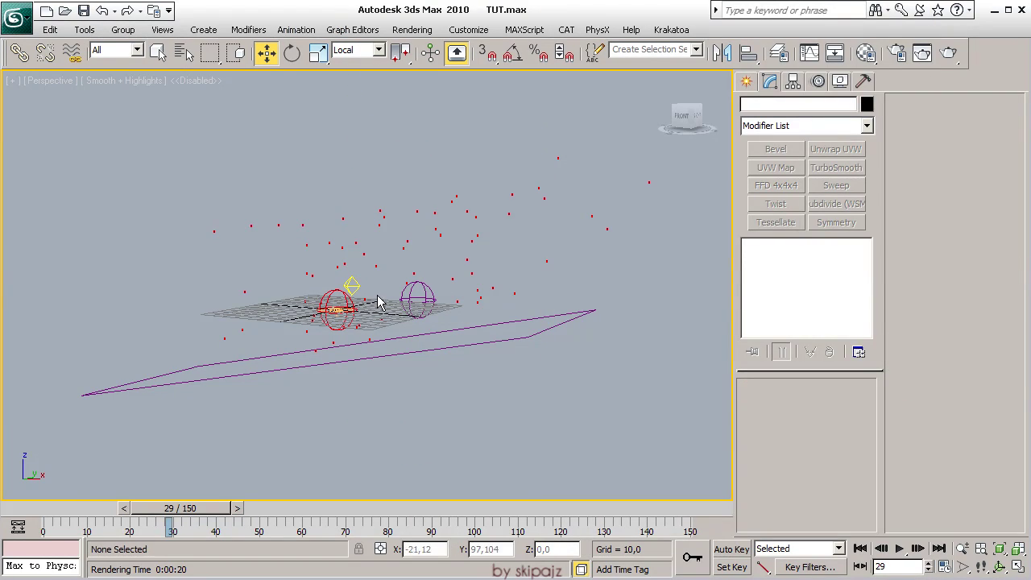
click(352, 153)
click(352, 446)
click(671, 29)
click(714, 45)
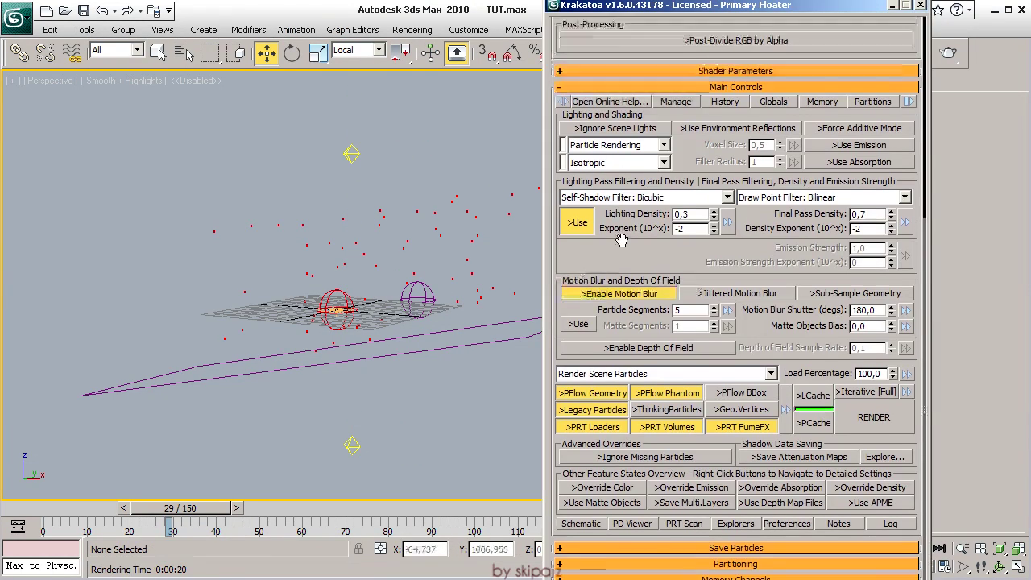
key(shift+q)
click(327, 58)
Confirm the white override colour, turn absorption back on and re-render
click(357, 126)
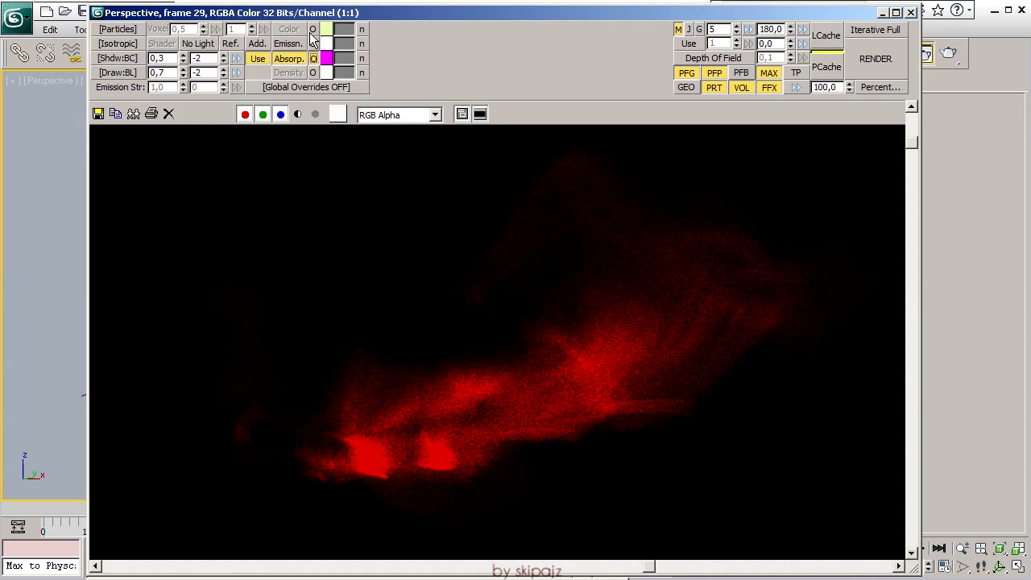
click(326, 29)
click(357, 126)
scroll(455, 311, down, 1)
scroll(455, 311, up, 1)
click(876, 59)
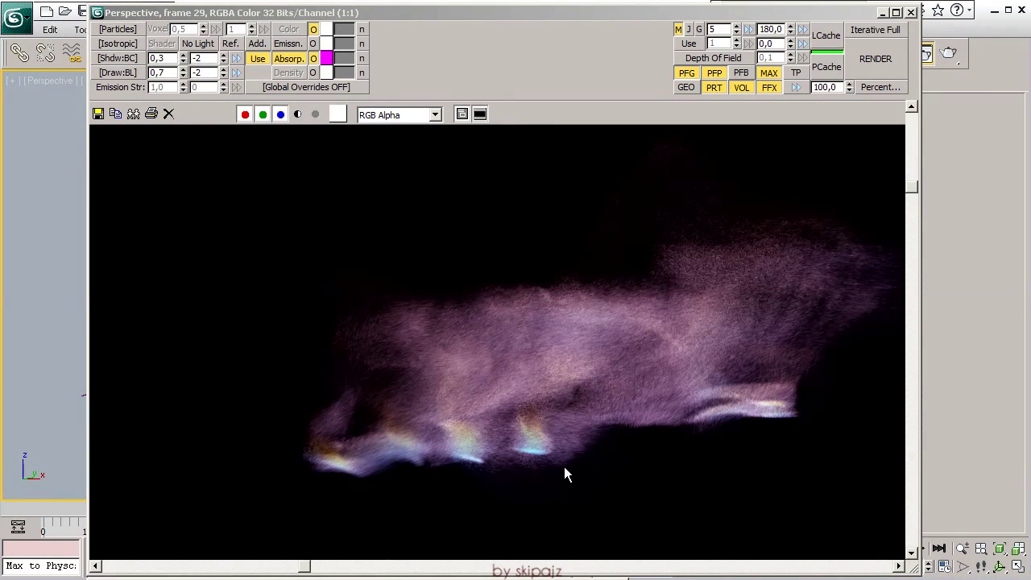
Try draw density exponents -1 and -3, settle on -2, and set lighting density 1.0
middle_drag(569, 473, 522, 381)
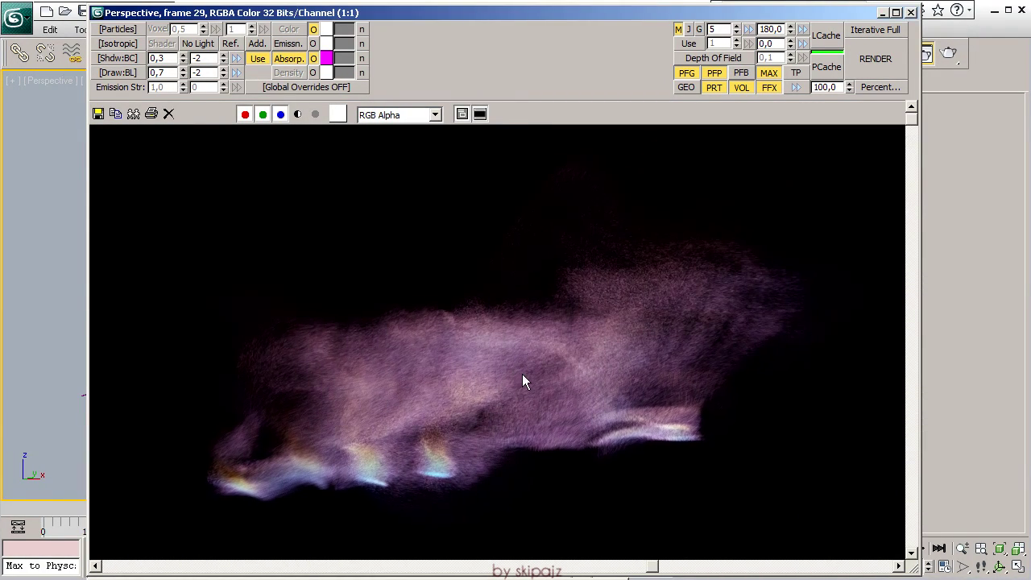
click(224, 70)
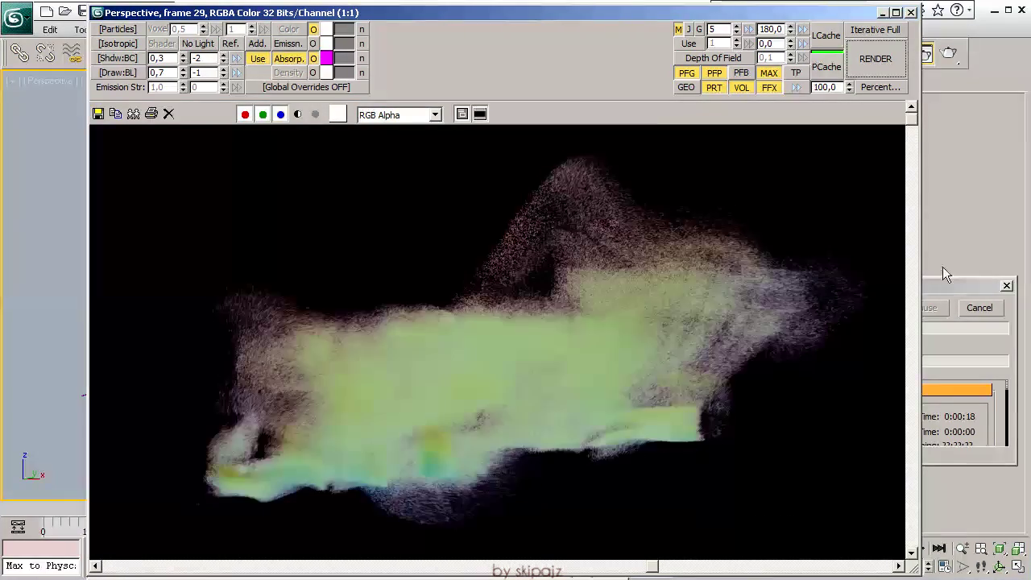
click(224, 76)
click(224, 76)
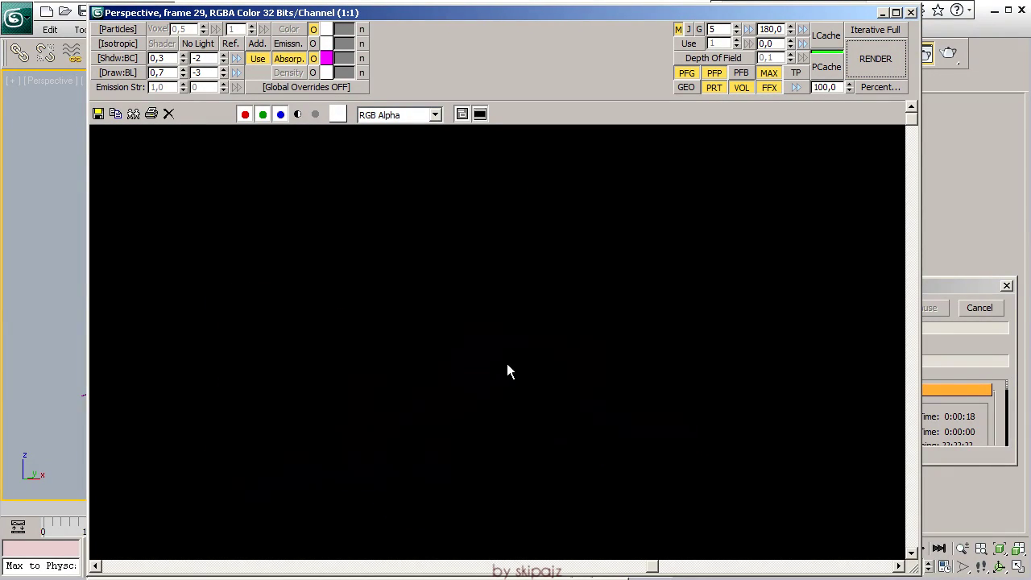
click(224, 69)
text(0,4)
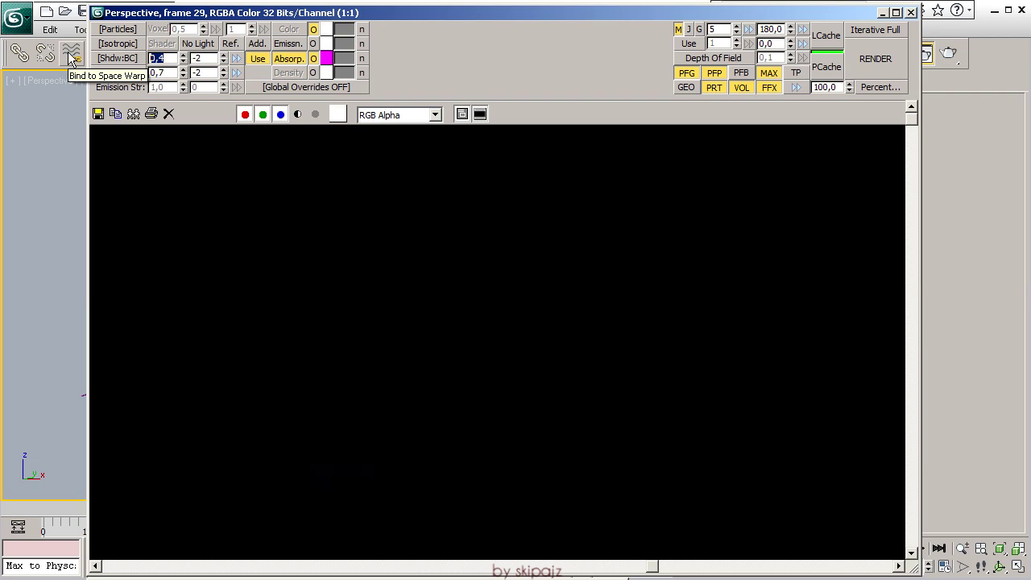
text(1)
key(Return)
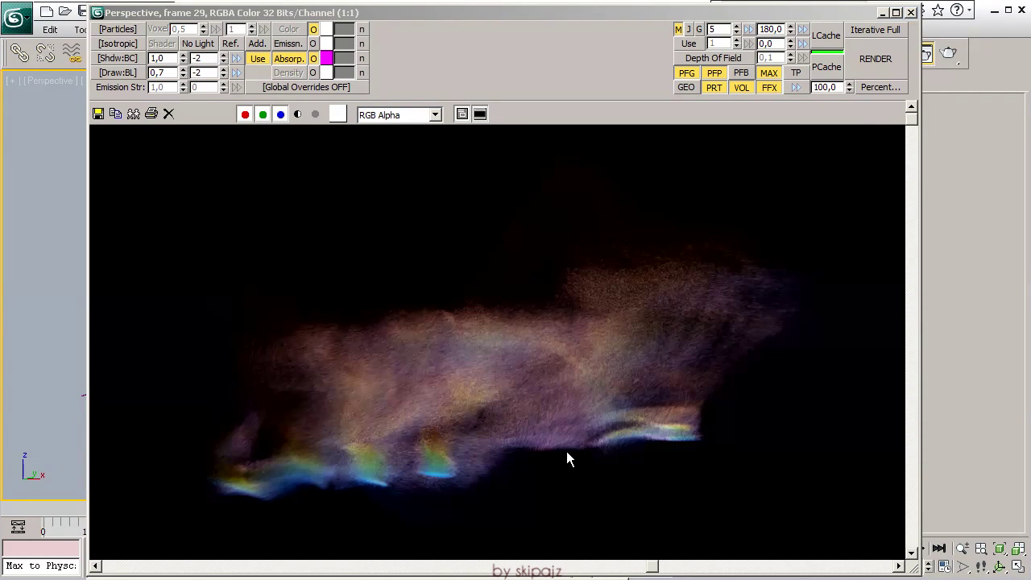
Re-render, then switch off additive shading and enable emission
click(872, 58)
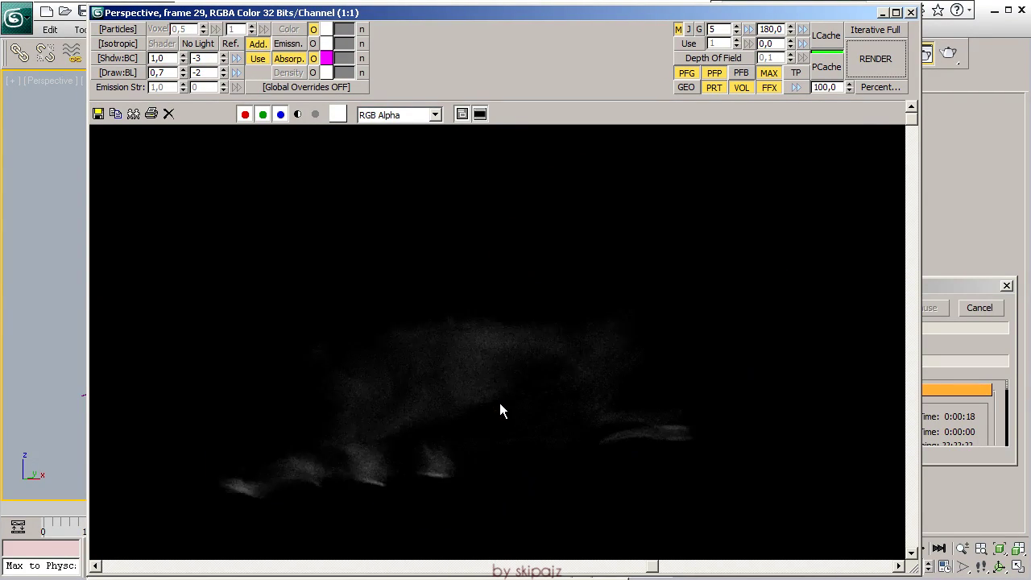
click(257, 43)
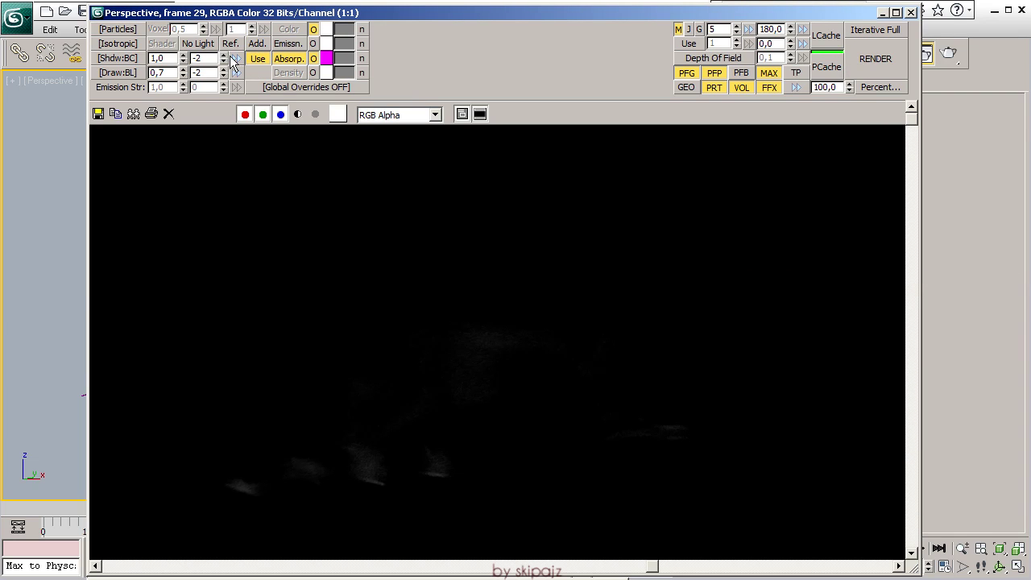
click(313, 44)
key(Escape)
Enable particle emission with a saturated emission colour and render the frame
click(288, 44)
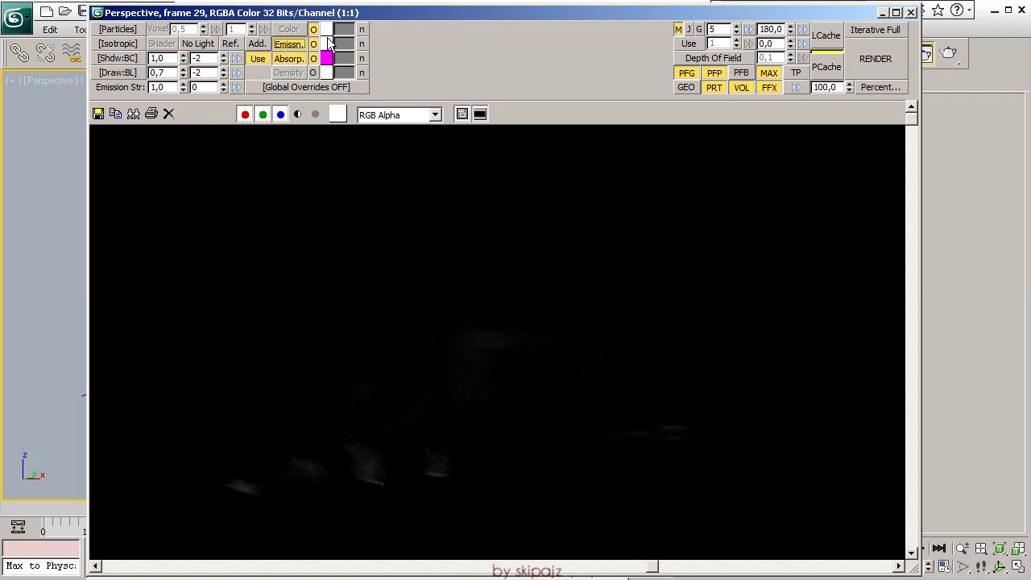
click(327, 44)
click(297, 58)
key(Escape)
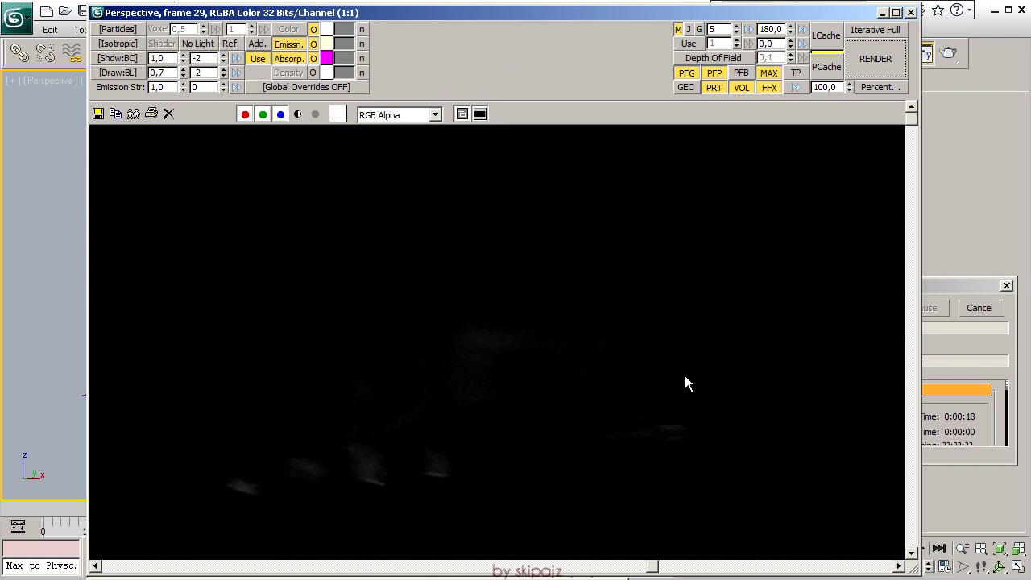
click(955, 323)
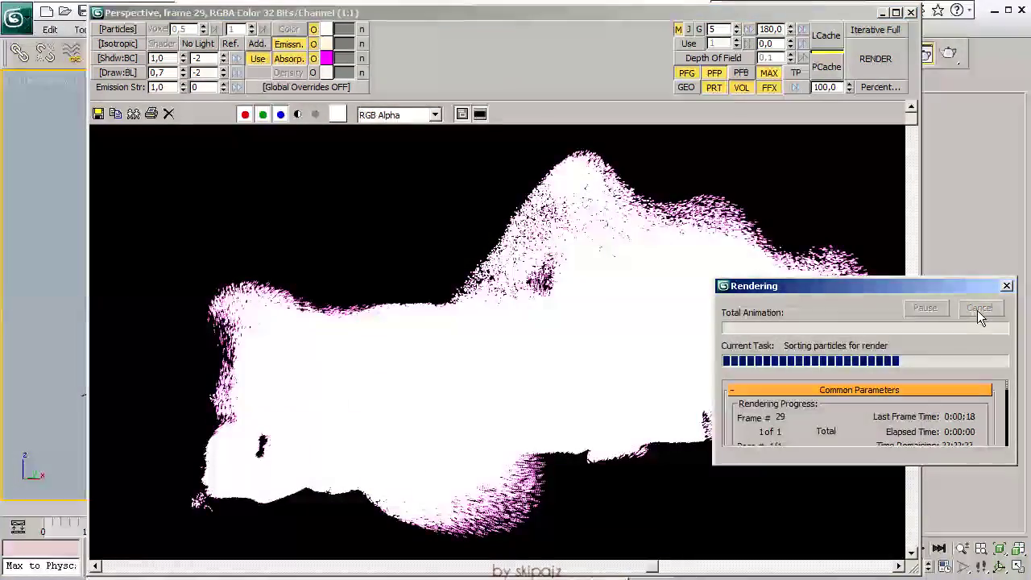
Darken the emission colour to dark brown and re-render frame 29
click(327, 45)
drag(383, 71, 288, 71)
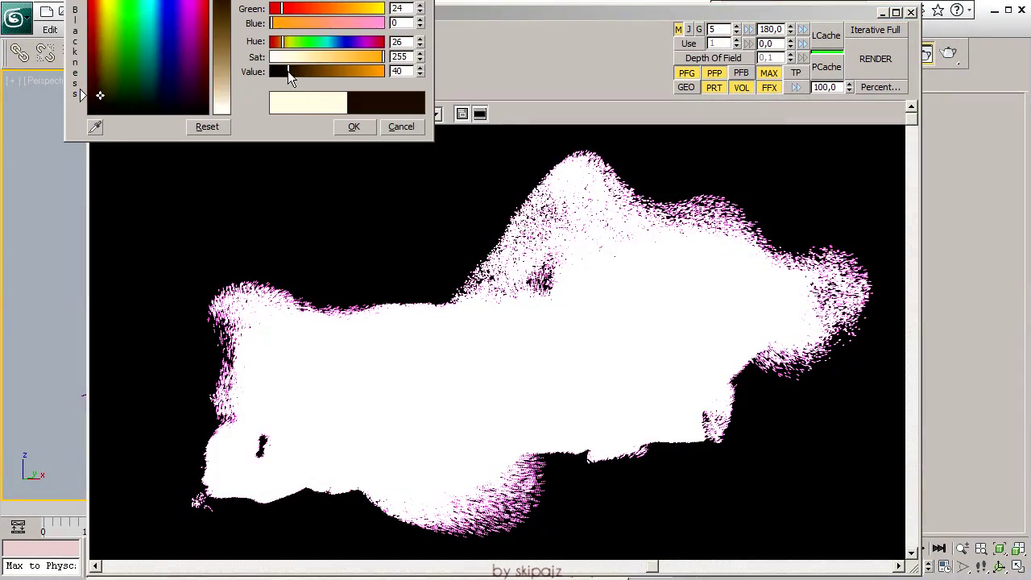
click(354, 127)
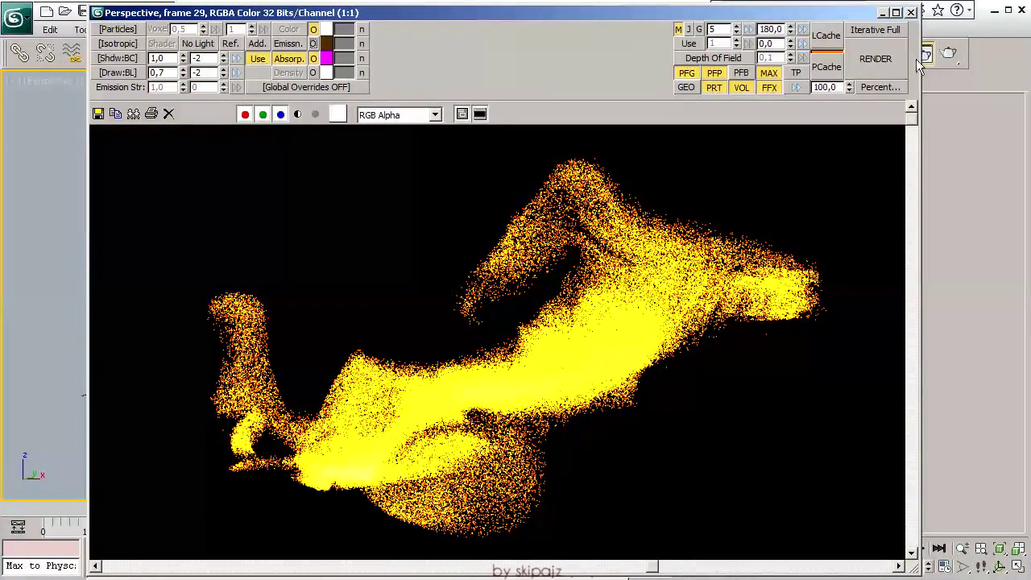
click(887, 62)
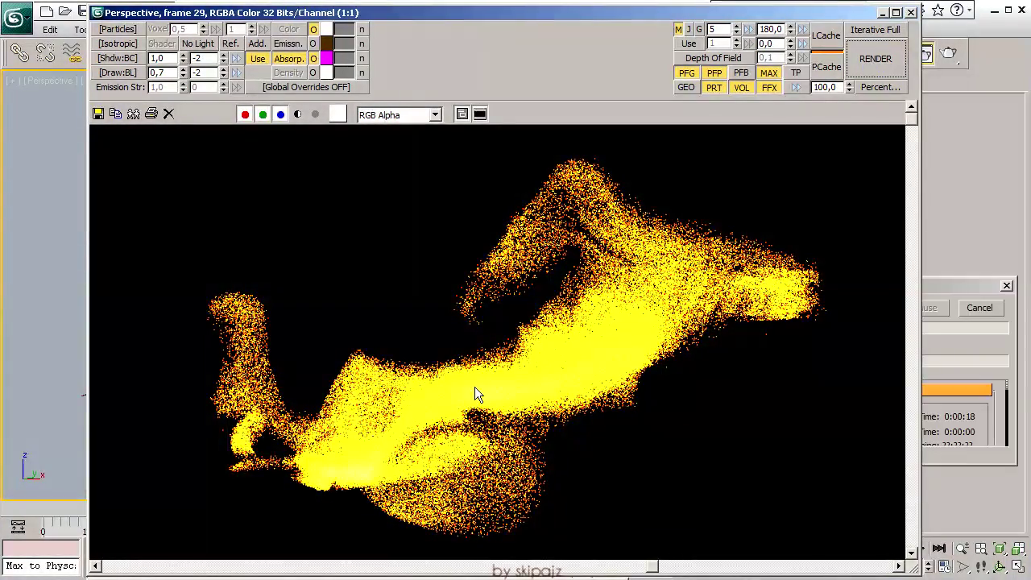
click(986, 349)
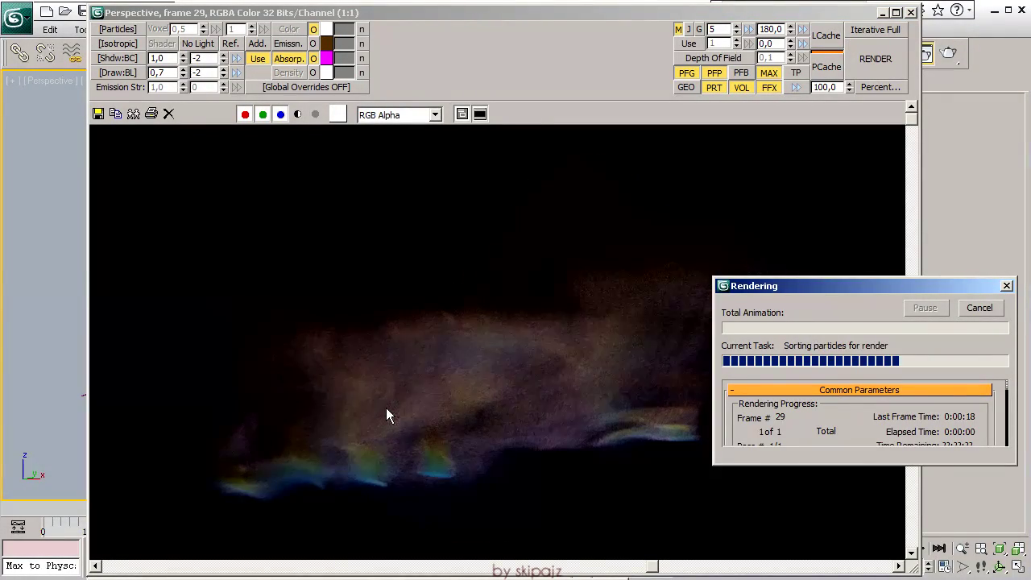
Render frame 29 with a cyan absorption colour, then with green
click(554, 433)
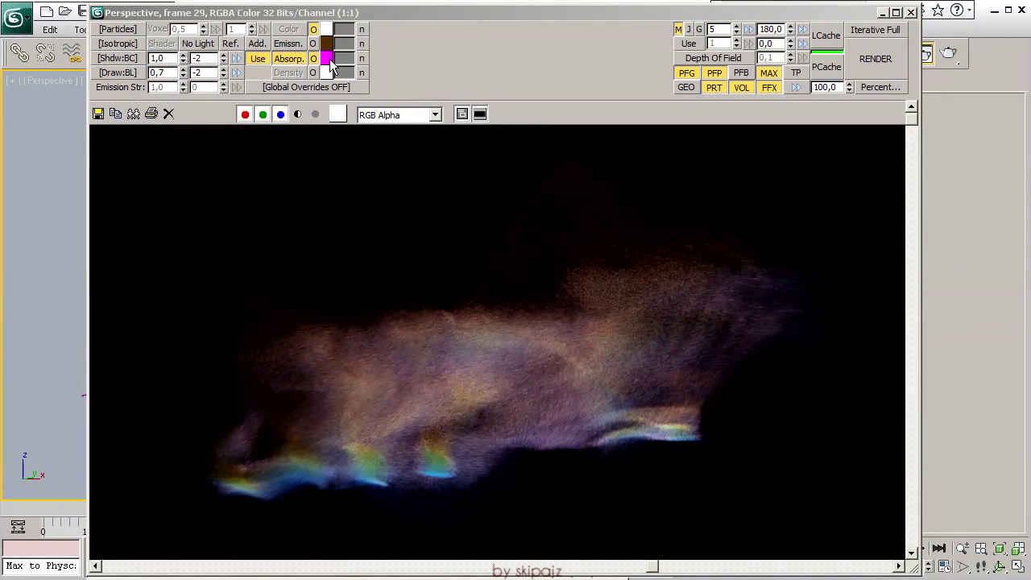
click(326, 58)
click(357, 124)
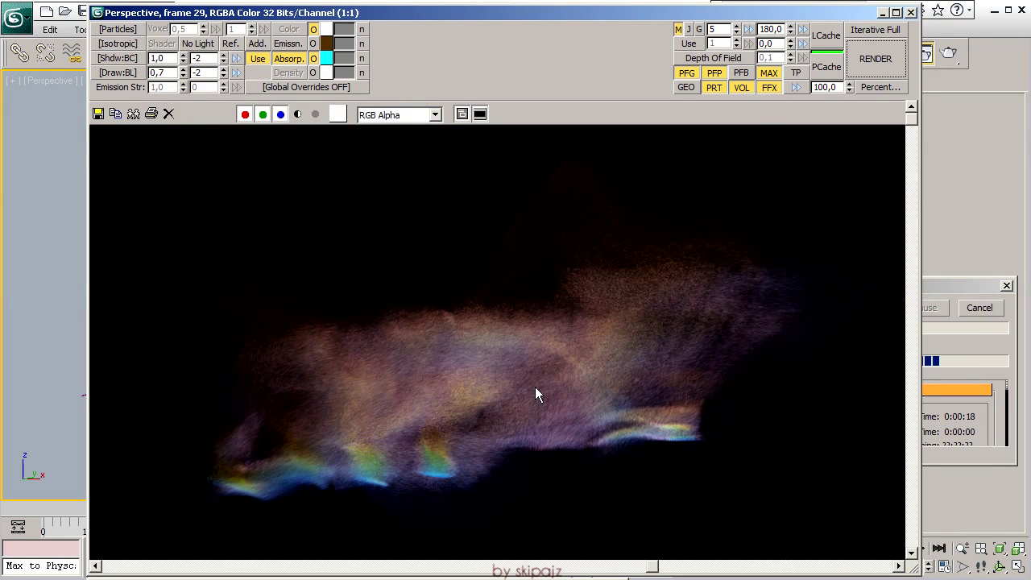
key(shift+q)
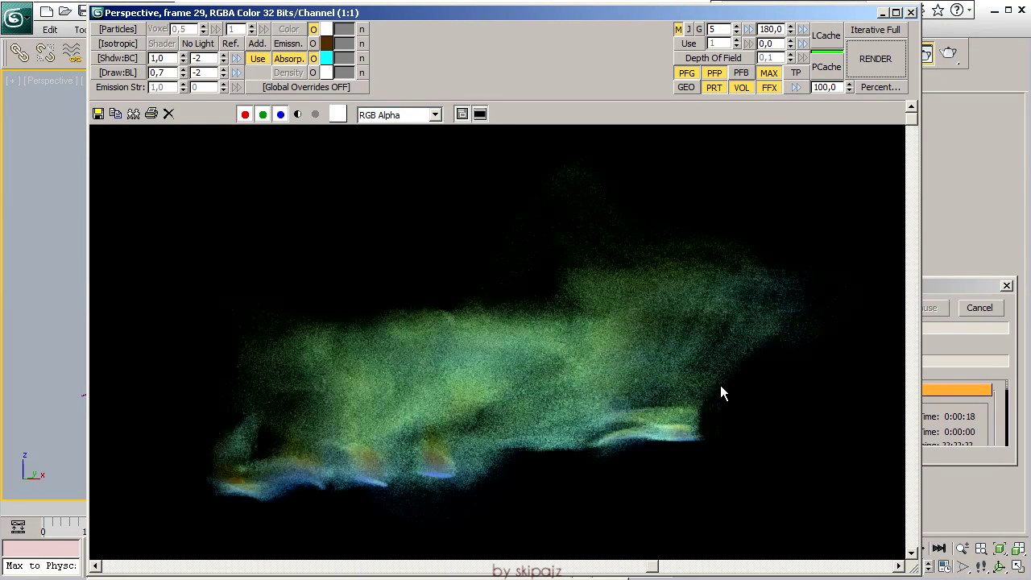
click(327, 58)
click(368, 127)
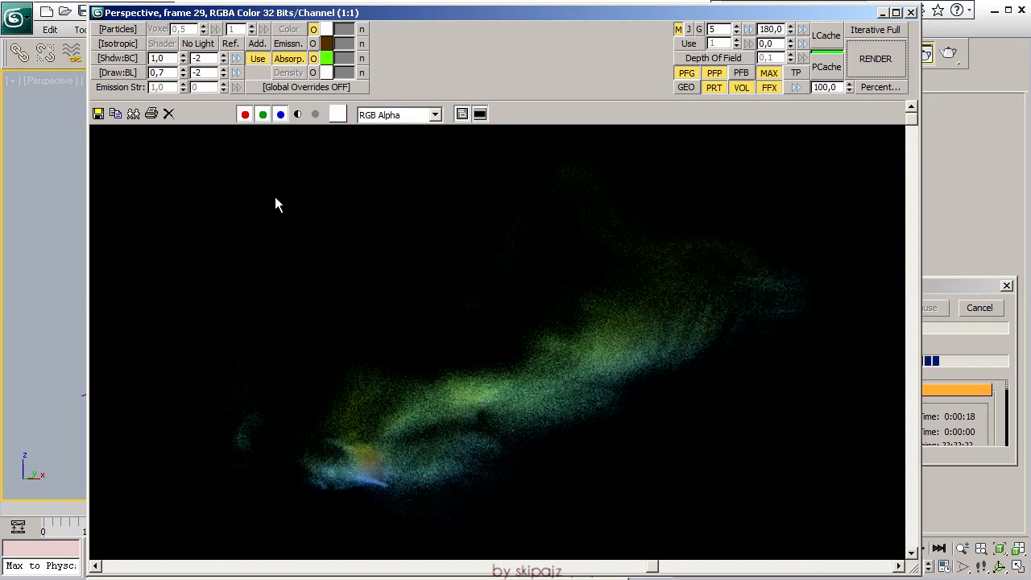
key(shift+q)
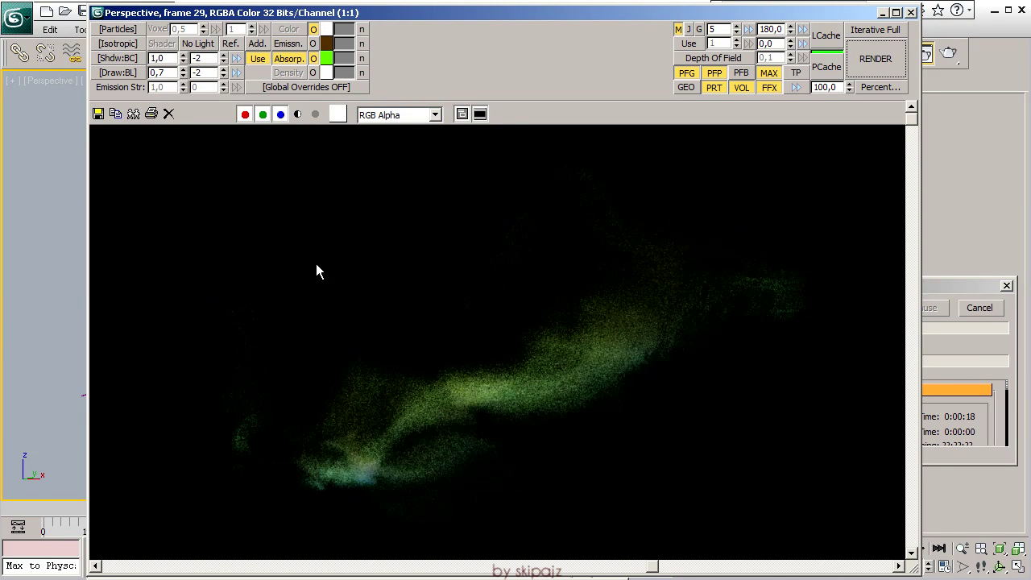
Render with an orange absorption colour, then switch back to magenta and render again
click(326, 58)
click(355, 127)
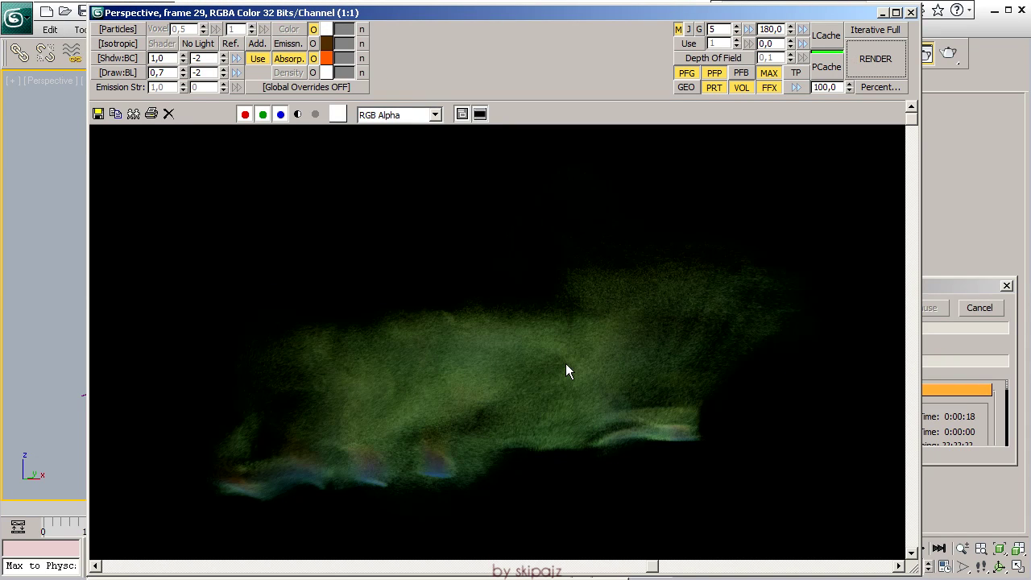
key(shift+q)
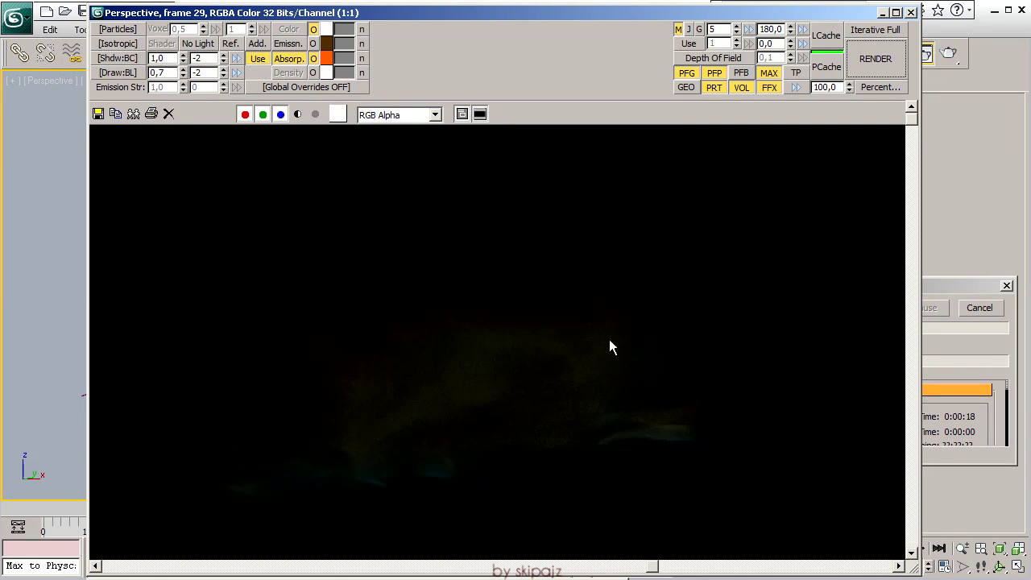
click(978, 307)
click(326, 58)
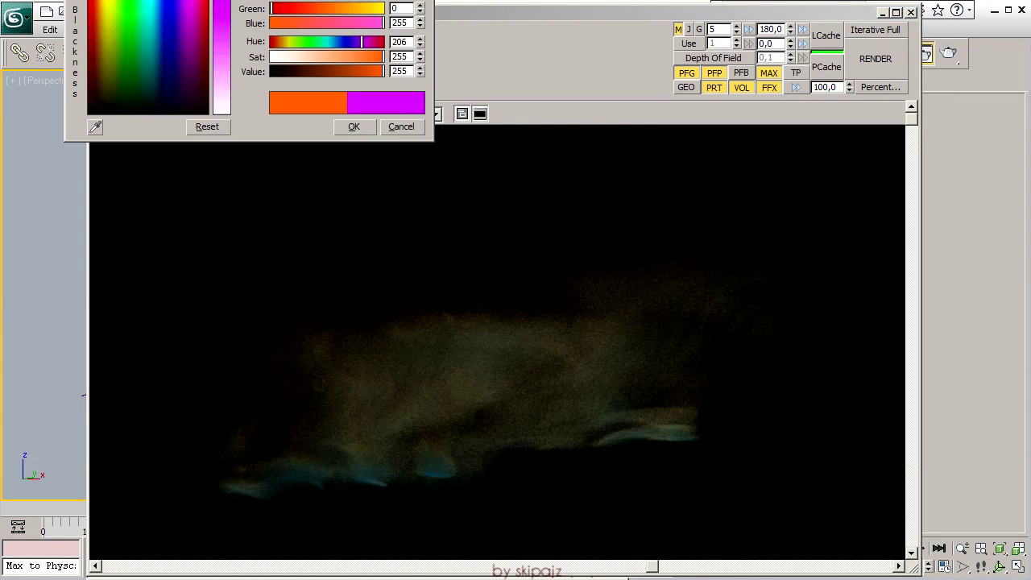
click(355, 128)
click(897, 60)
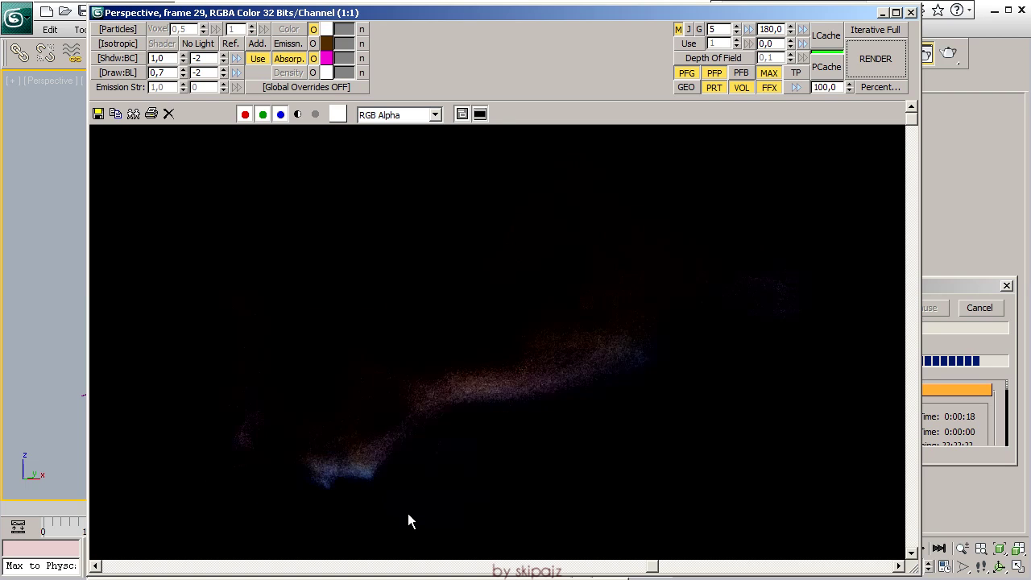
Close the rendered frame window and move the time slider to frame 17
middle_drag(403, 368, 383, 339)
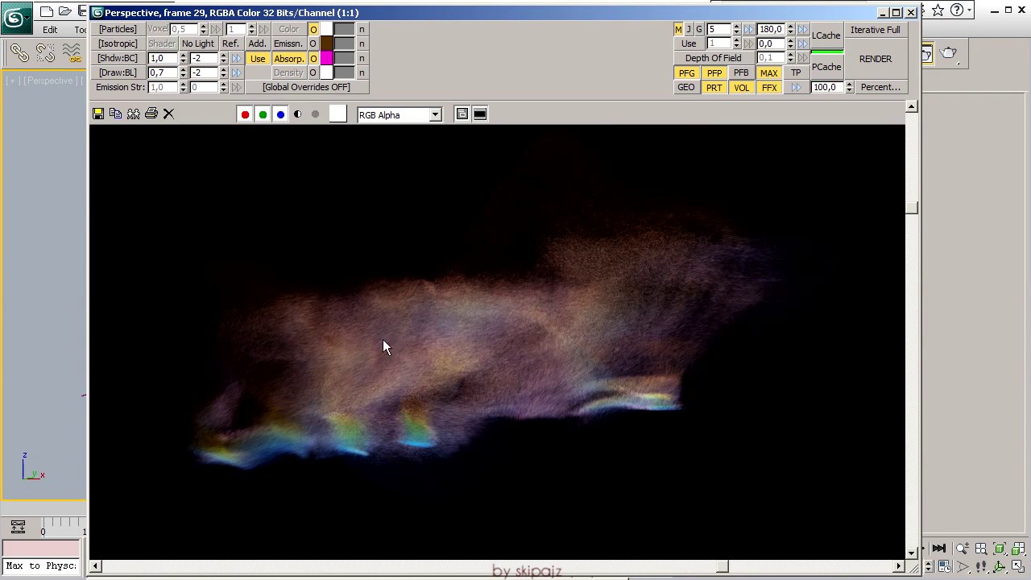
click(911, 13)
mouse_move(138, 516)
mouse_down()
mouse_move(24, 509)
mouse_move(379, 509)
mouse_move(77, 508)
mouse_move(90, 509)
mouse_up()
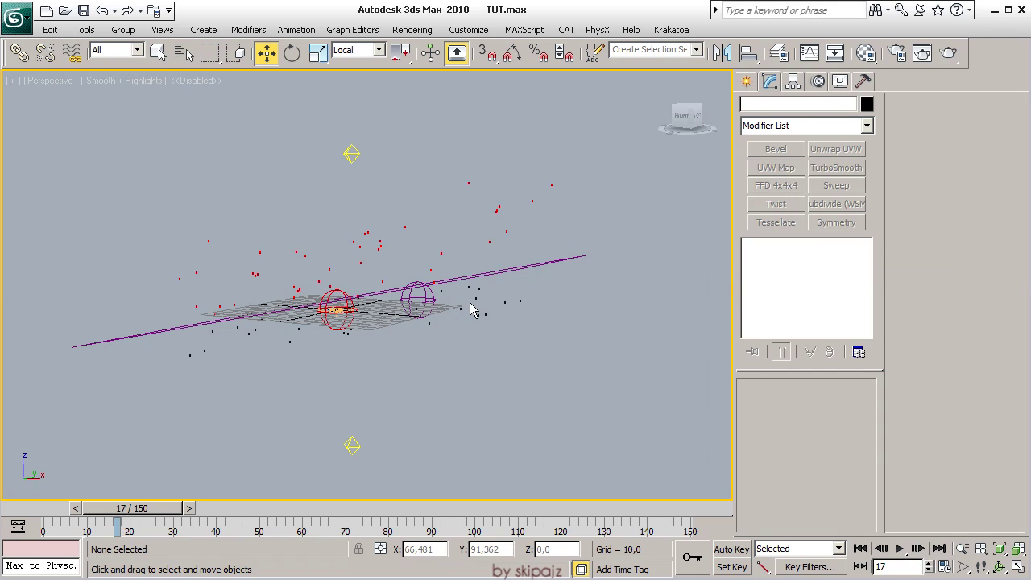
Render frame 17, then re-render it with a blue absorption colour
key(shift+q)
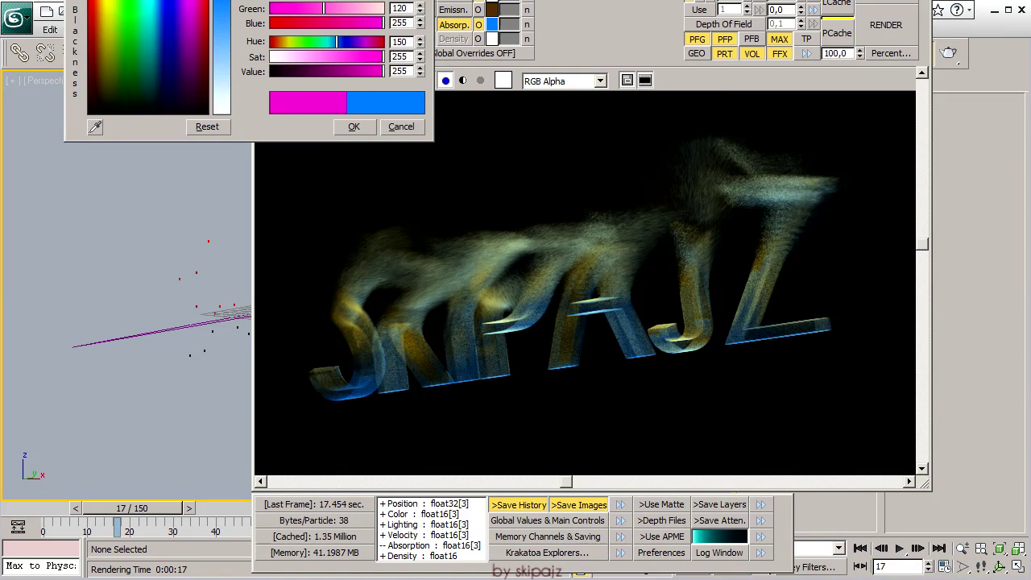
key(Return)
click(952, 355)
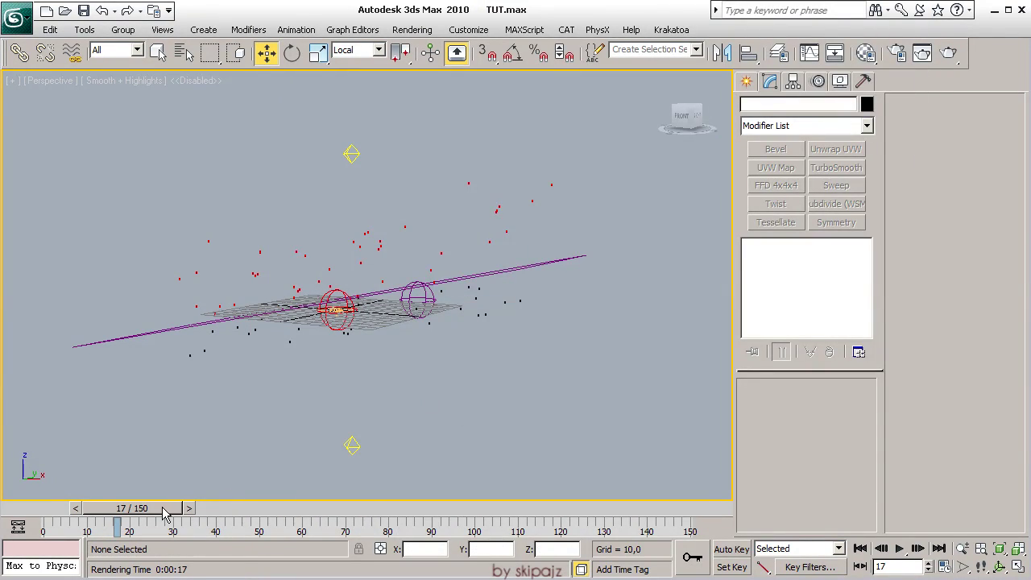
Scrub the timeline and pan the view, then Unhide All to reveal SKIPAJZ and PRESENTS
drag(166, 514, 474, 499)
middle_drag(585, 190, 322, 309)
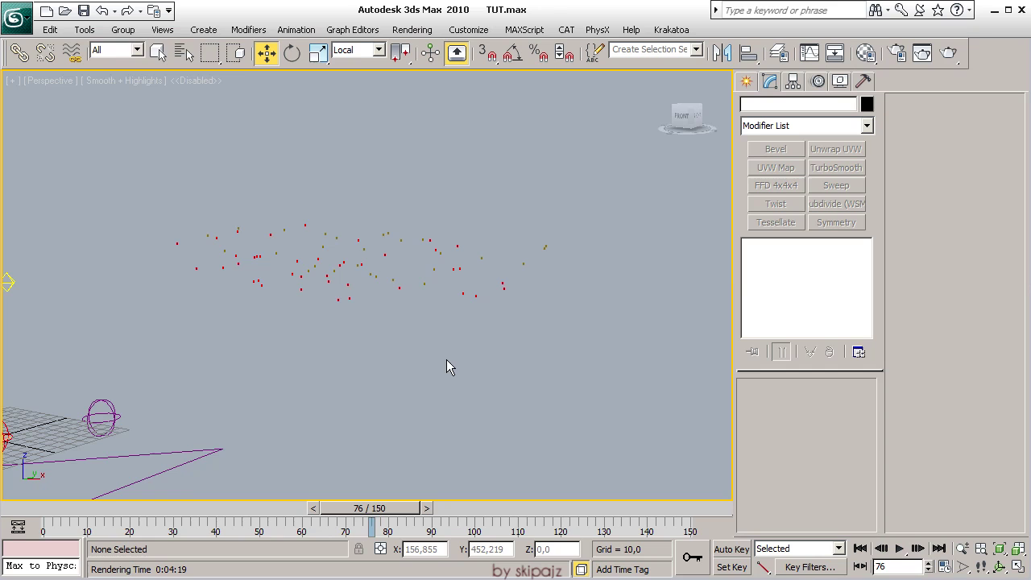
drag(301, 160, 309, 220)
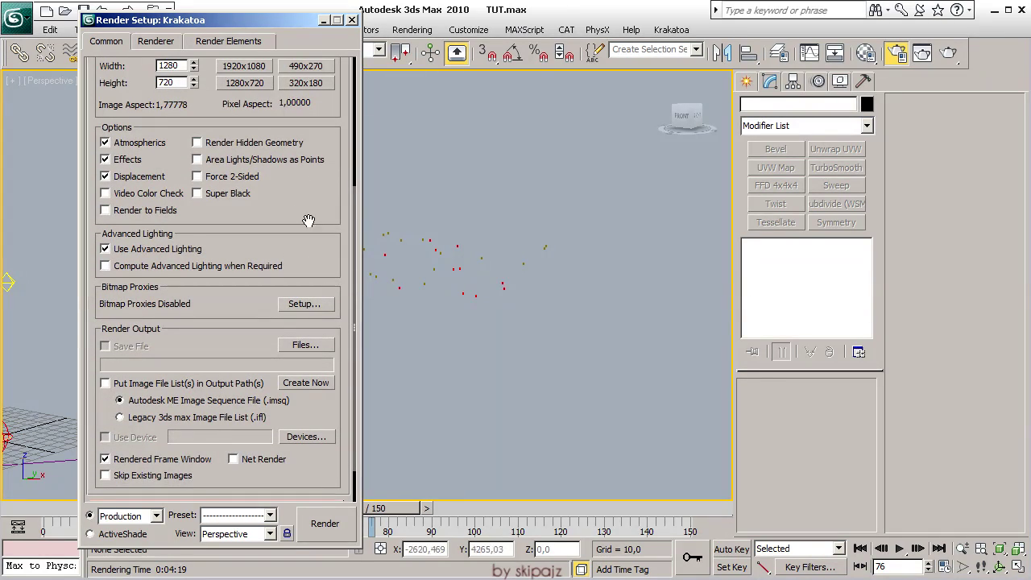
drag(249, 311, 249, 532)
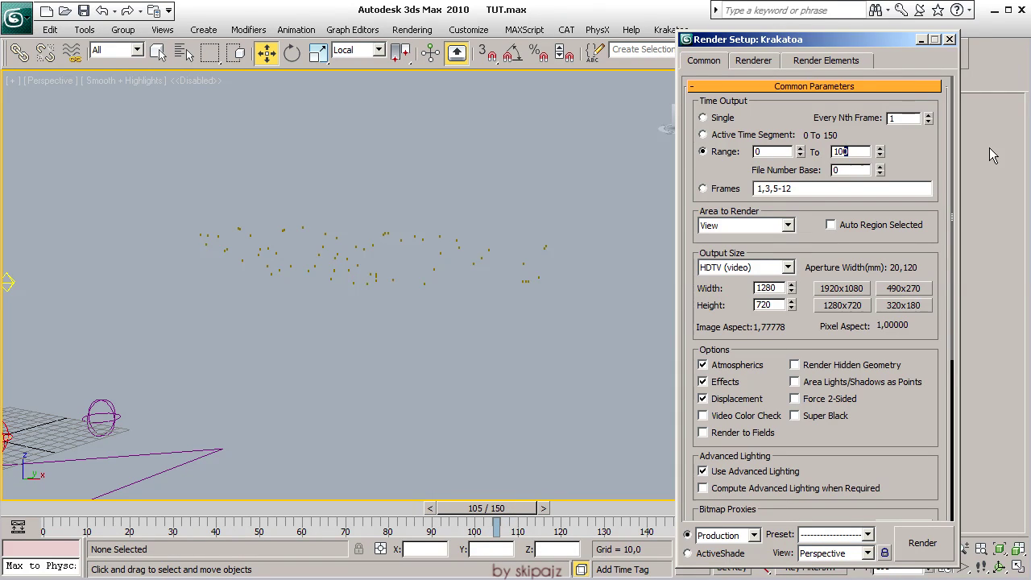
mouse_move(341, 530)
mouse_down()
mouse_move(71, 509)
mouse_move(149, 511)
mouse_up()
right_click(404, 338)
click(435, 269)
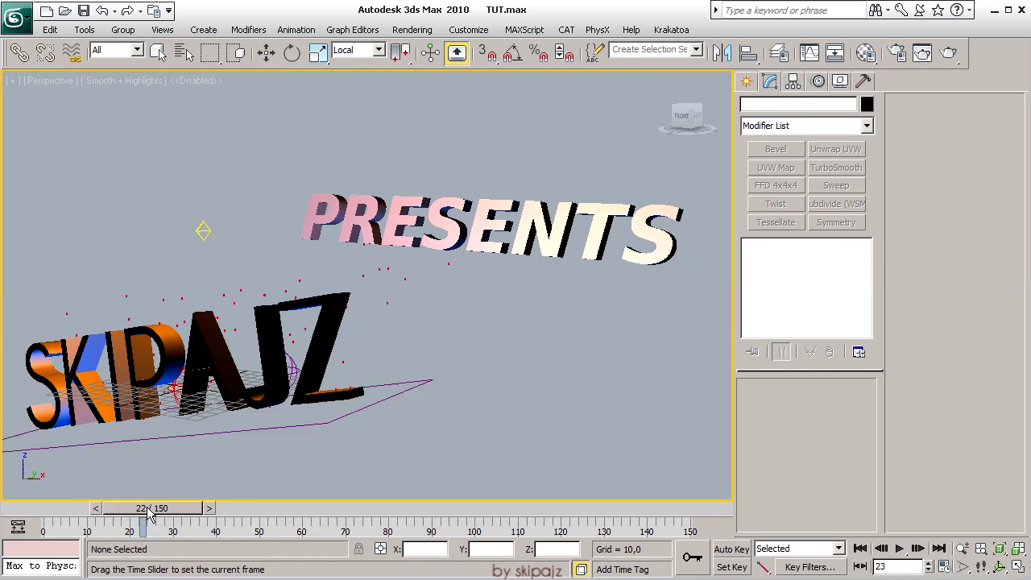
Zoom in on the text, select Camera01, and return to the four-viewport layout
click(963, 549)
drag(350, 379, 350, 396)
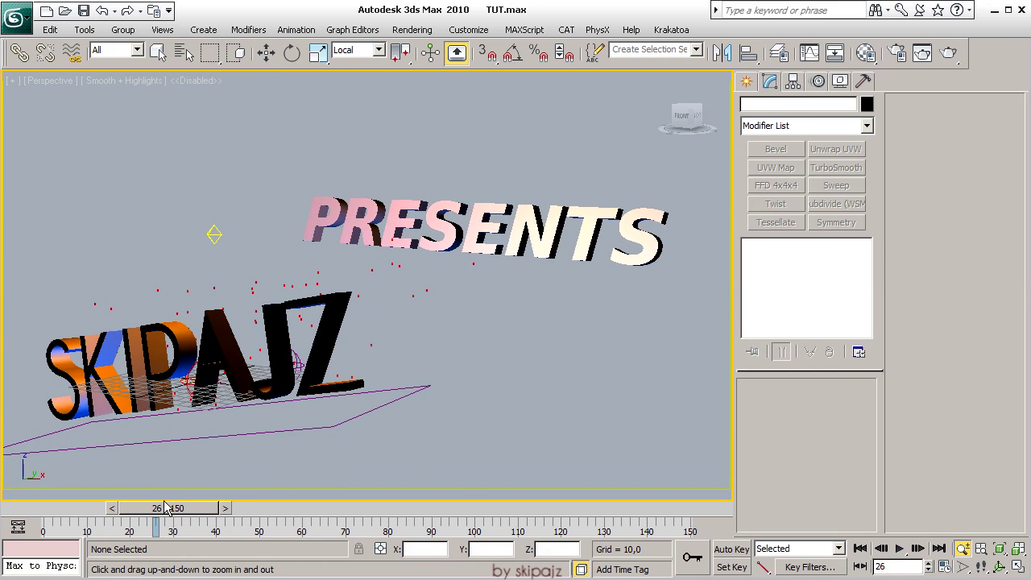
mouse_move(168, 508)
mouse_down()
mouse_move(62, 514)
mouse_move(109, 509)
mouse_up()
key(c)
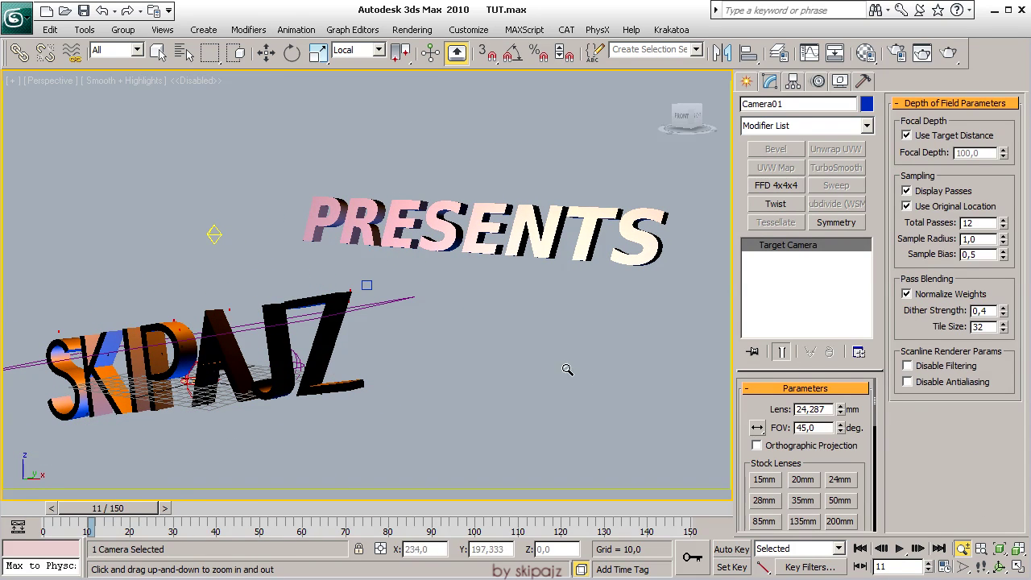
scroll(858, 451, down, 3)
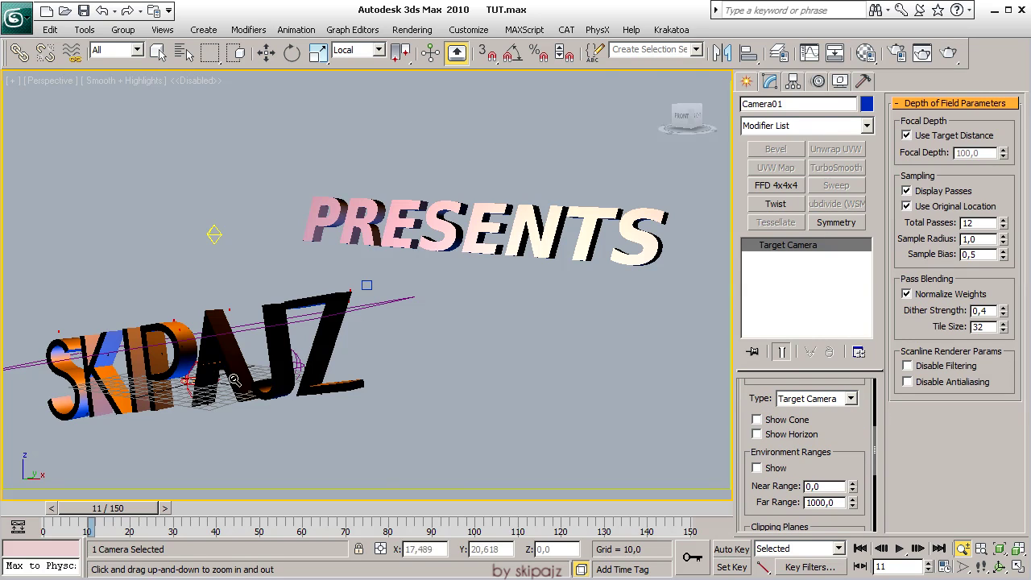
drag(234, 380, 234, 338)
key(w)
key(alt+w)
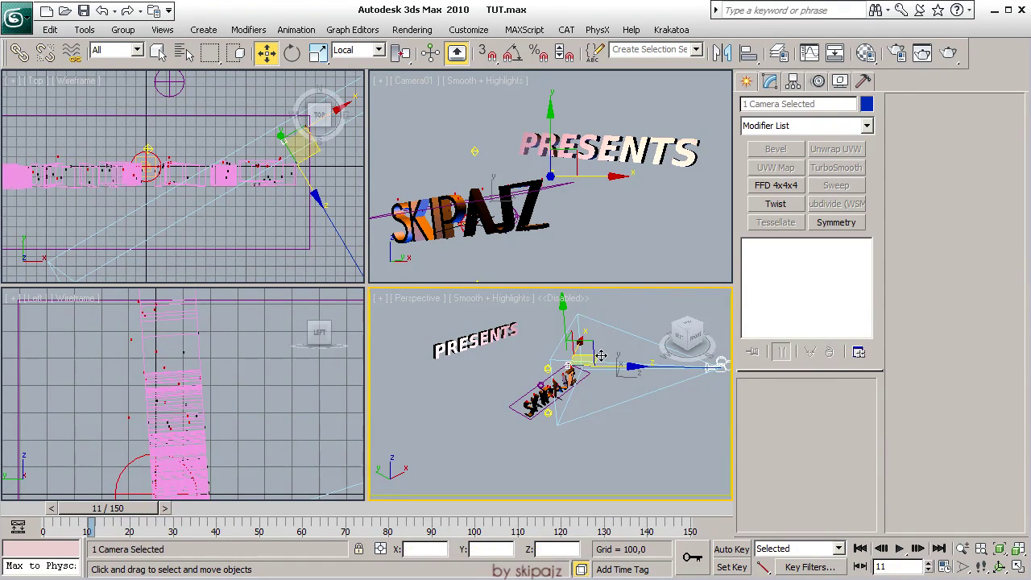
Move Camera01 and its target, lowering then raising the camera, and scrub to check framing
drag(601, 356, 617, 385)
drag(717, 367, 724, 425)
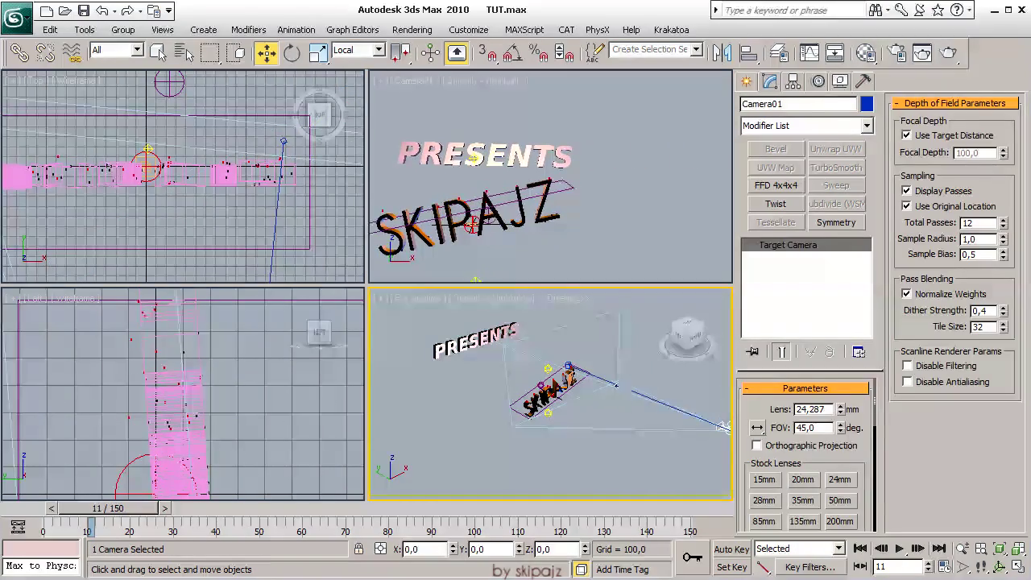
drag(568, 367, 580, 403)
key(e)
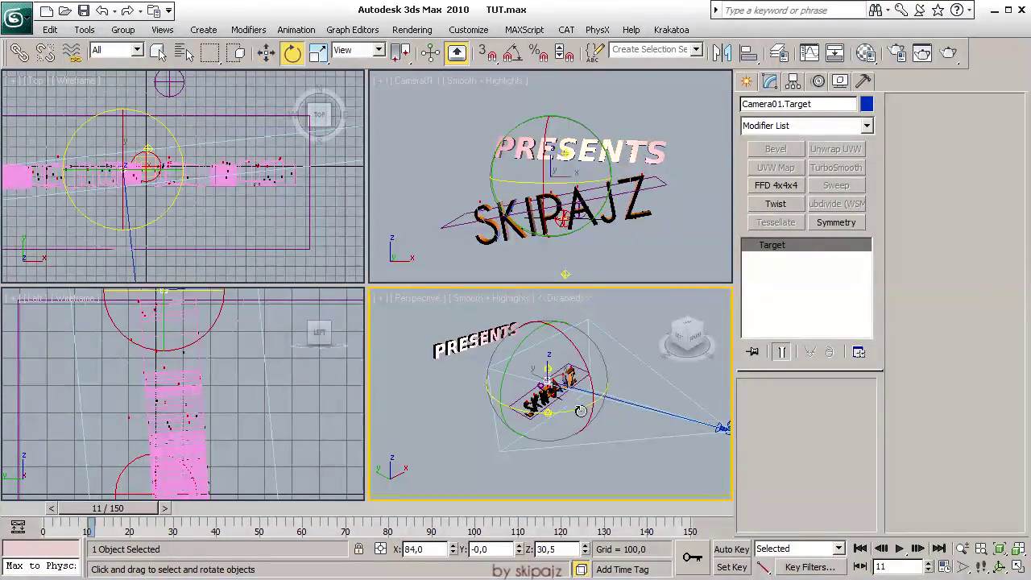
click(722, 427)
key(w)
drag(569, 338, 548, 403)
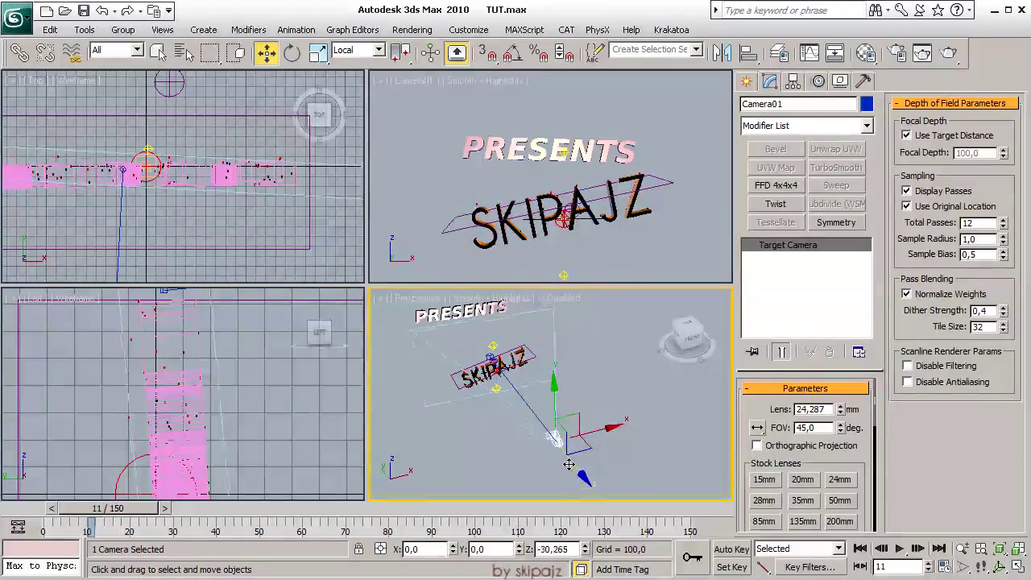
click(492, 347)
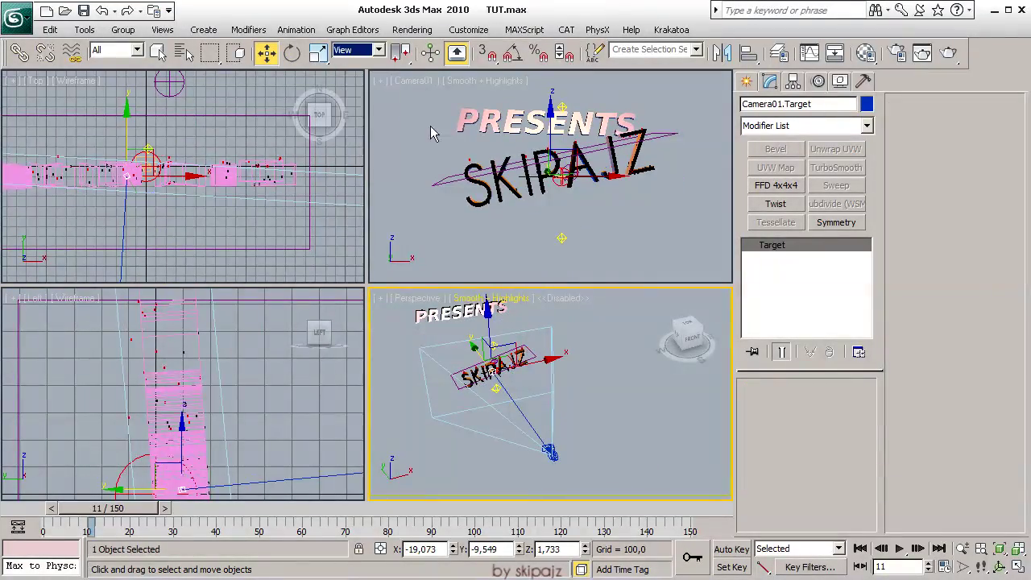
click(547, 425)
drag(551, 414, 551, 396)
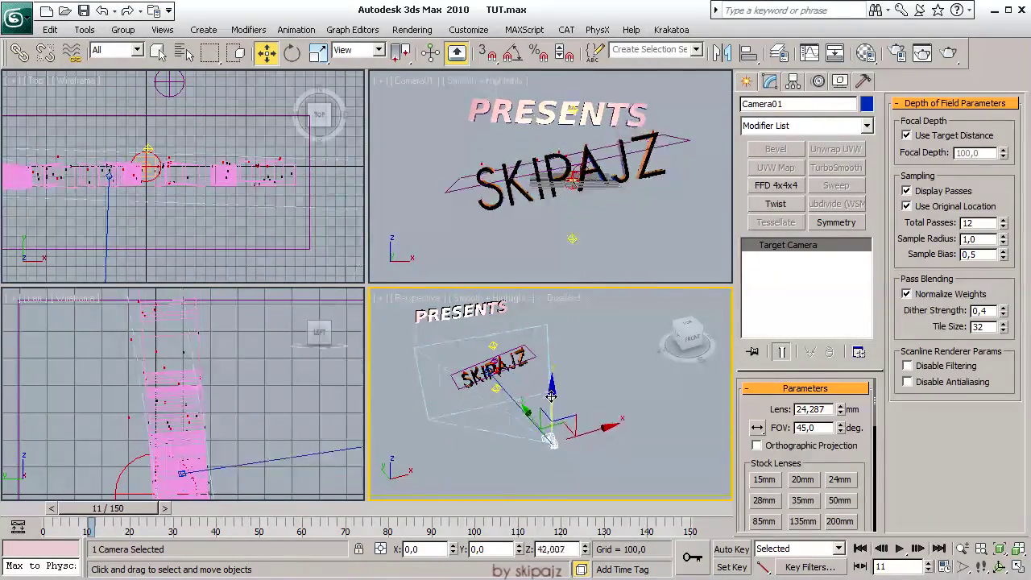
drag(112, 510, 173, 514)
With Auto Key on at a later frame, move Camera01 and its target toward PRESENTS
key(n)
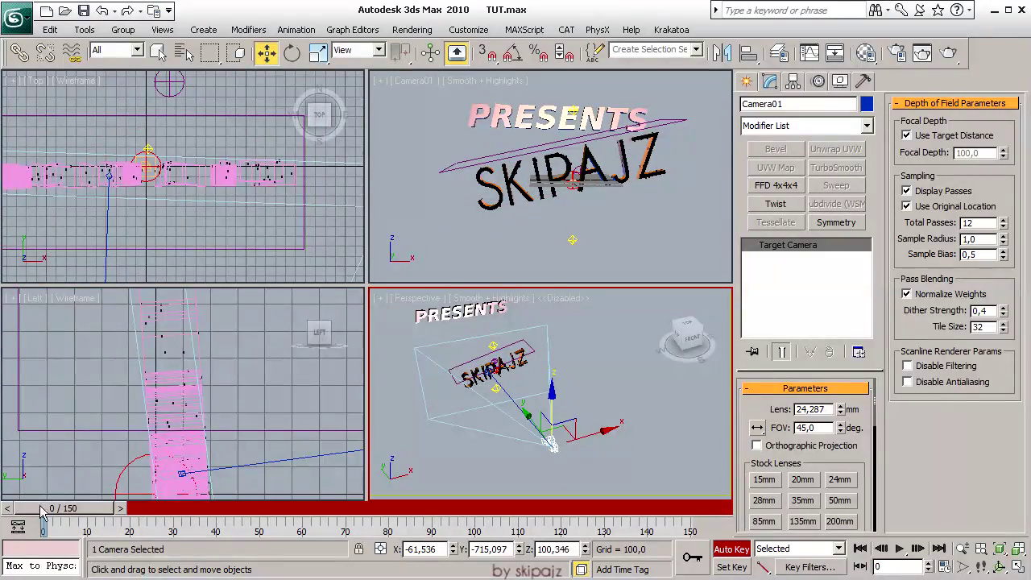
drag(70, 511, 236, 514)
key(w)
drag(551, 443, 620, 385)
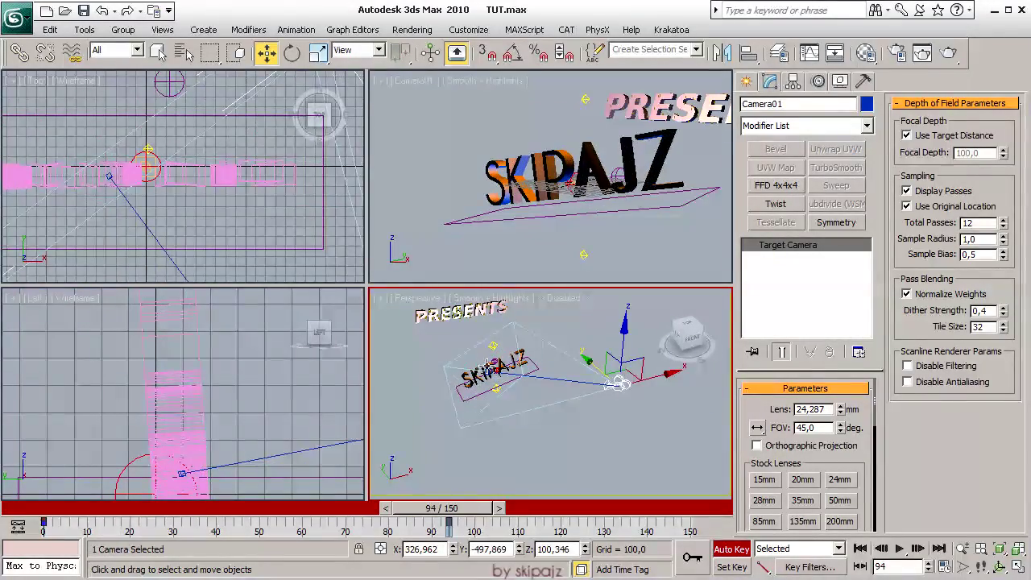
click(493, 369)
click(499, 360)
drag(500, 360, 516, 339)
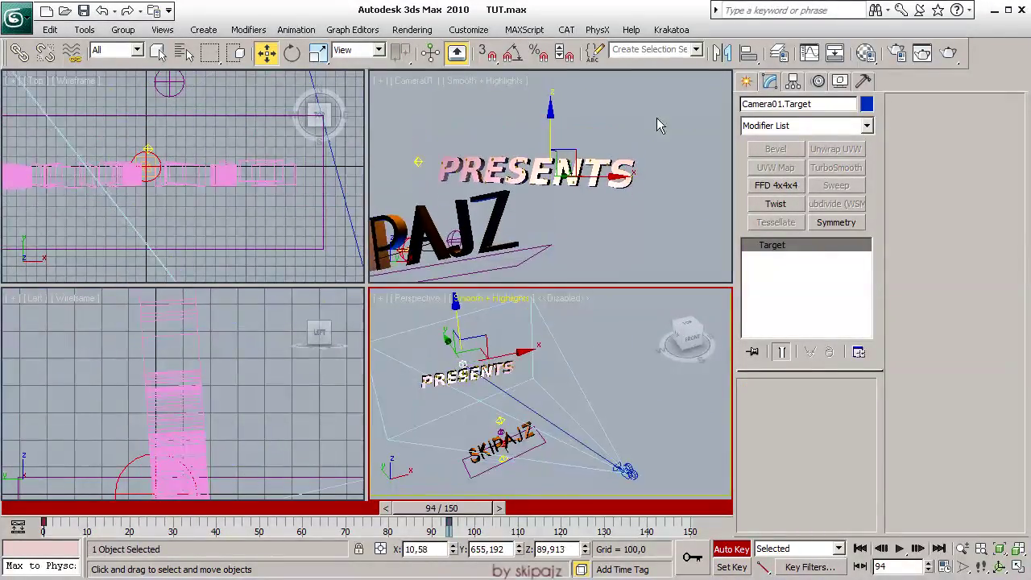
drag(661, 124, 593, 173)
click(626, 471)
drag(626, 471, 604, 427)
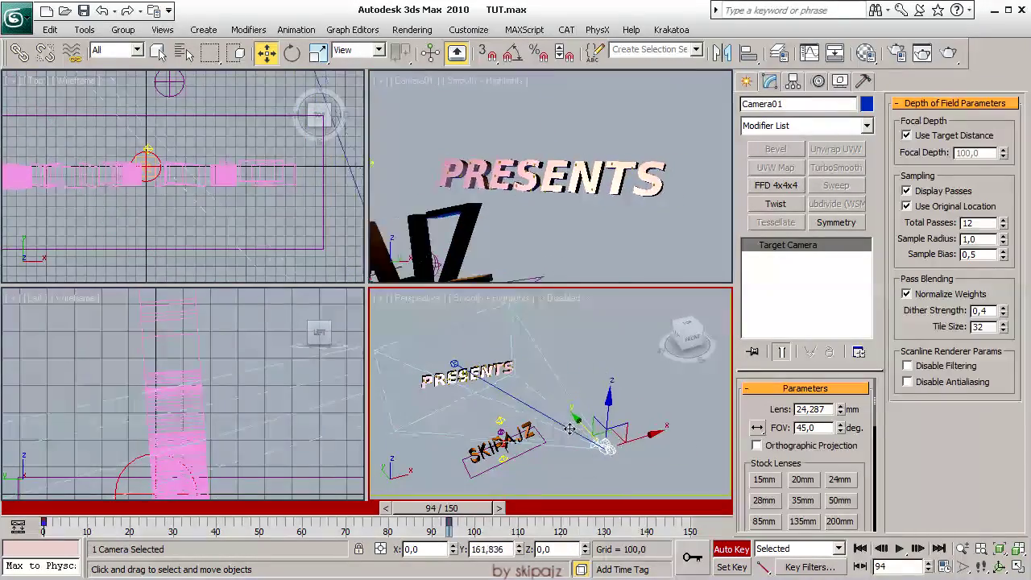
mouse_move(414, 509)
mouse_down()
mouse_move(40, 506)
mouse_move(145, 498)
mouse_move(346, 508)
mouse_move(64, 473)
mouse_move(95, 508)
mouse_move(81, 512)
mouse_up()
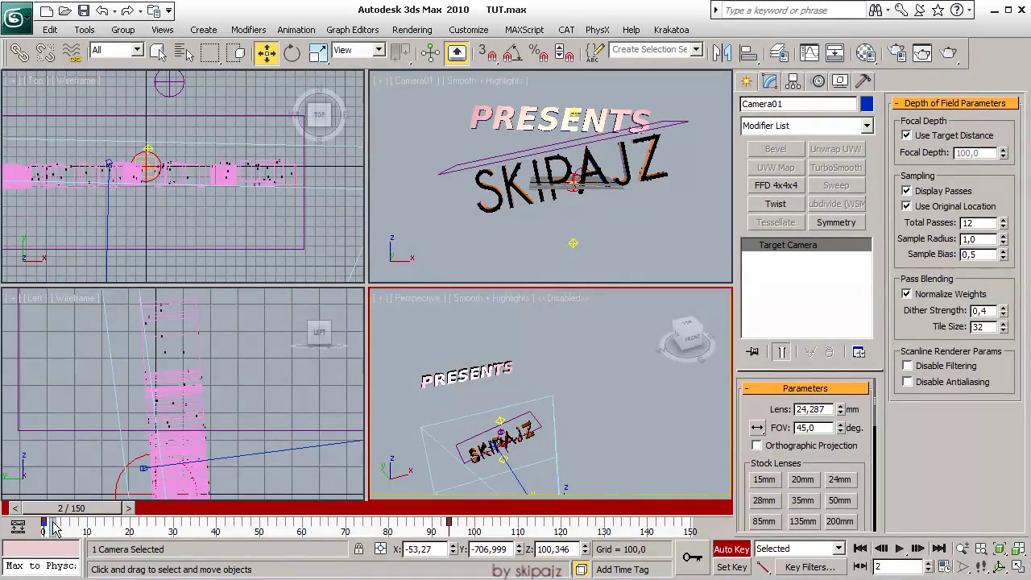
Play back the camera move, shift its keys later, and show the mini curve editor
drag(71, 509, 190, 514)
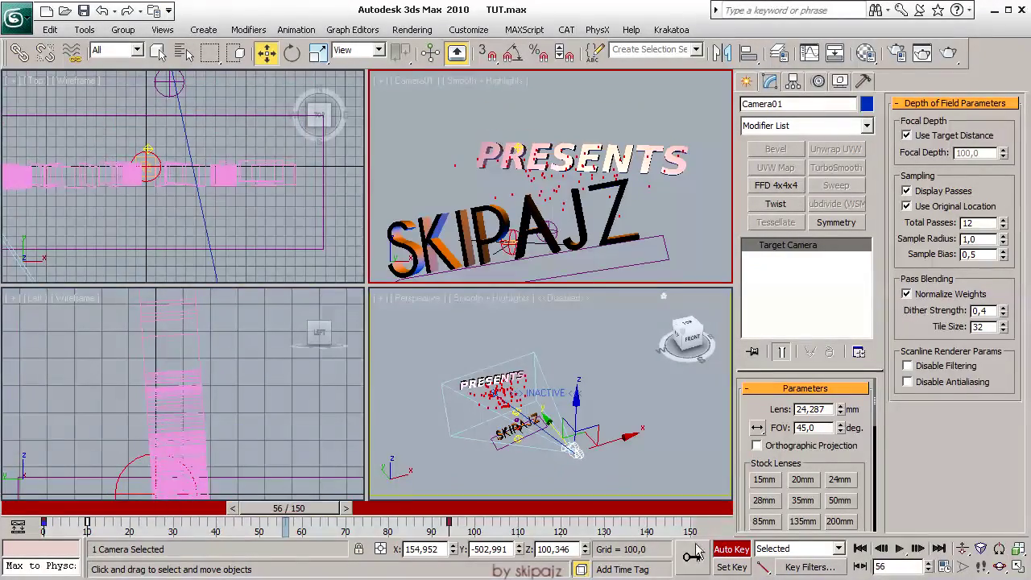
click(901, 548)
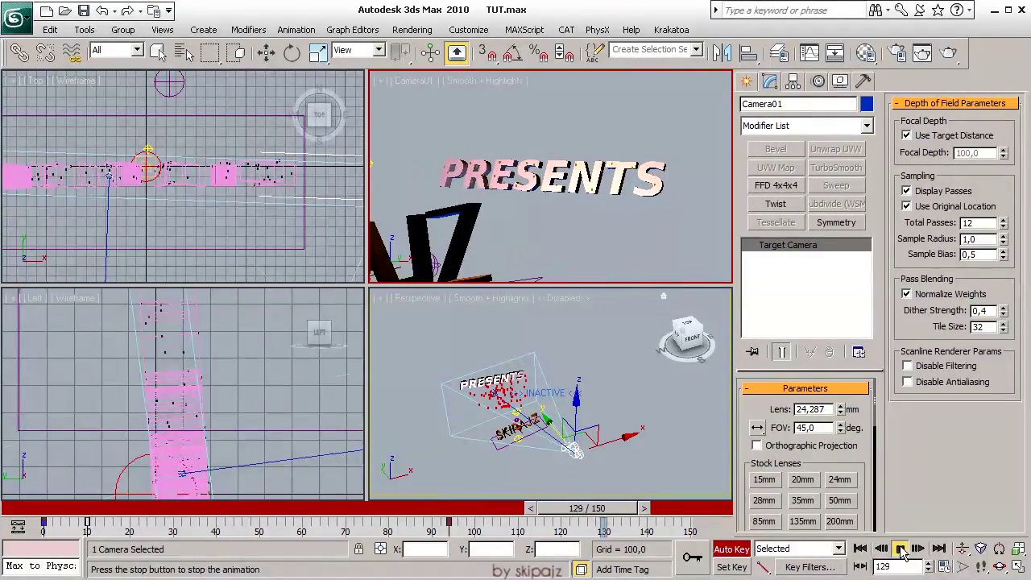
mouse_move(448, 510)
mouse_down()
mouse_move(493, 520)
mouse_move(473, 520)
mouse_up()
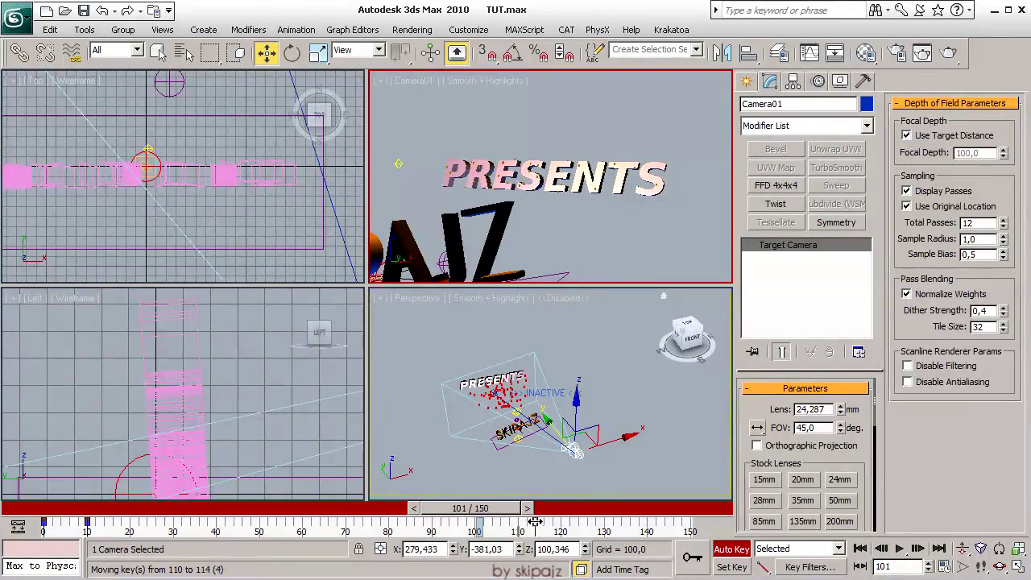
click(25, 533)
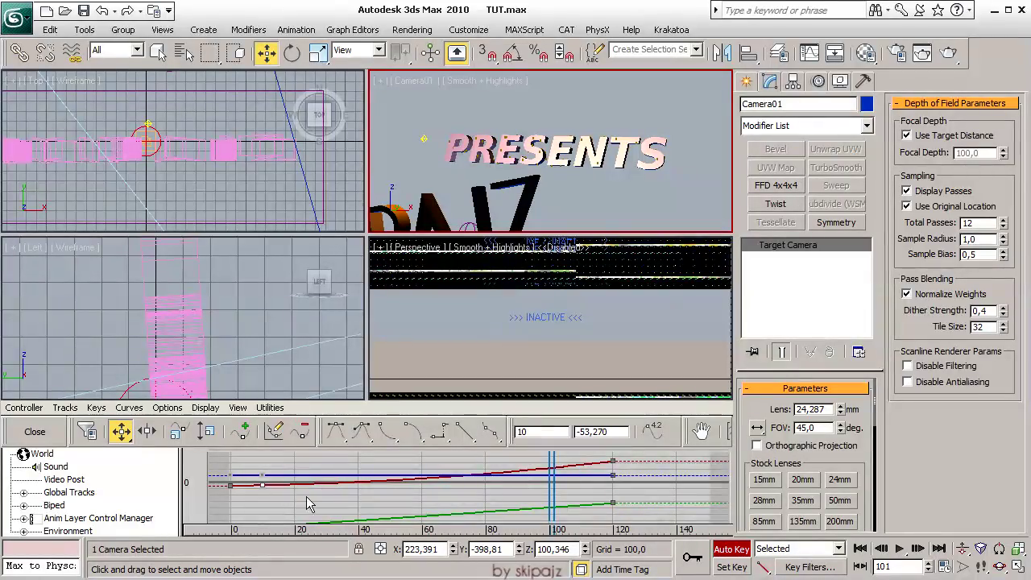
Review Camera01's move by scrubbing and playing the animation and checking its curves
scroll(276, 511, down, 2)
click(35, 431)
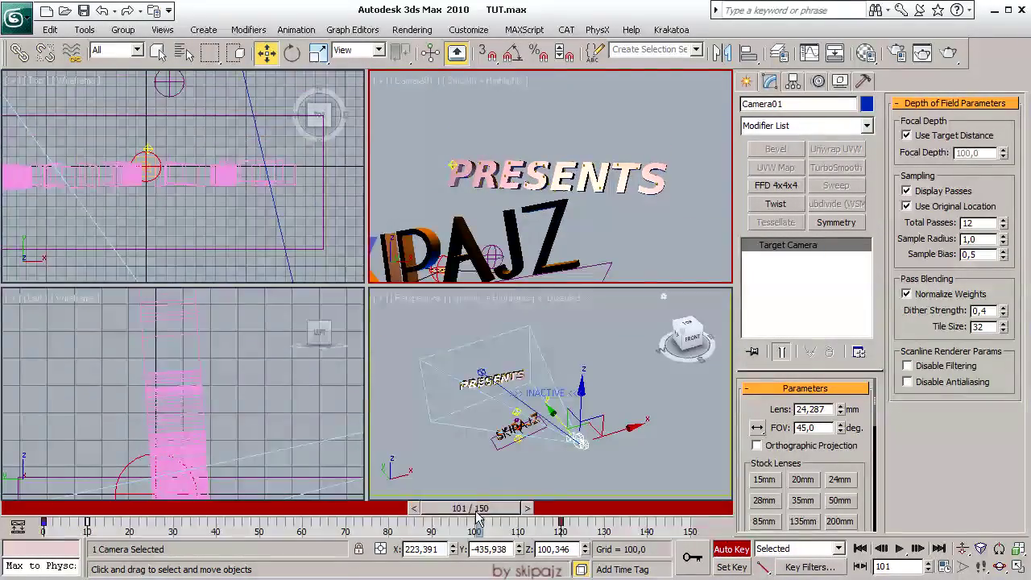
drag(478, 507, 538, 507)
click(900, 548)
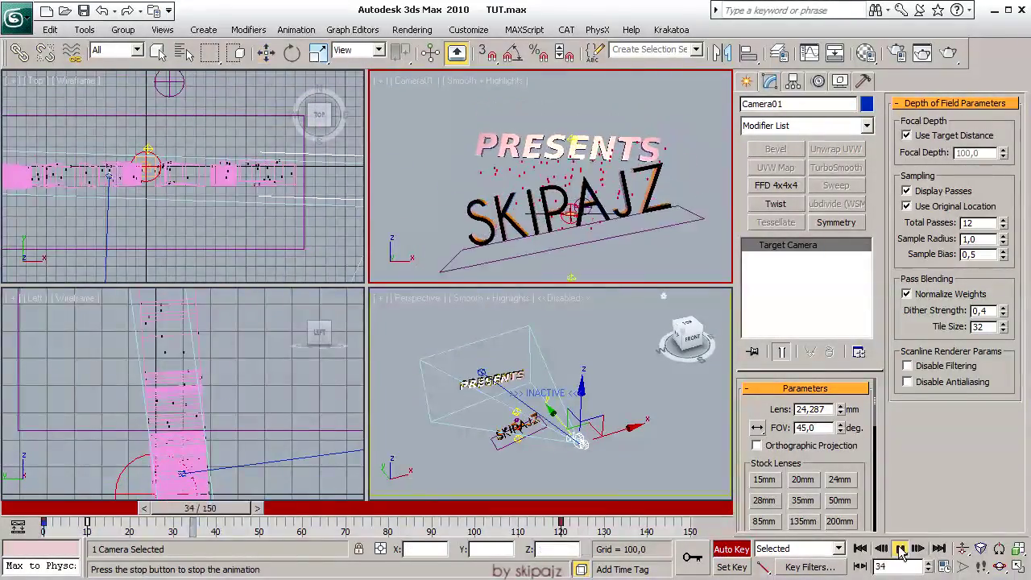
click(900, 549)
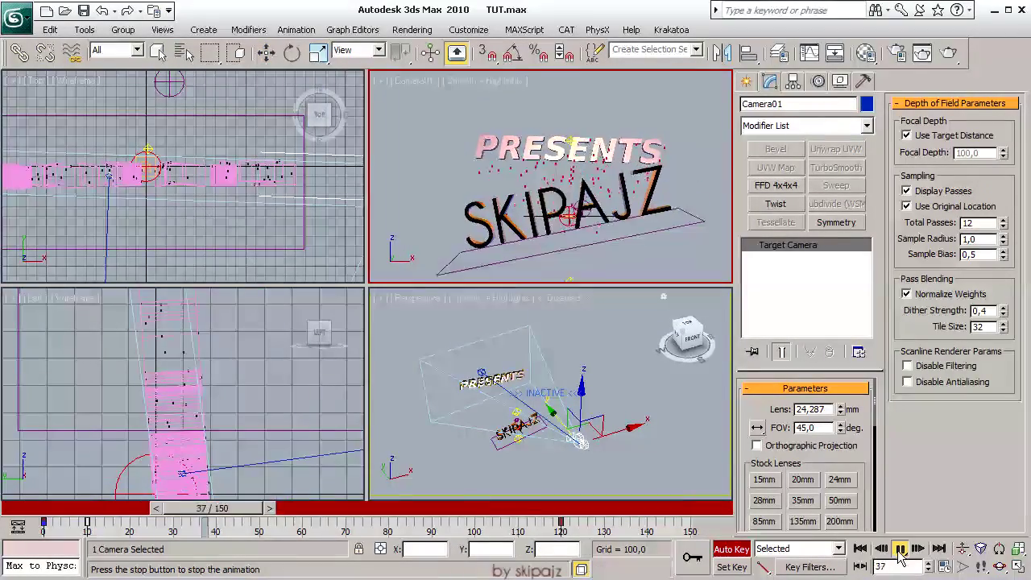
drag(641, 507, 564, 507)
click(16, 527)
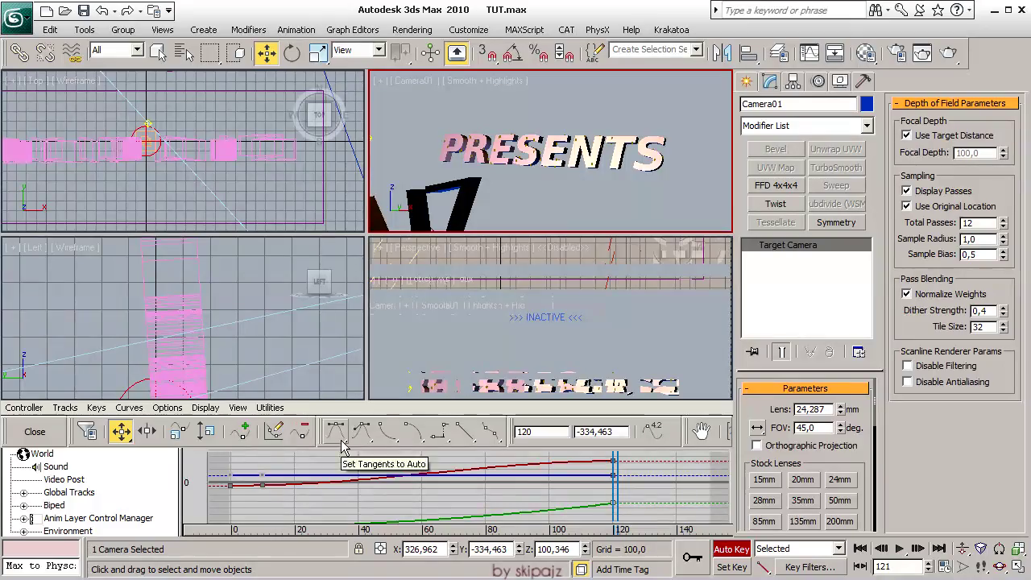
click(35, 431)
mouse_move(564, 508)
mouse_down()
mouse_move(48, 507)
mouse_move(155, 508)
mouse_up()
Inspect the frame-0 camera key in the mini curve editor and replay the animation
click(901, 549)
click(900, 549)
click(16, 527)
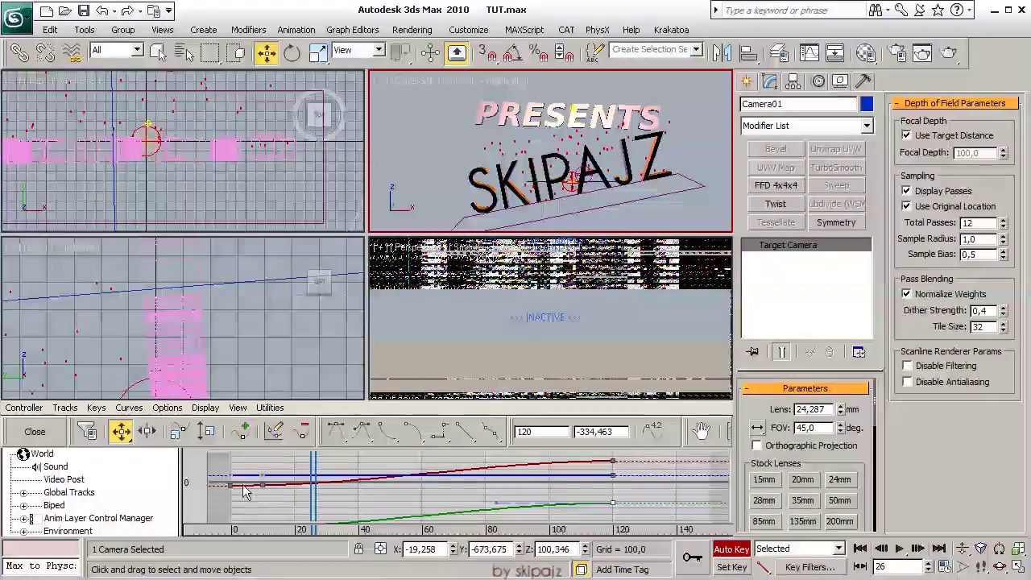
click(232, 486)
middle_drag(271, 518, 285, 496)
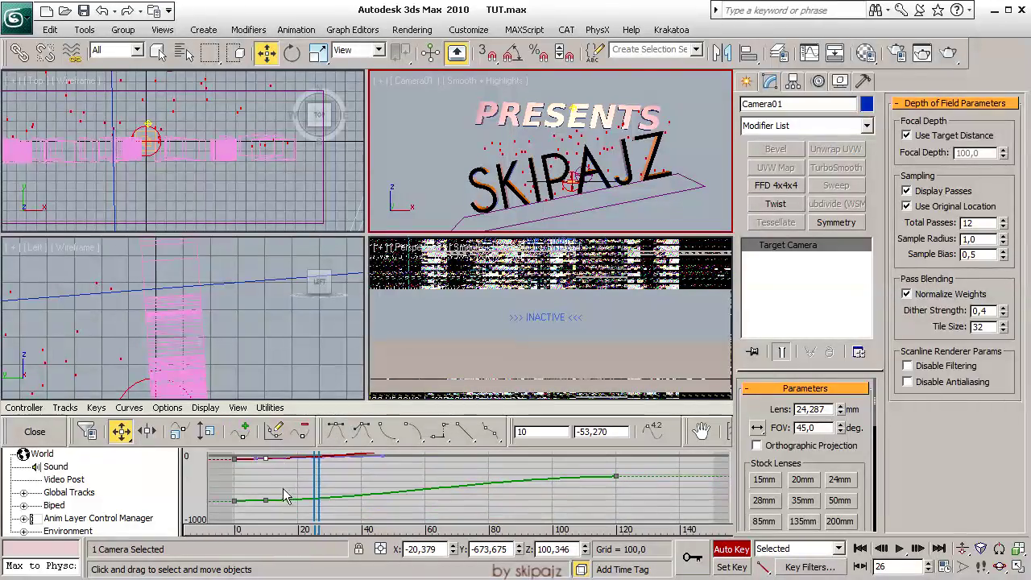
click(35, 431)
click(900, 549)
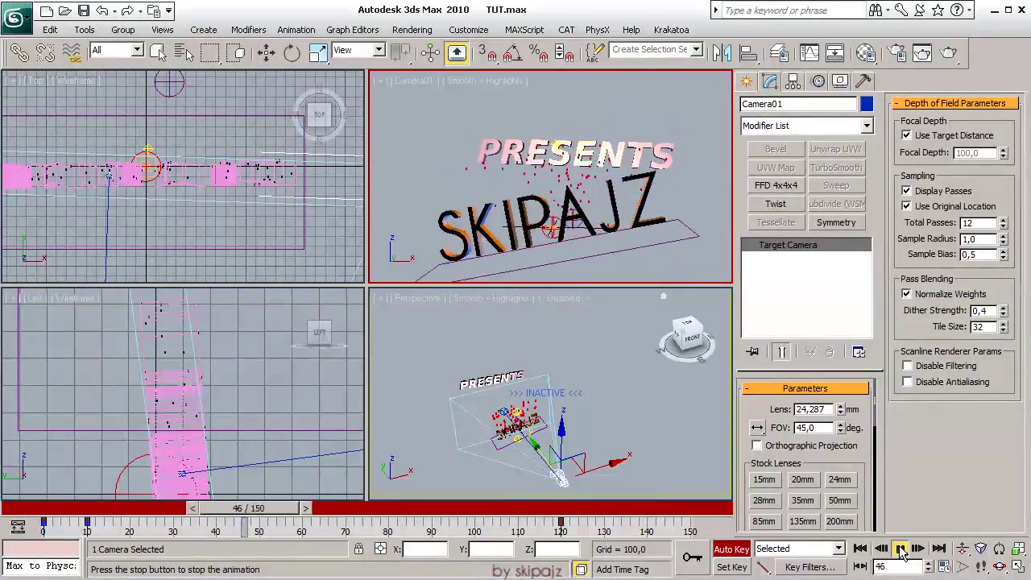
click(900, 549)
key(F10)
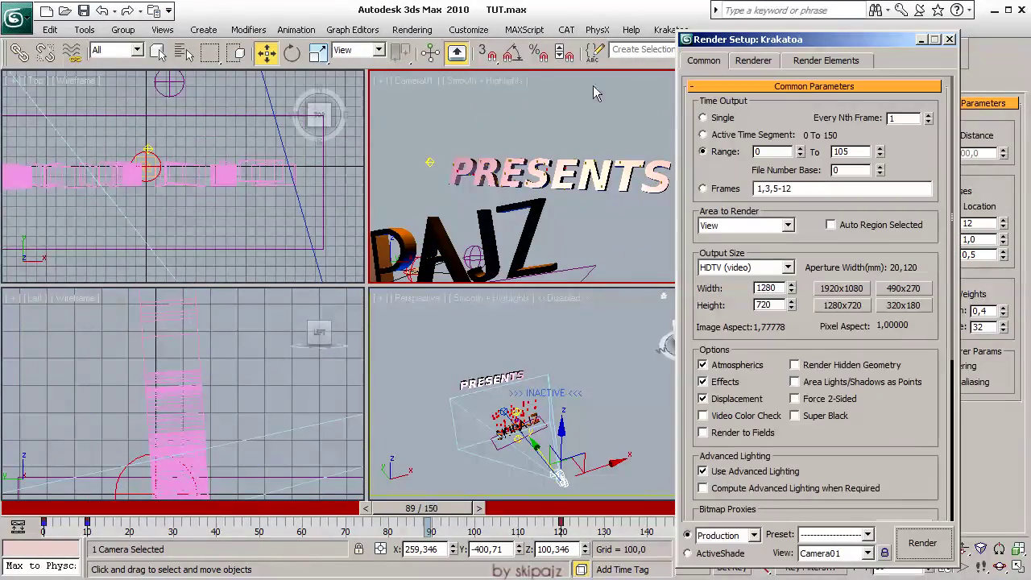